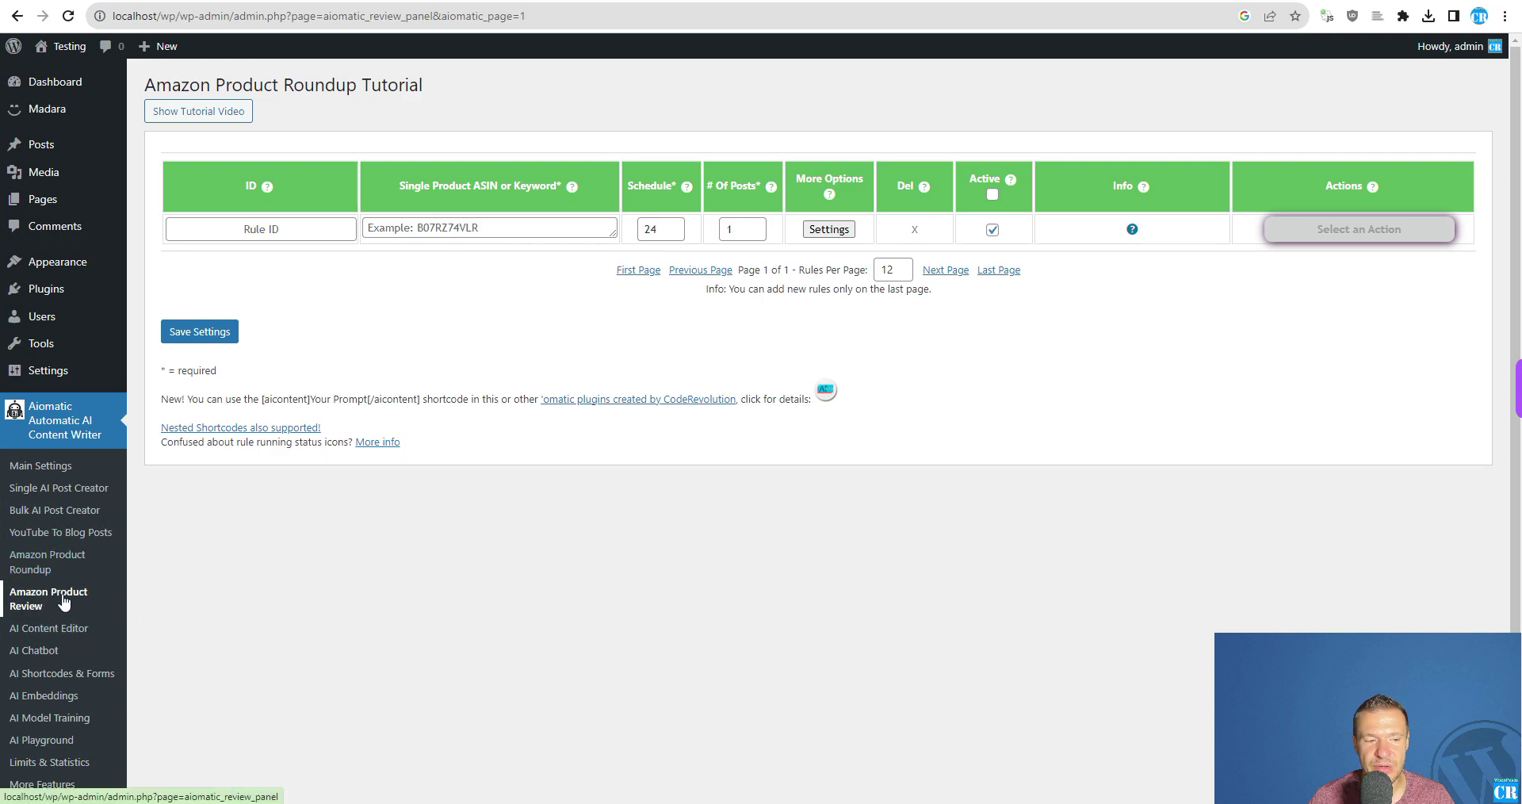
# - Add an Amazon Product Review rule for ASIN B094PS5RZQ, copied from the Razer mouse's Amazon page, and save the settings
pyautogui.click(57, 602)
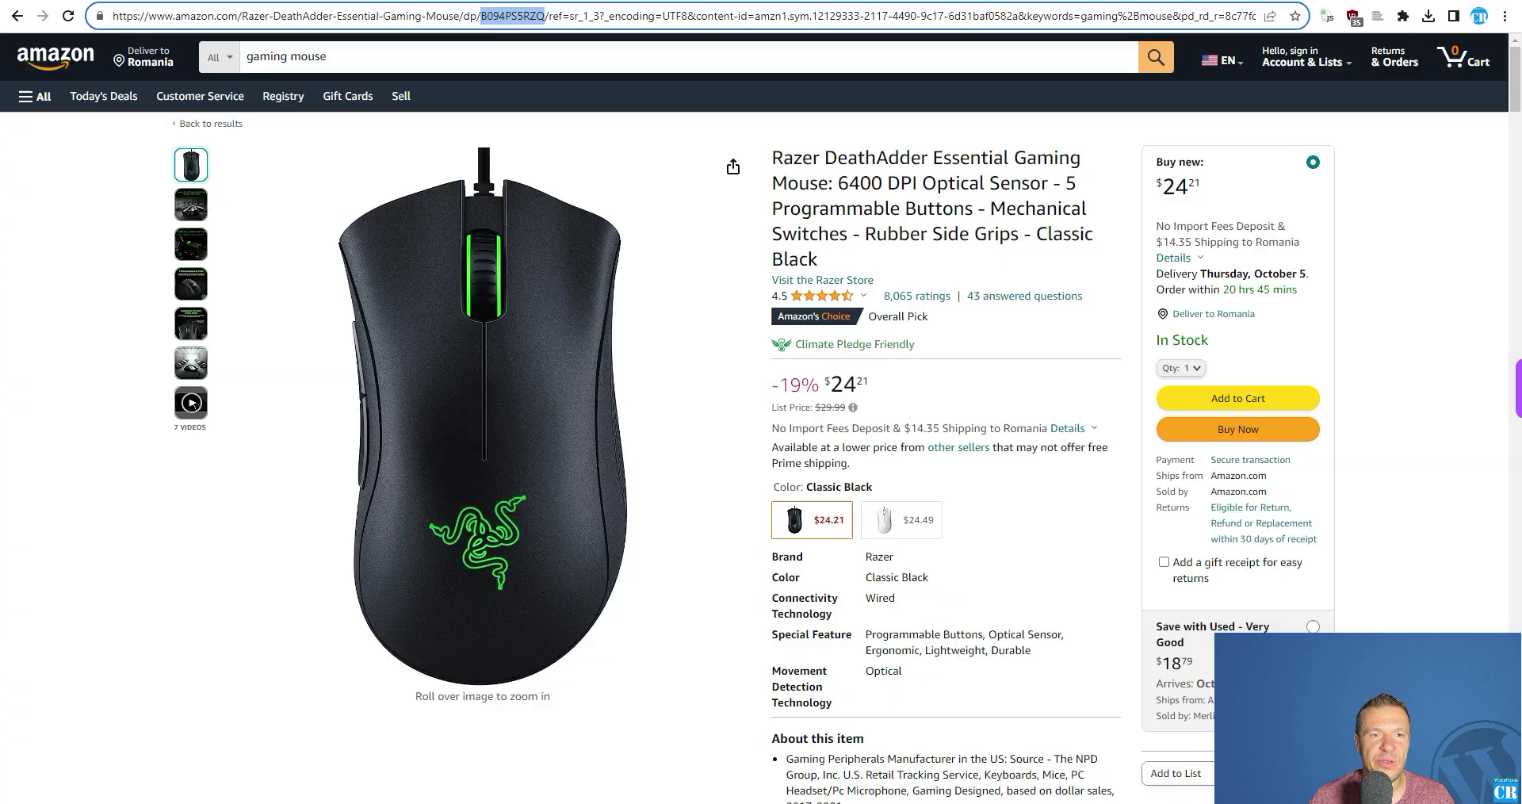
pyautogui.rightClick(508, 24)
pyautogui.click(558, 136)
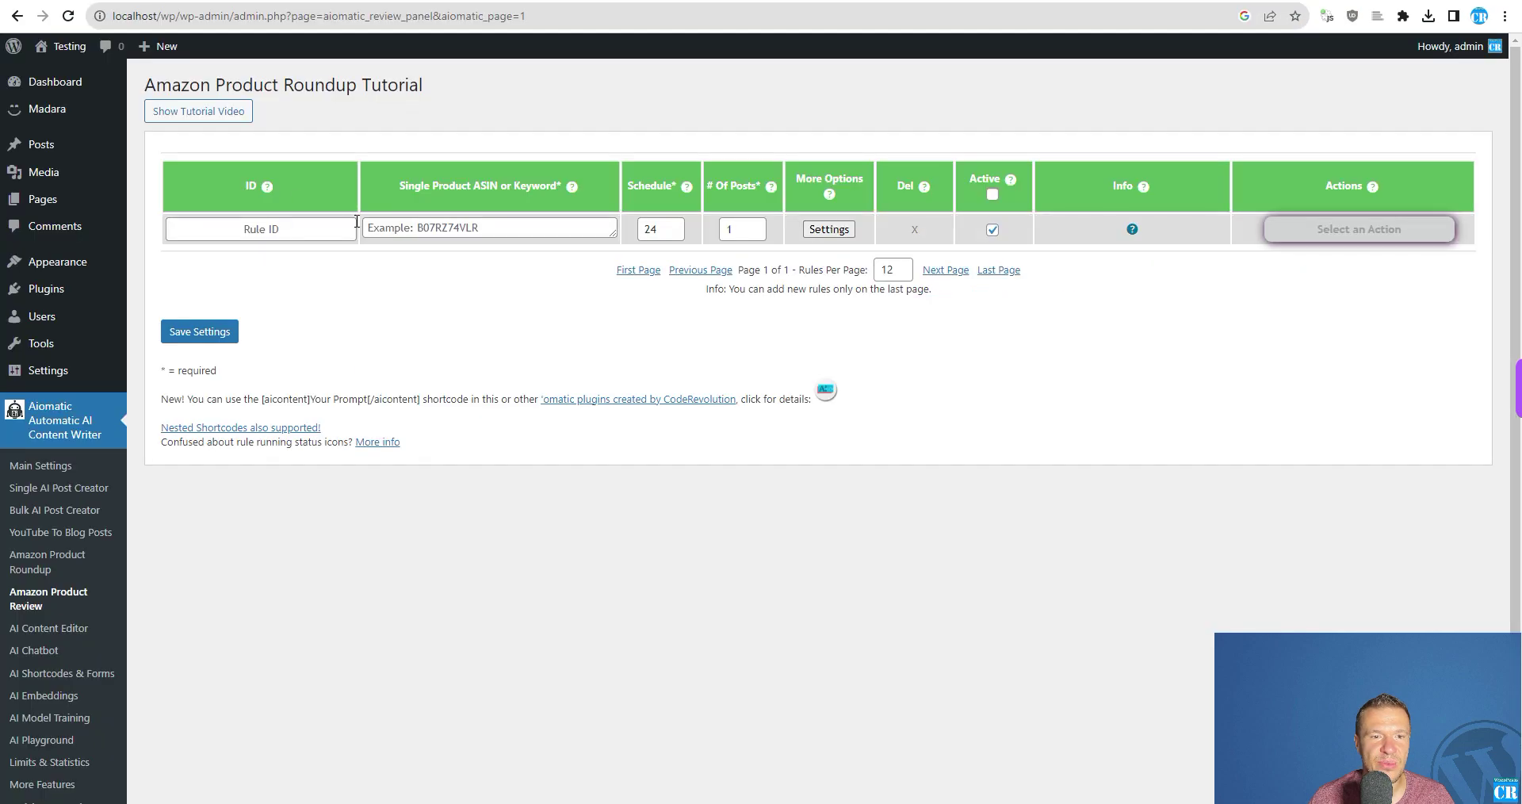
pyautogui.click(425, 229)
pyautogui.rightClick(425, 231)
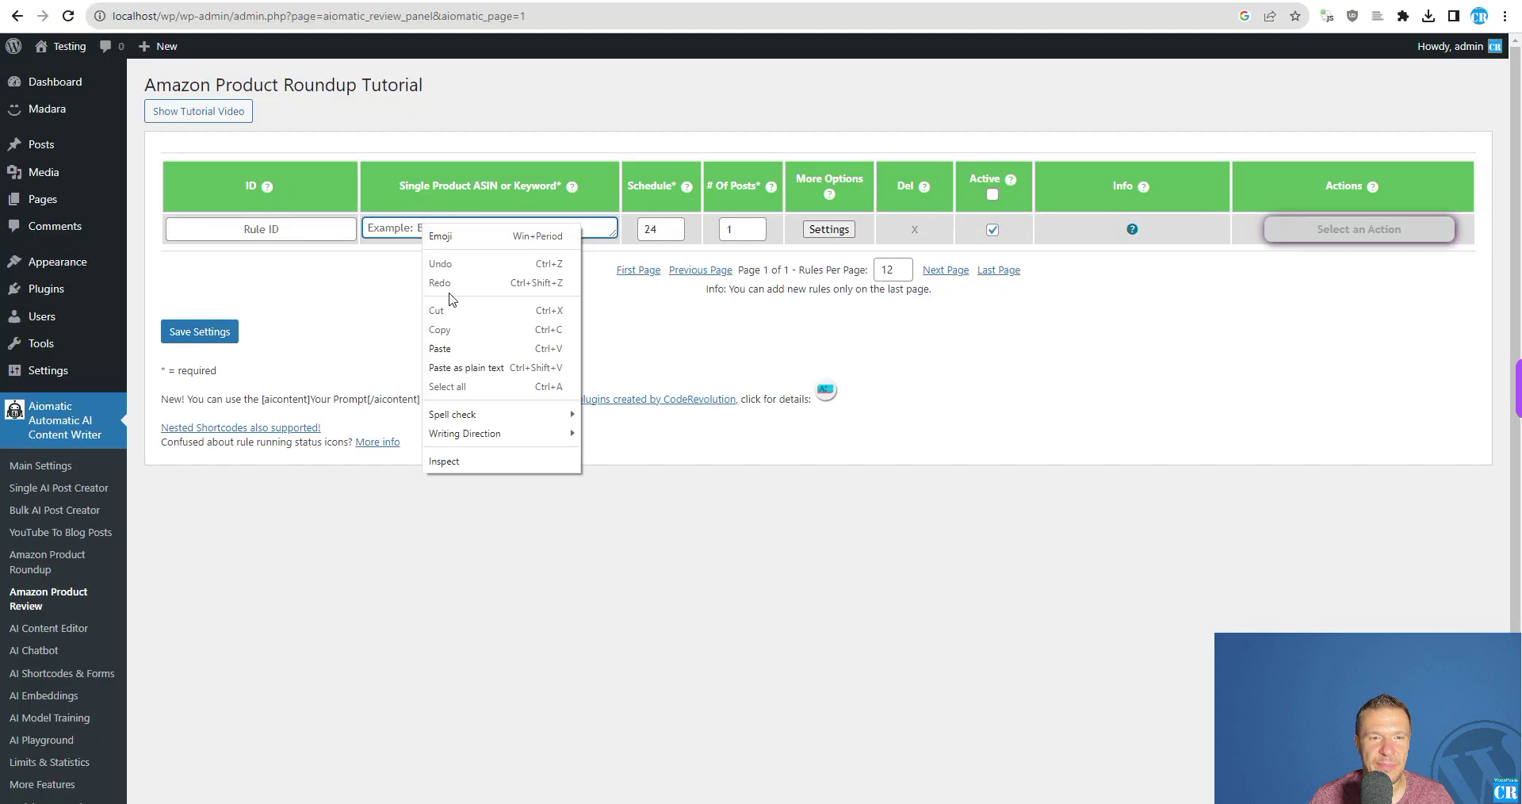
pyautogui.click(456, 347)
pyautogui.click(212, 336)
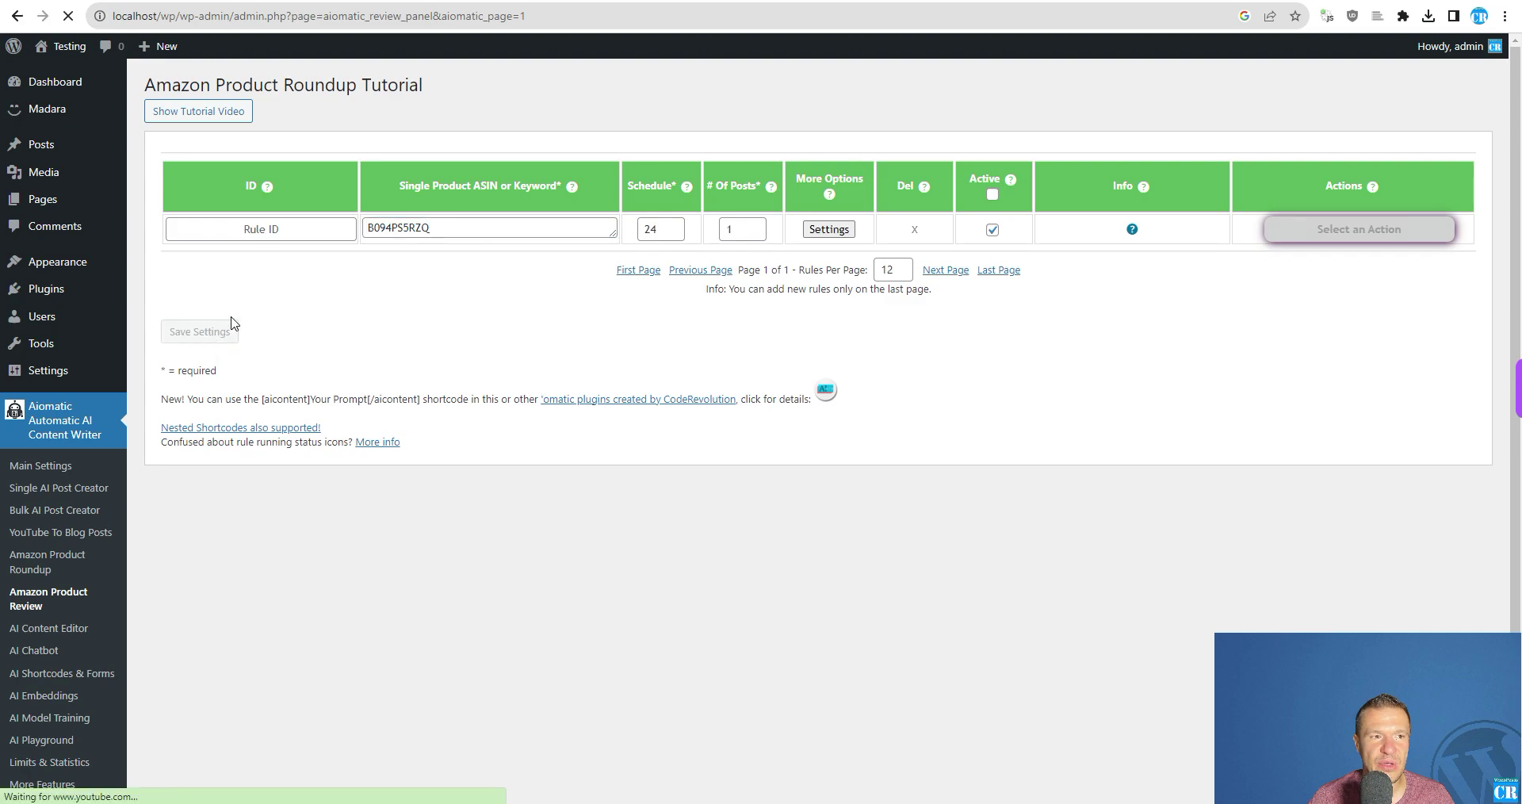
# - Visit the Testing site's front end and run the saved review rule for ASIN B094PS5RZQ
pyautogui.moveTo(63, 47)
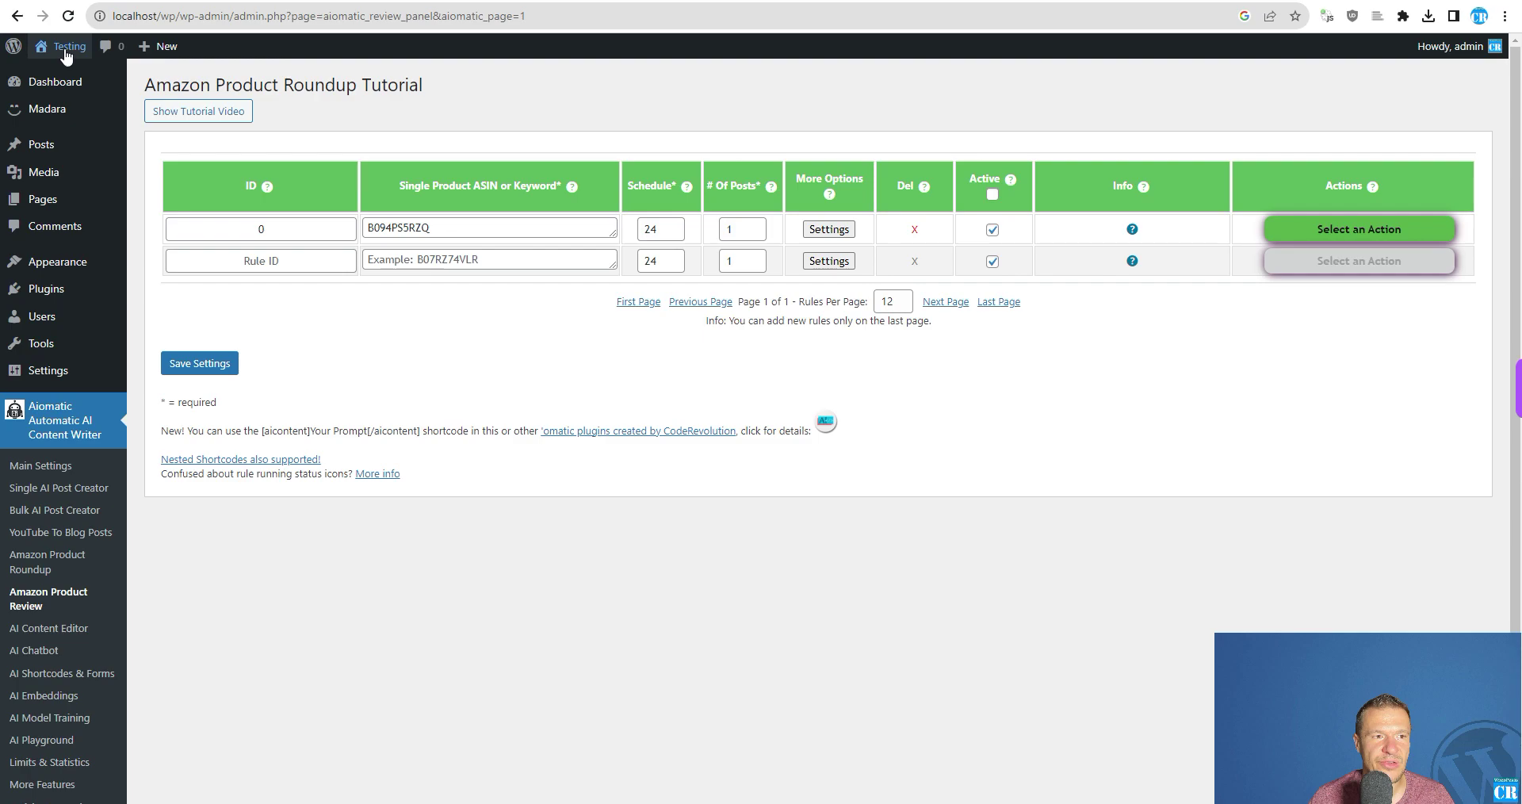
pyautogui.click(72, 79)
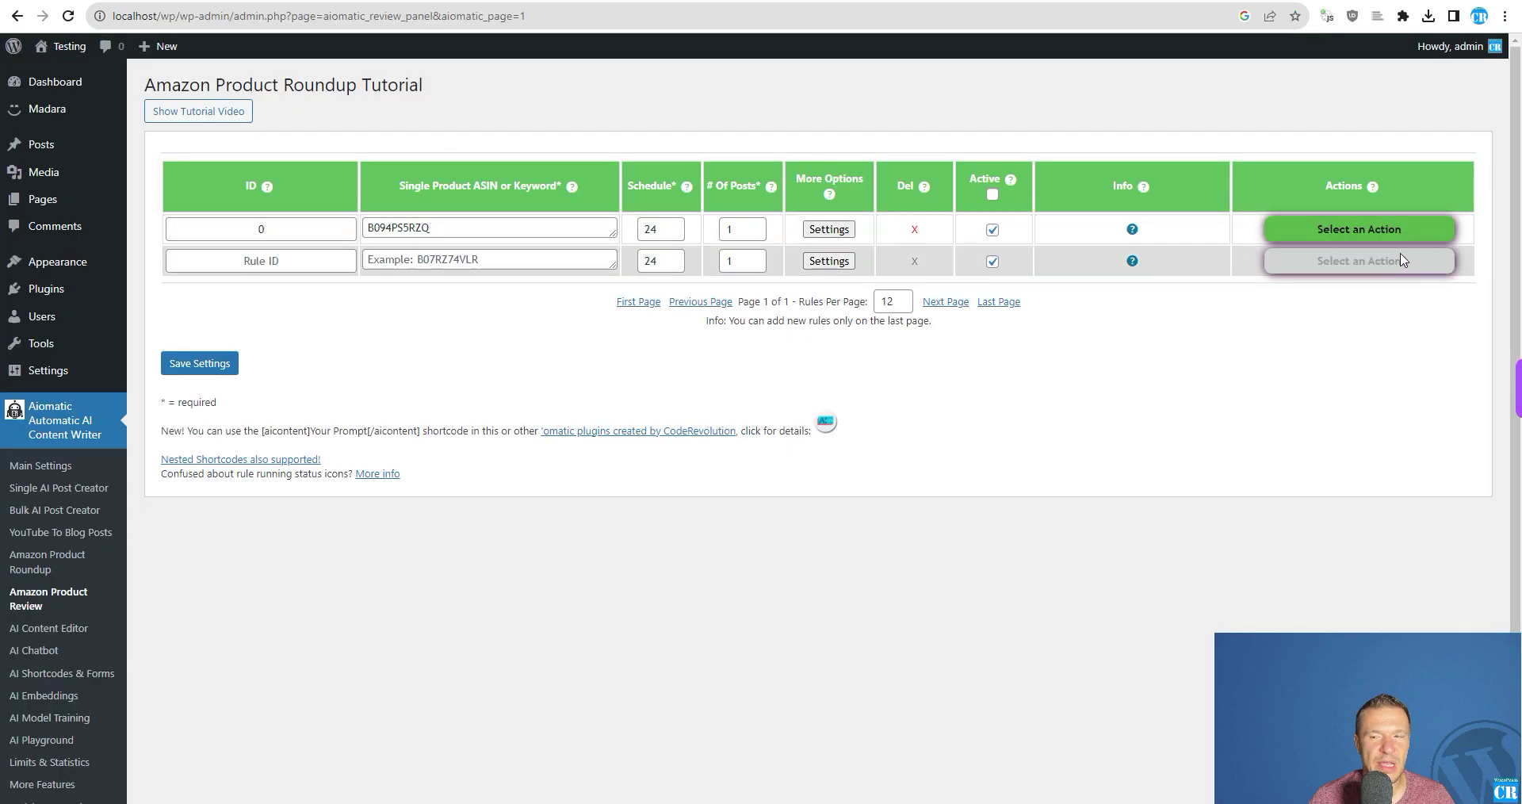
pyautogui.click(1359, 229)
pyautogui.click(1343, 244)
pyautogui.press('Return')
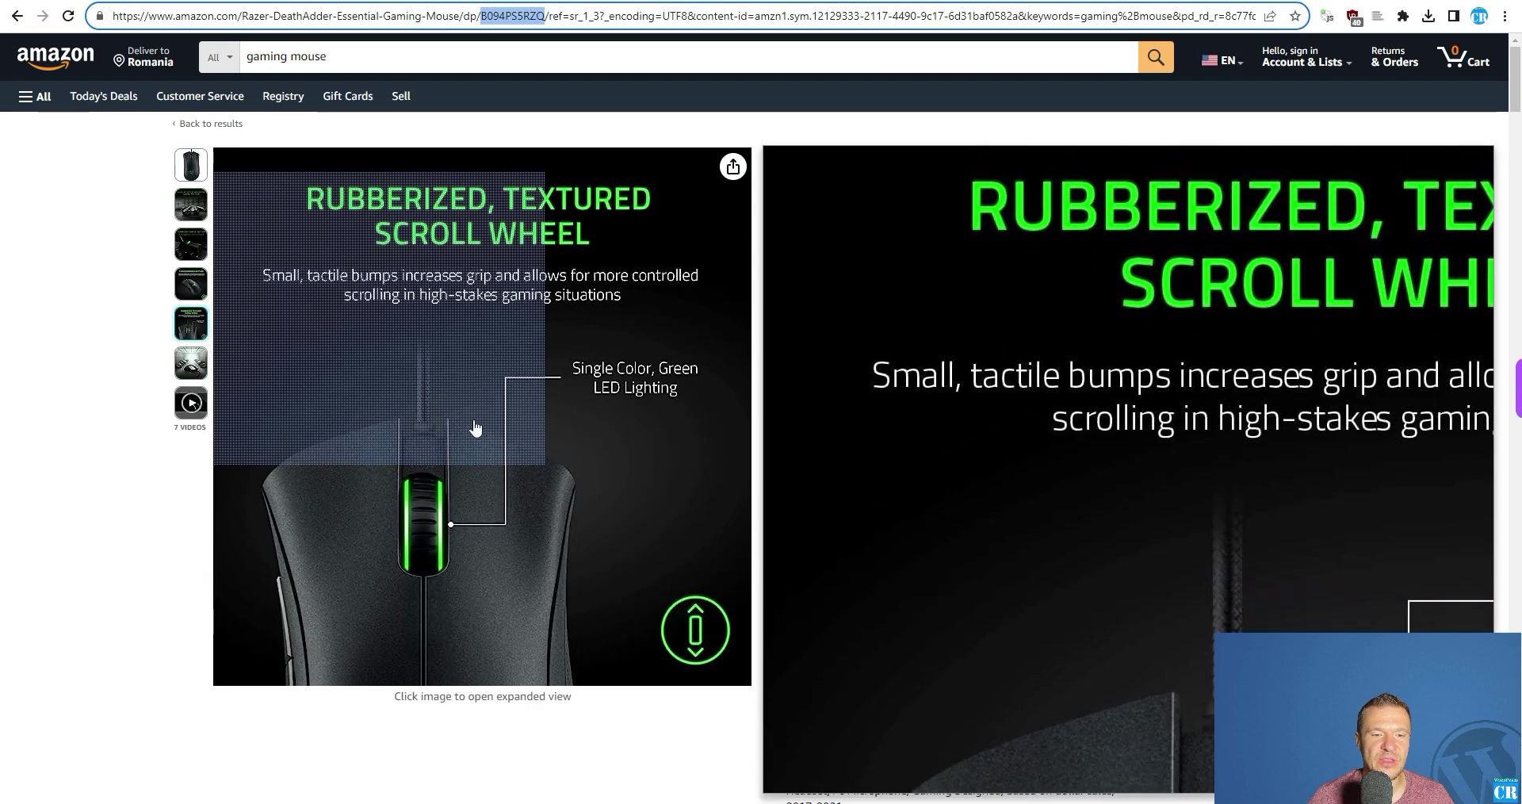
# - Examine the product images and details on the Razer mouse's Amazon page
pyautogui.moveTo(190, 204)
pyautogui.scroll(-6, 379, 448)
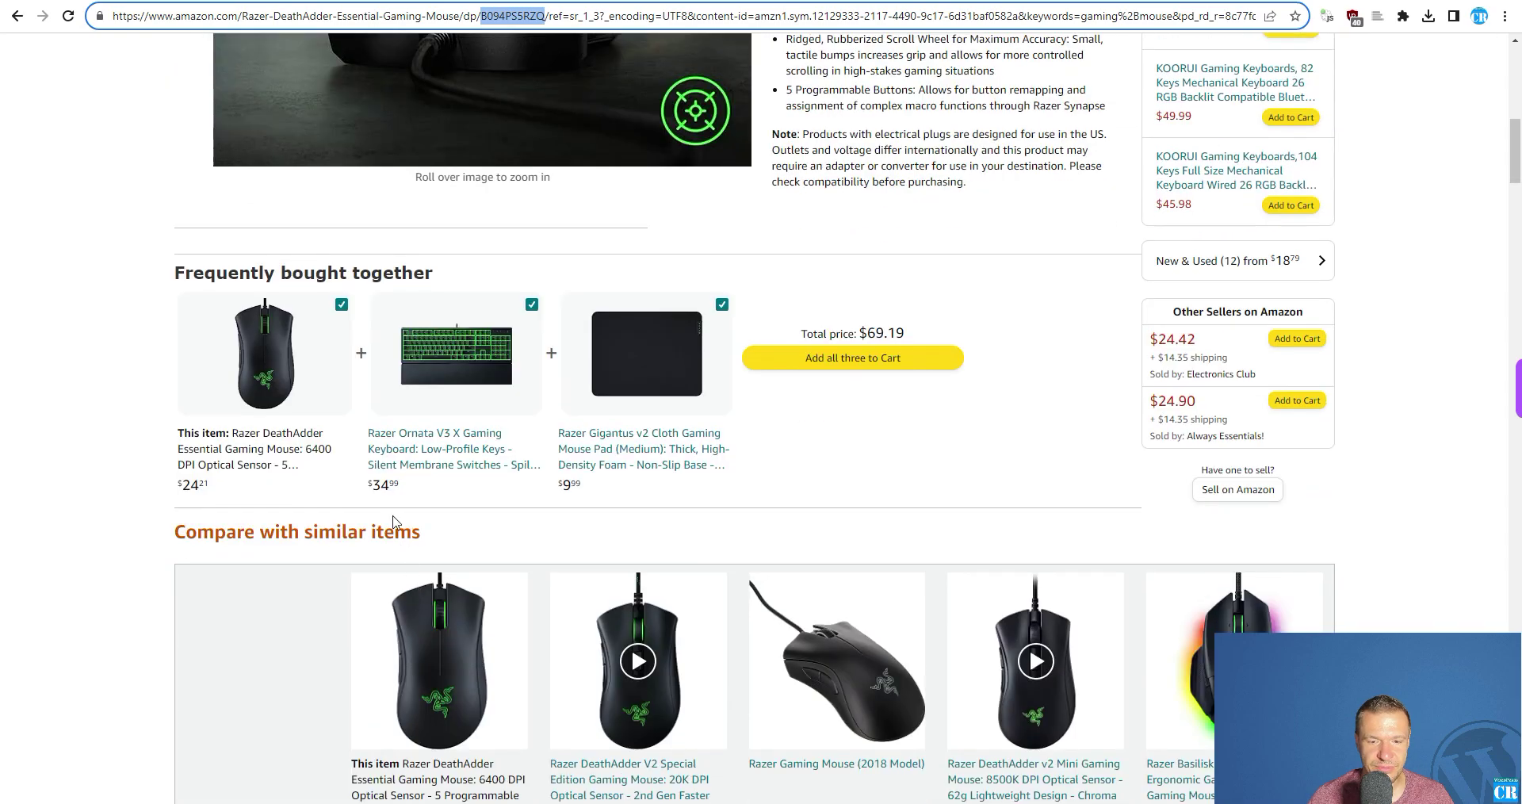
pyautogui.scroll(1, 393, 532)
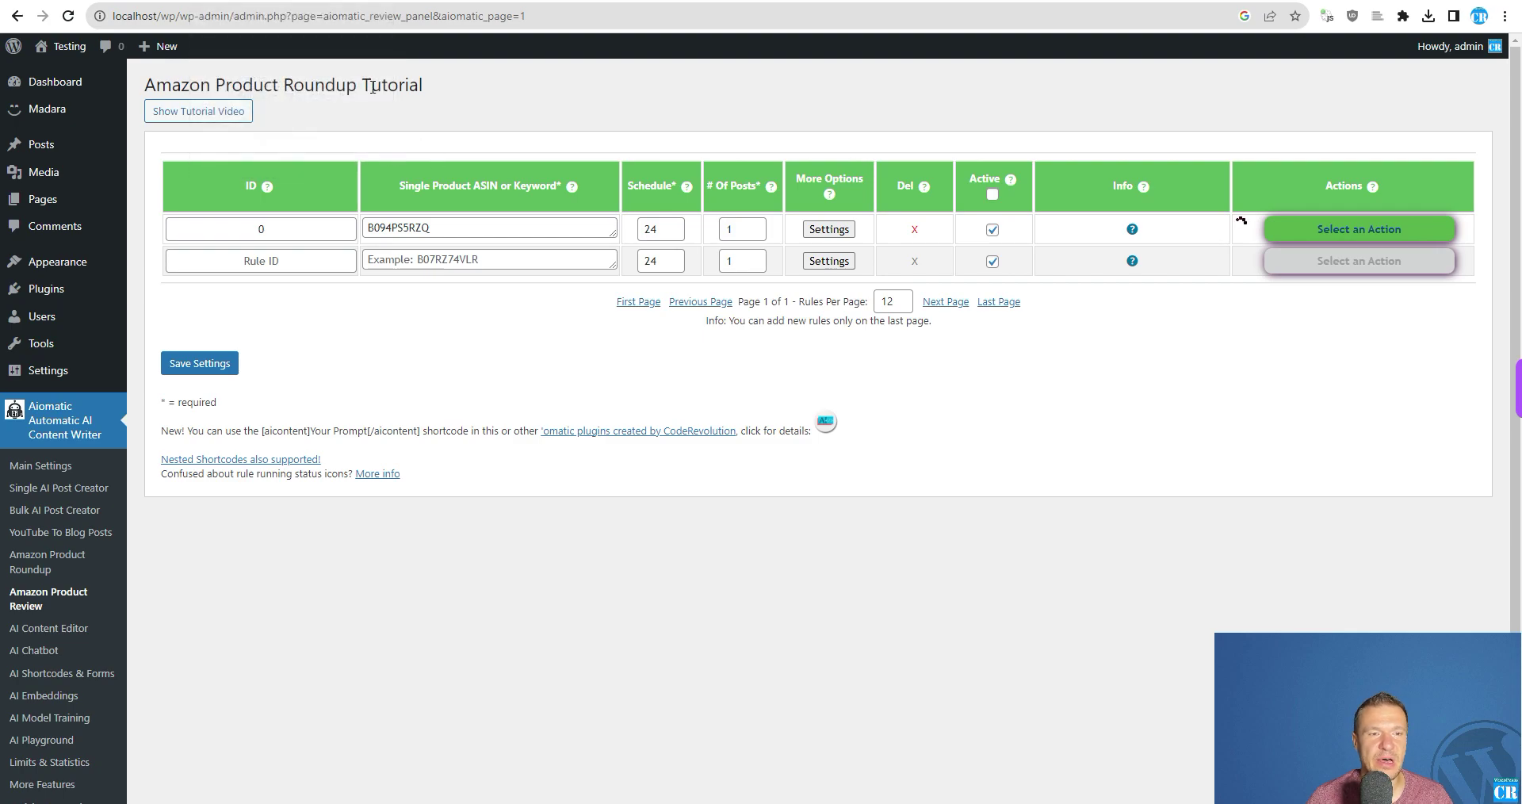
# - Open rule 0's advanced settings and examine the Amazon Associate ID and target country options
pyautogui.click(830, 231)
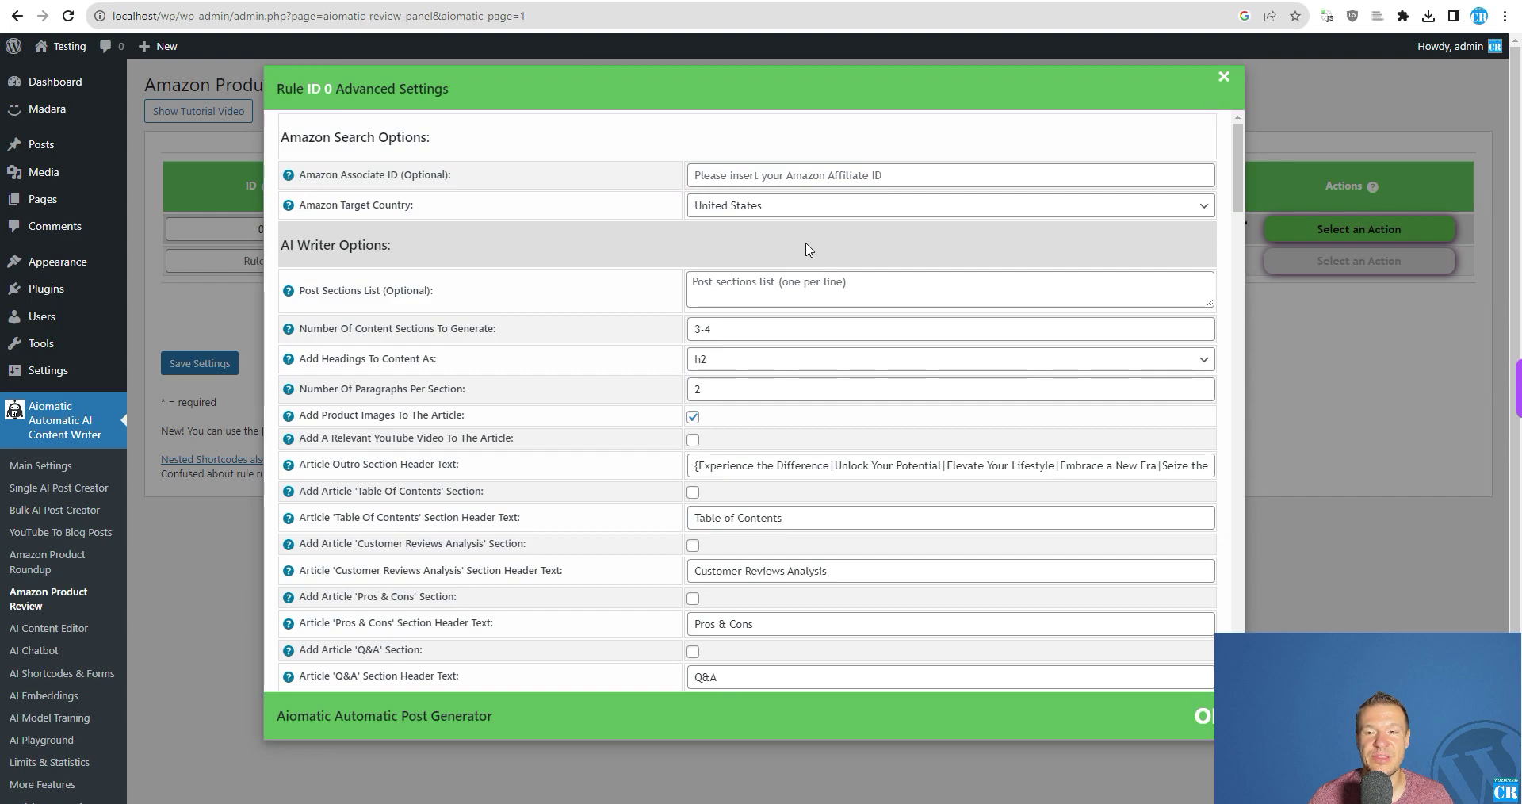
pyautogui.click(228, 306)
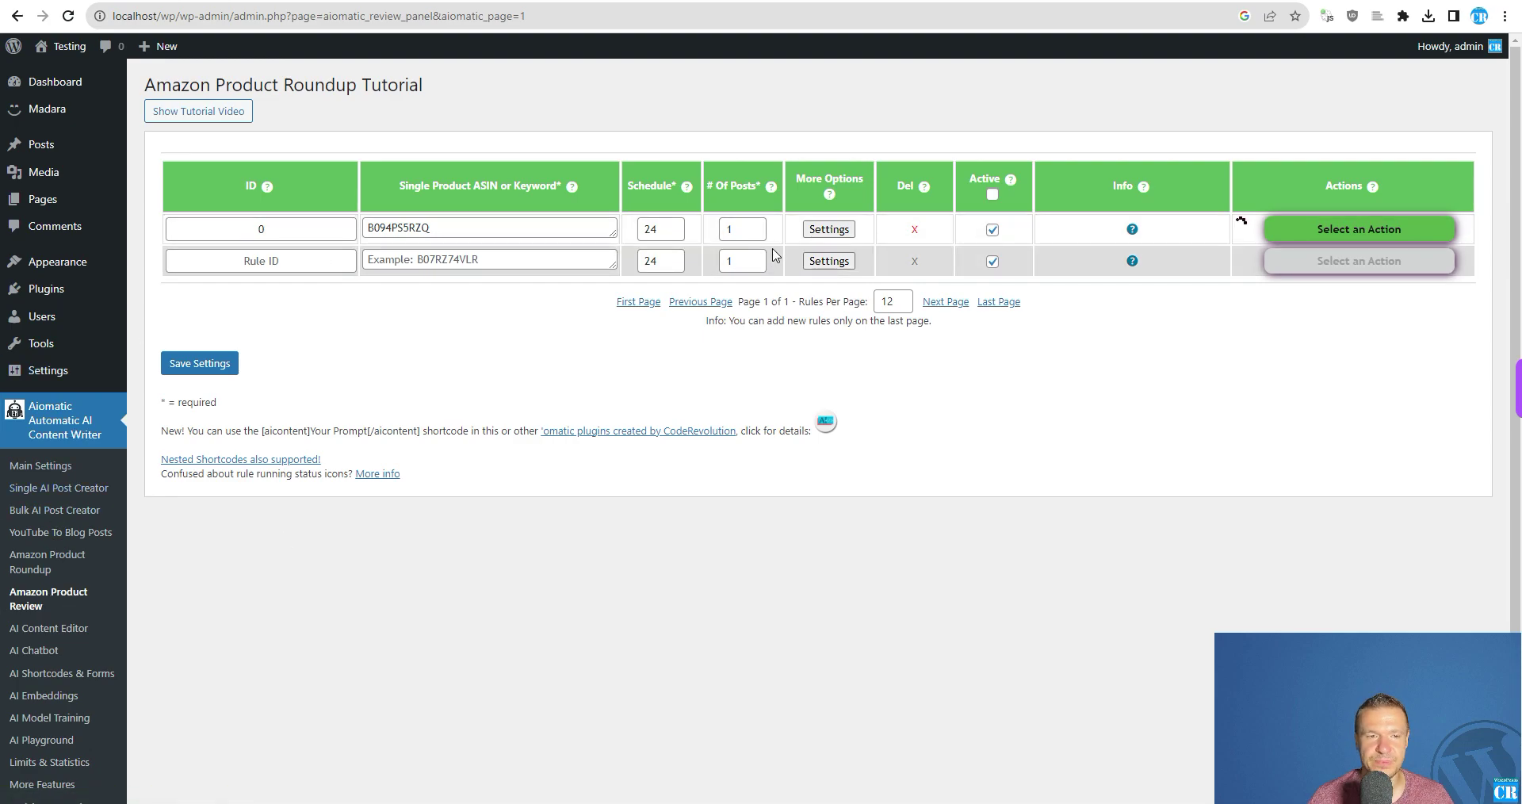
pyautogui.click(829, 229)
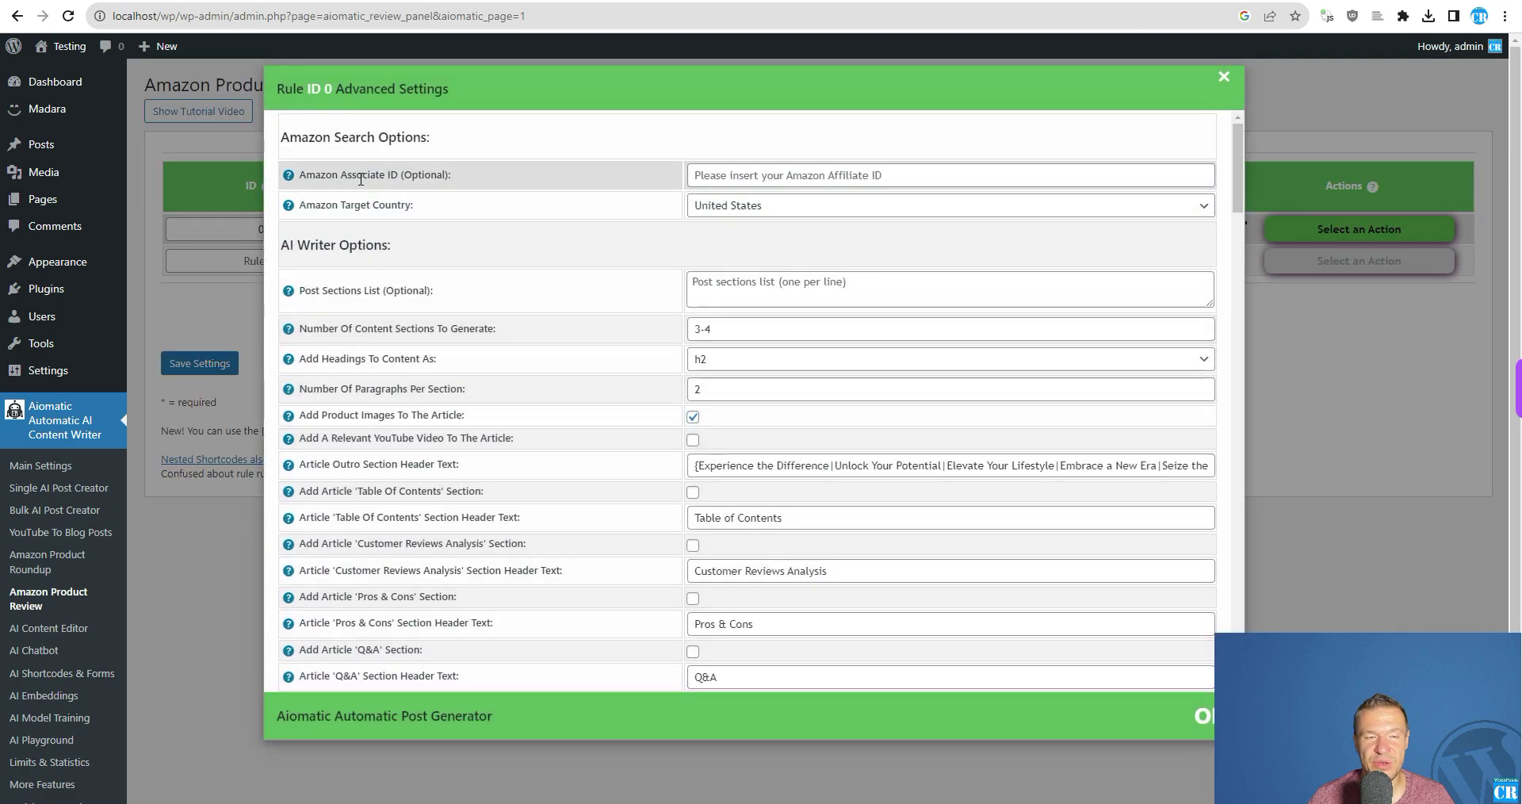
pyautogui.moveTo(301, 175); pyautogui.dragTo(402, 176)
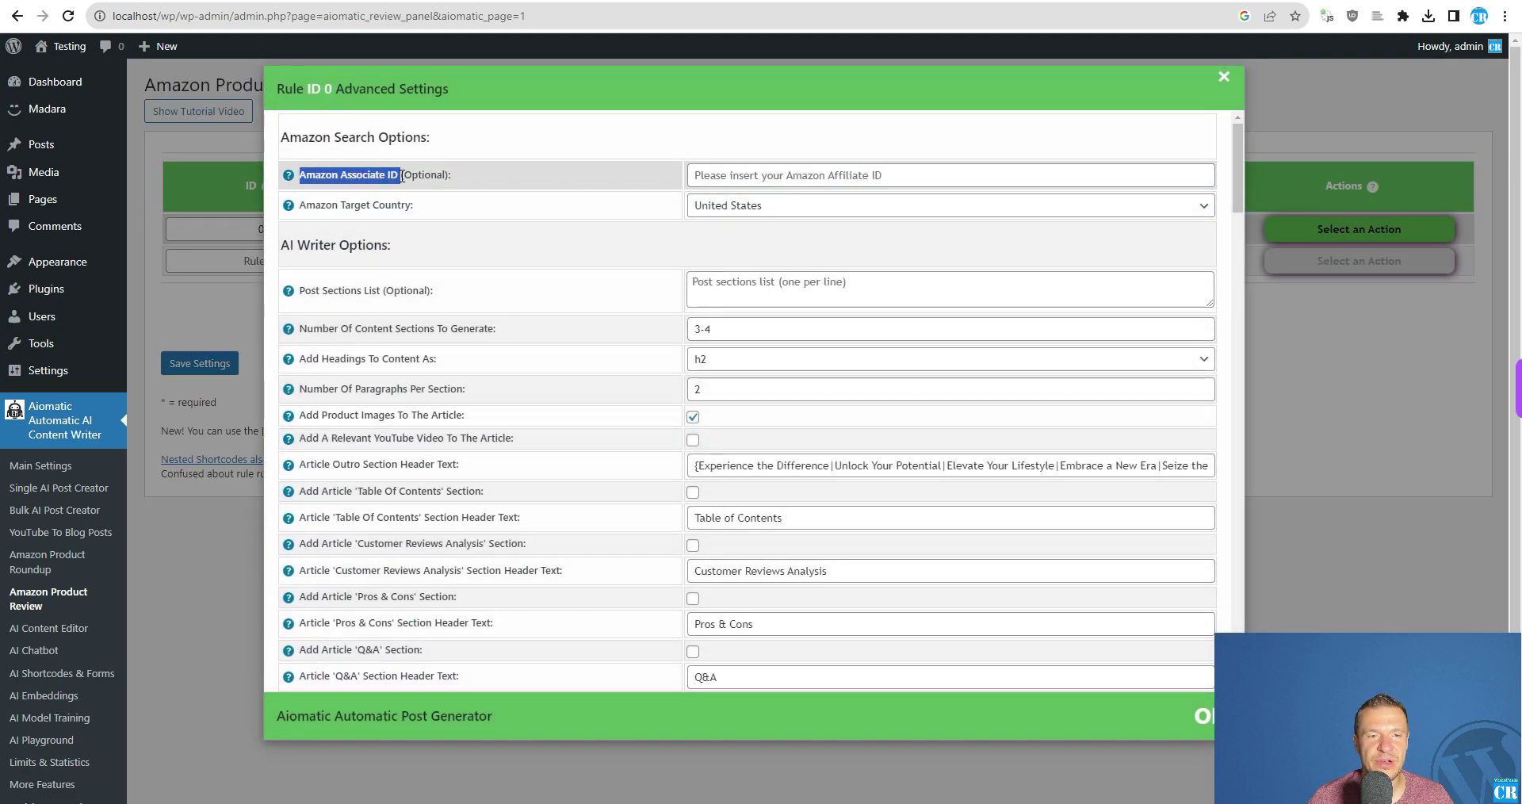
pyautogui.click(774, 187)
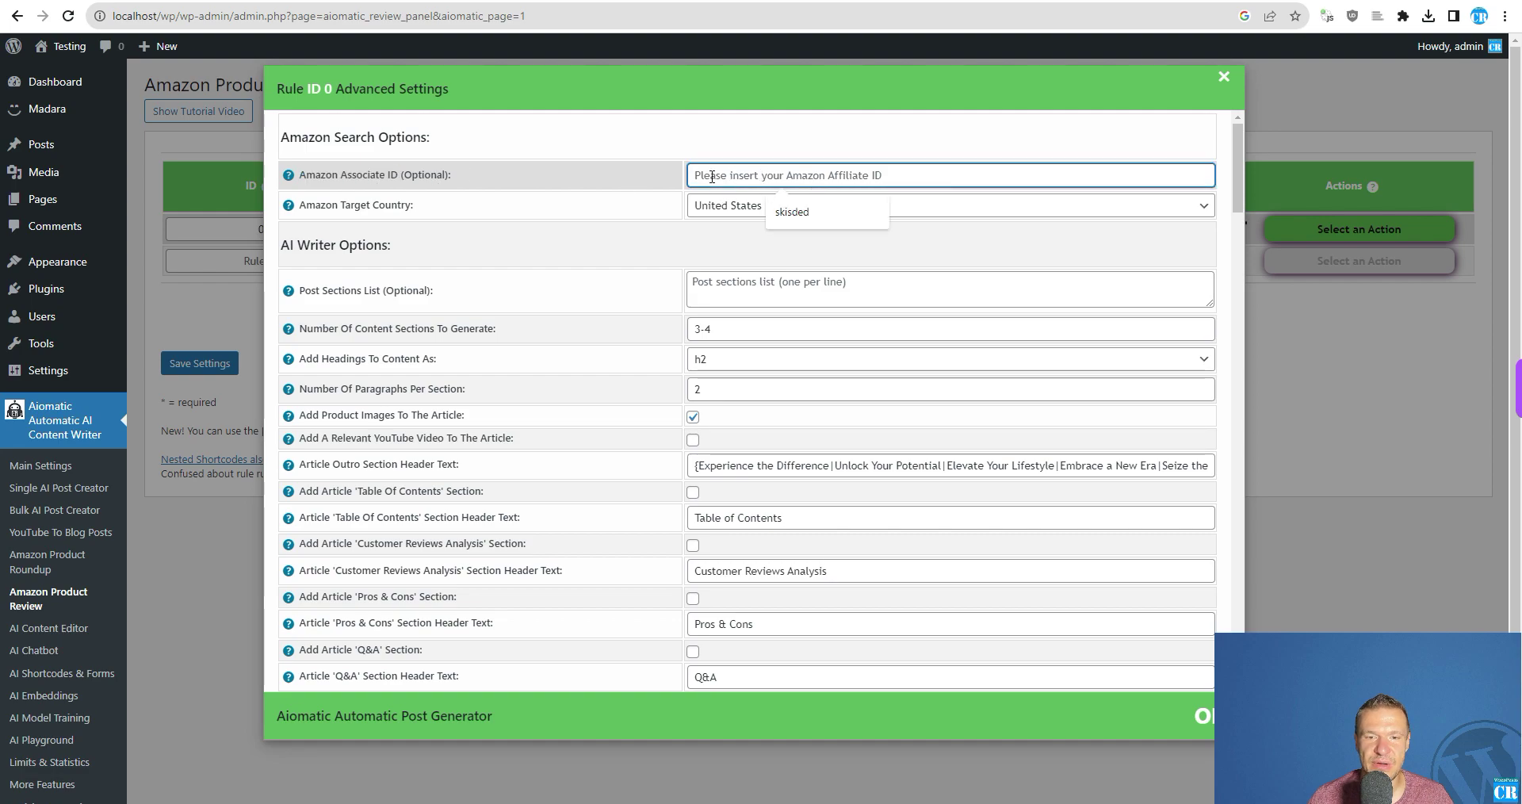
pyautogui.click(603, 182)
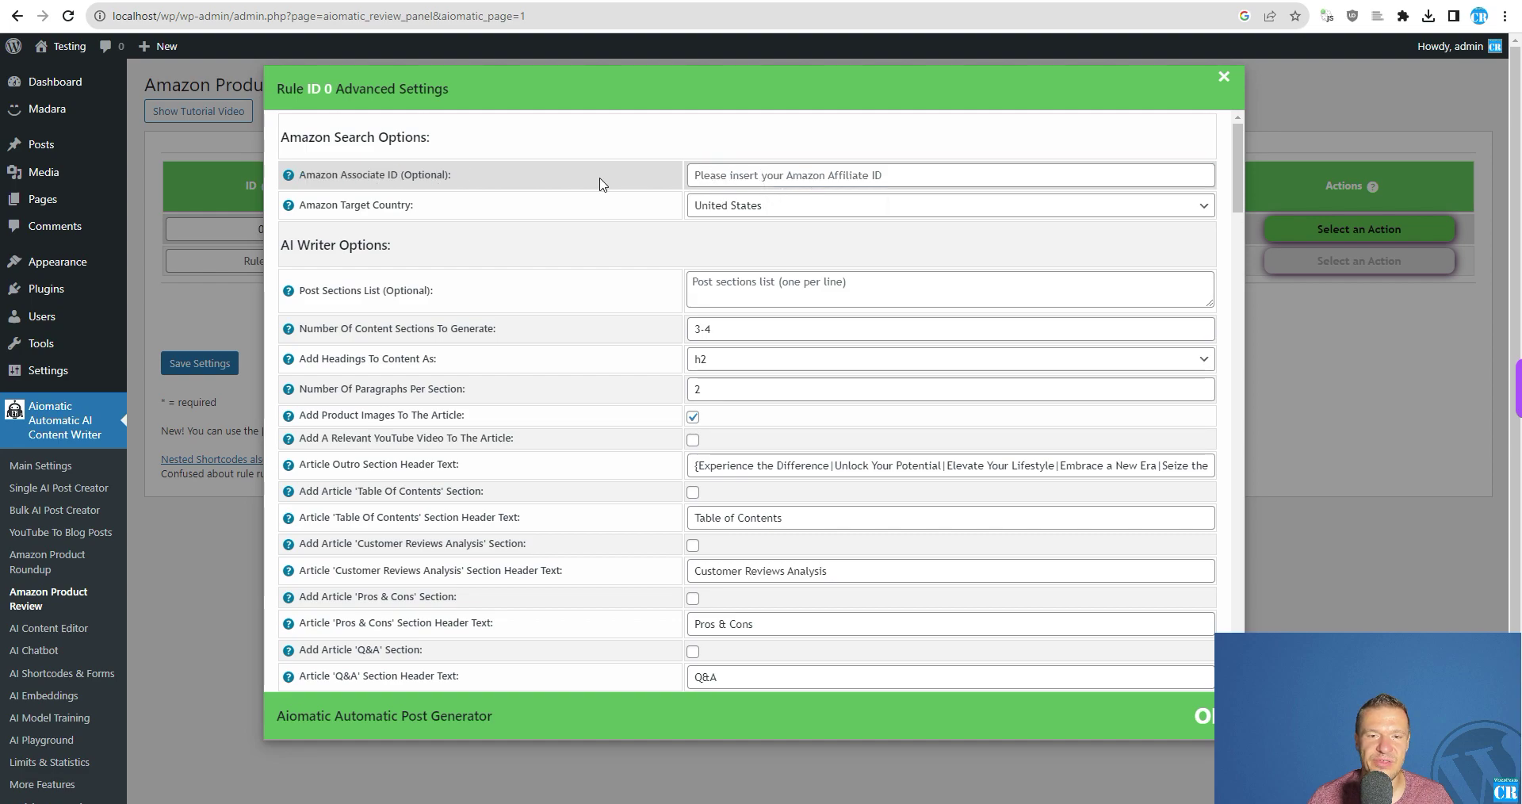
pyautogui.click(724, 208)
pyautogui.click(729, 215)
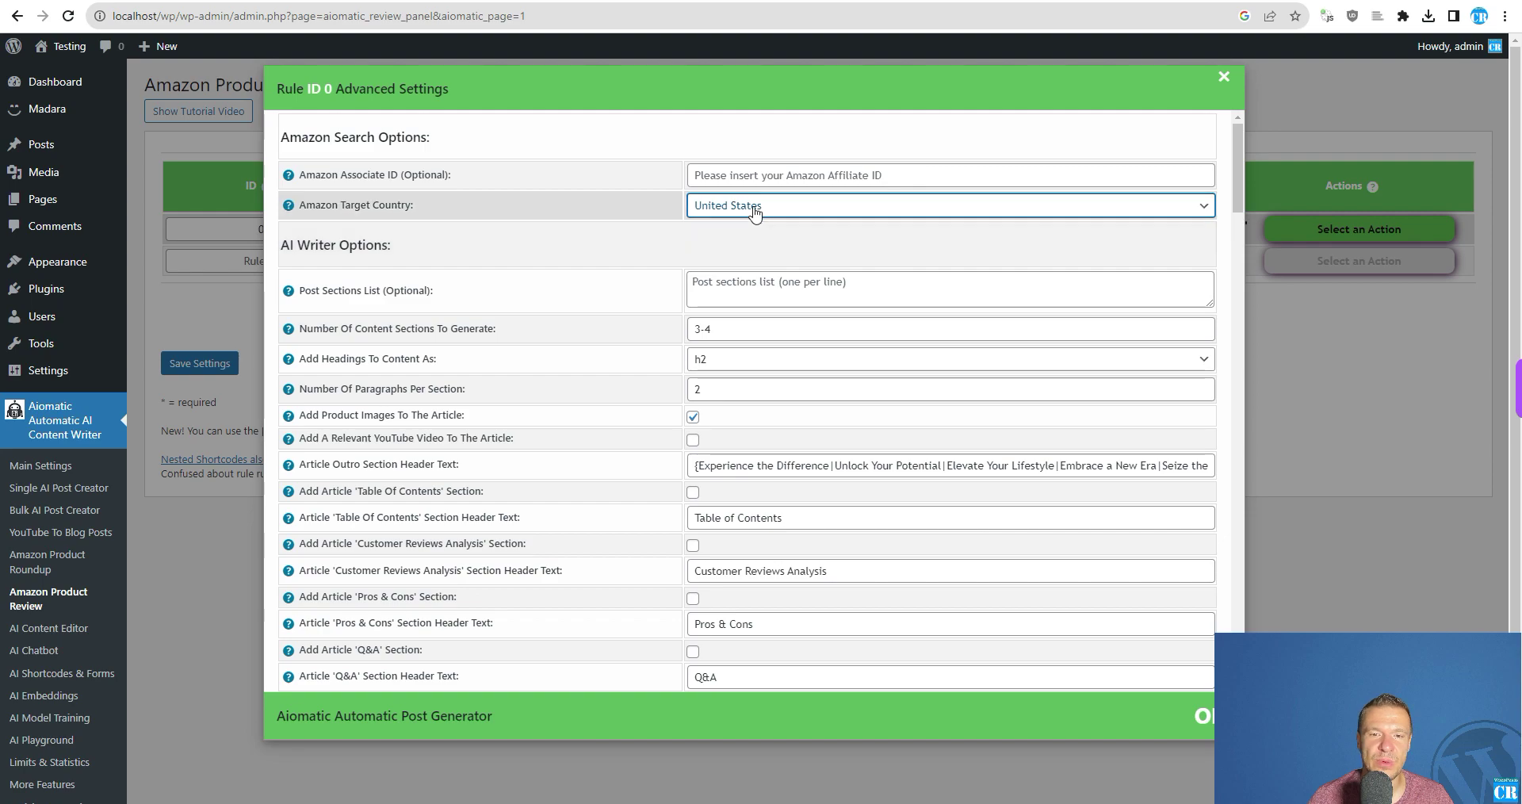
# - Examine the post sections list, number of content sections and available heading formats in the AI writer options
pyautogui.moveTo(321, 291); pyautogui.dragTo(434, 293)
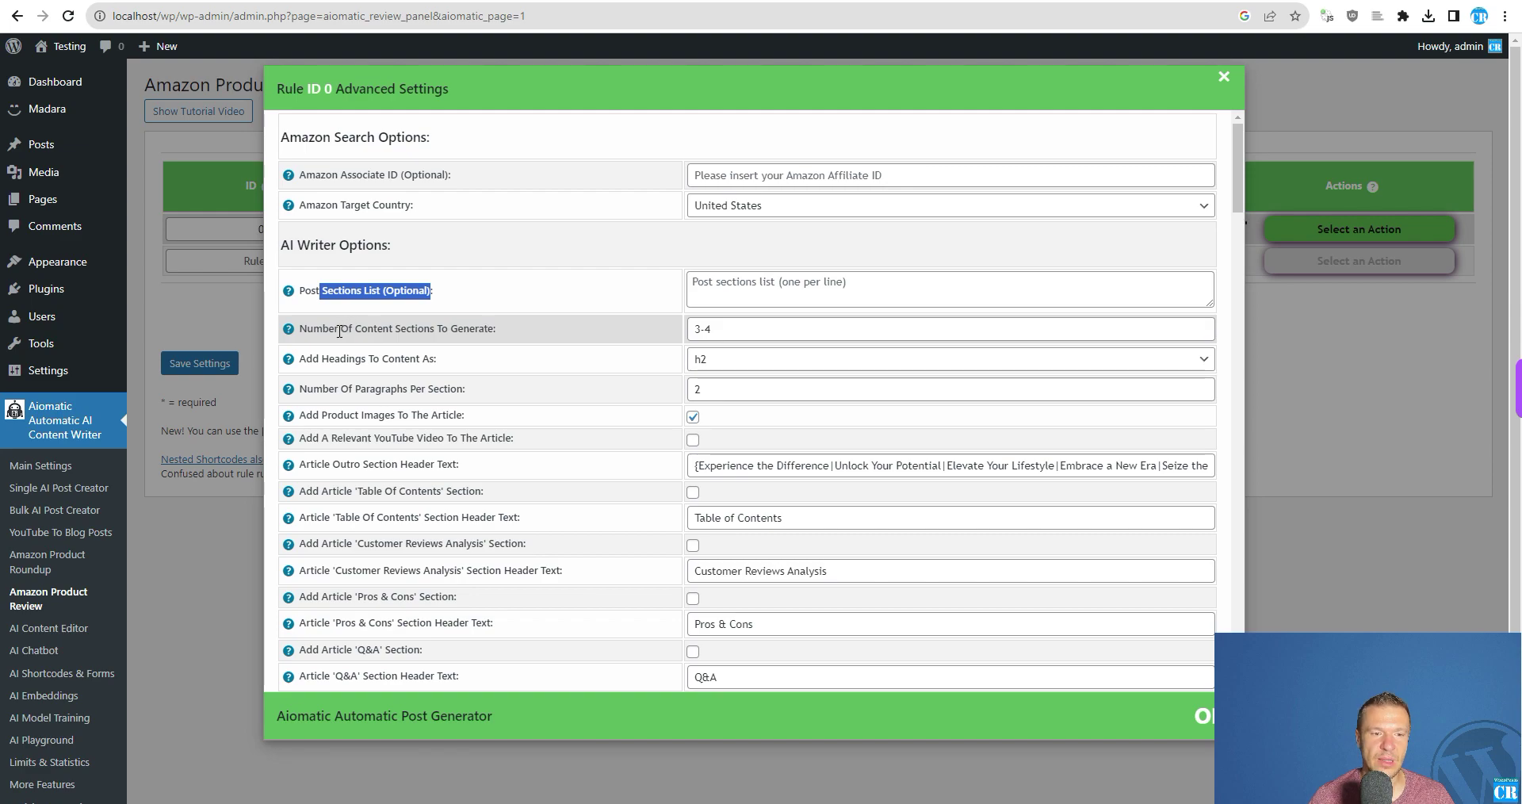
pyautogui.scroll(-1, 500, 334)
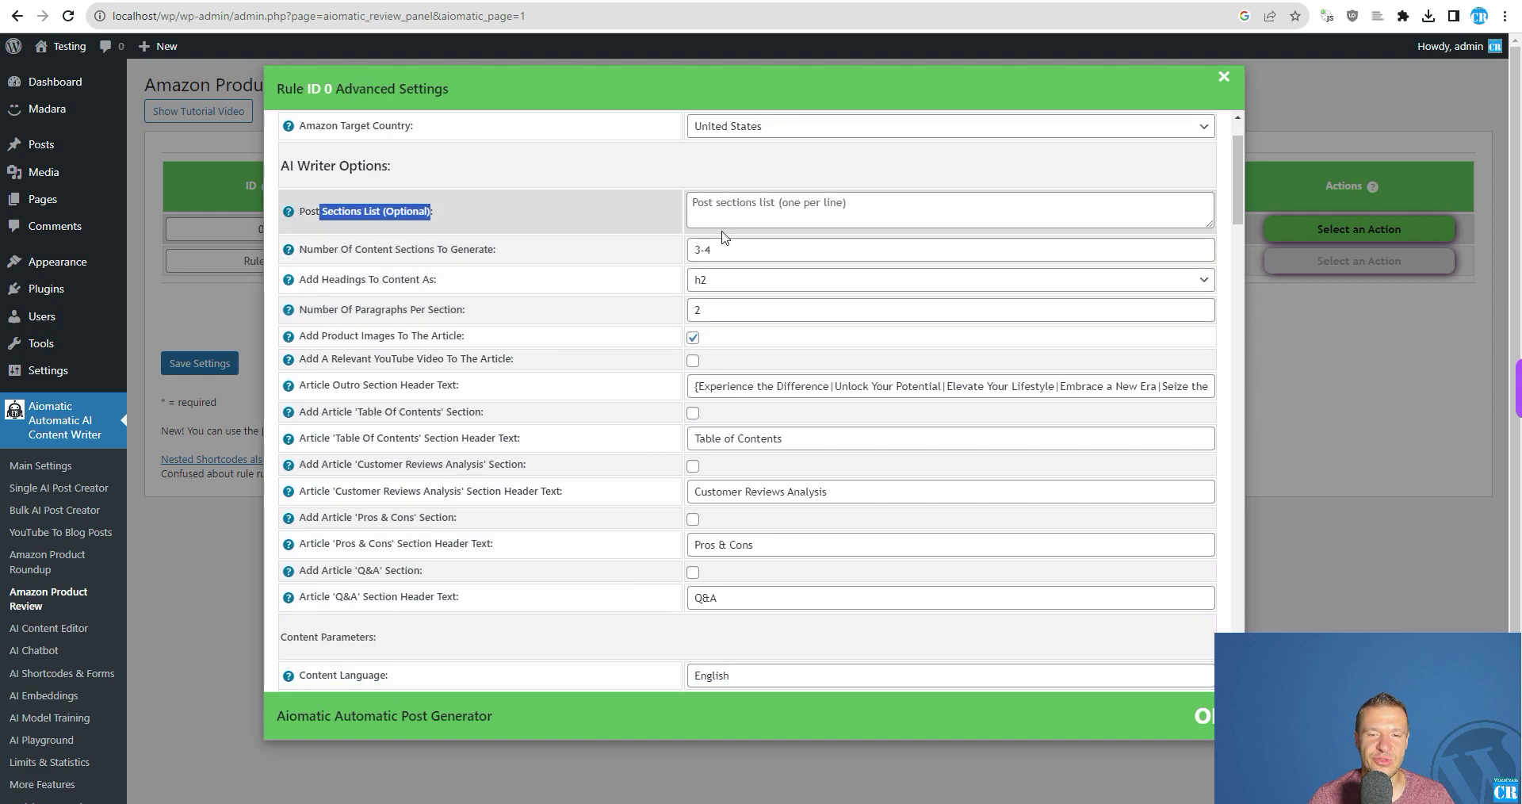
pyautogui.moveTo(715, 250); pyautogui.dragTo(679, 258)
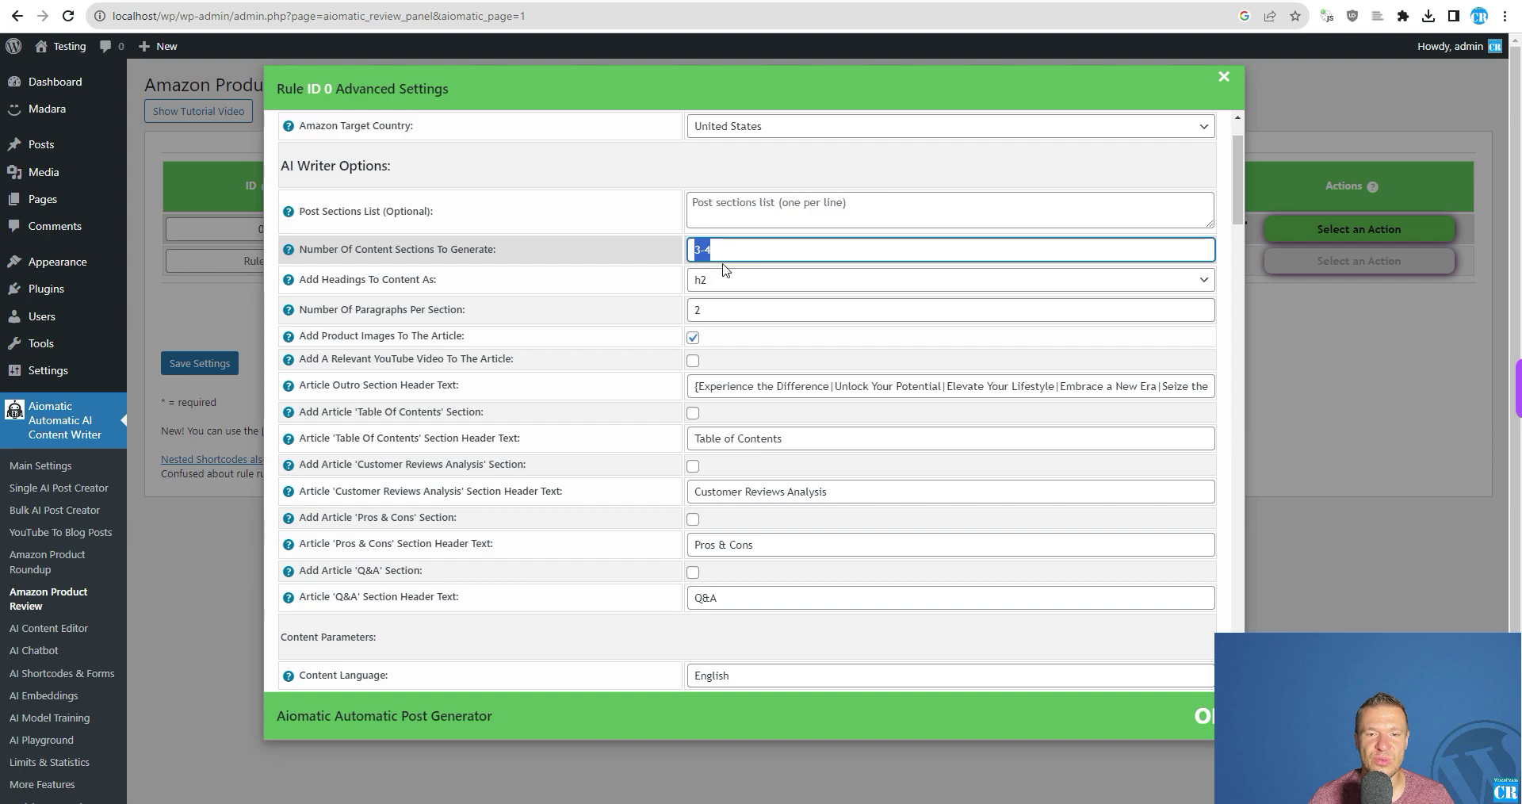
pyautogui.moveTo(332, 284); pyautogui.dragTo(434, 279)
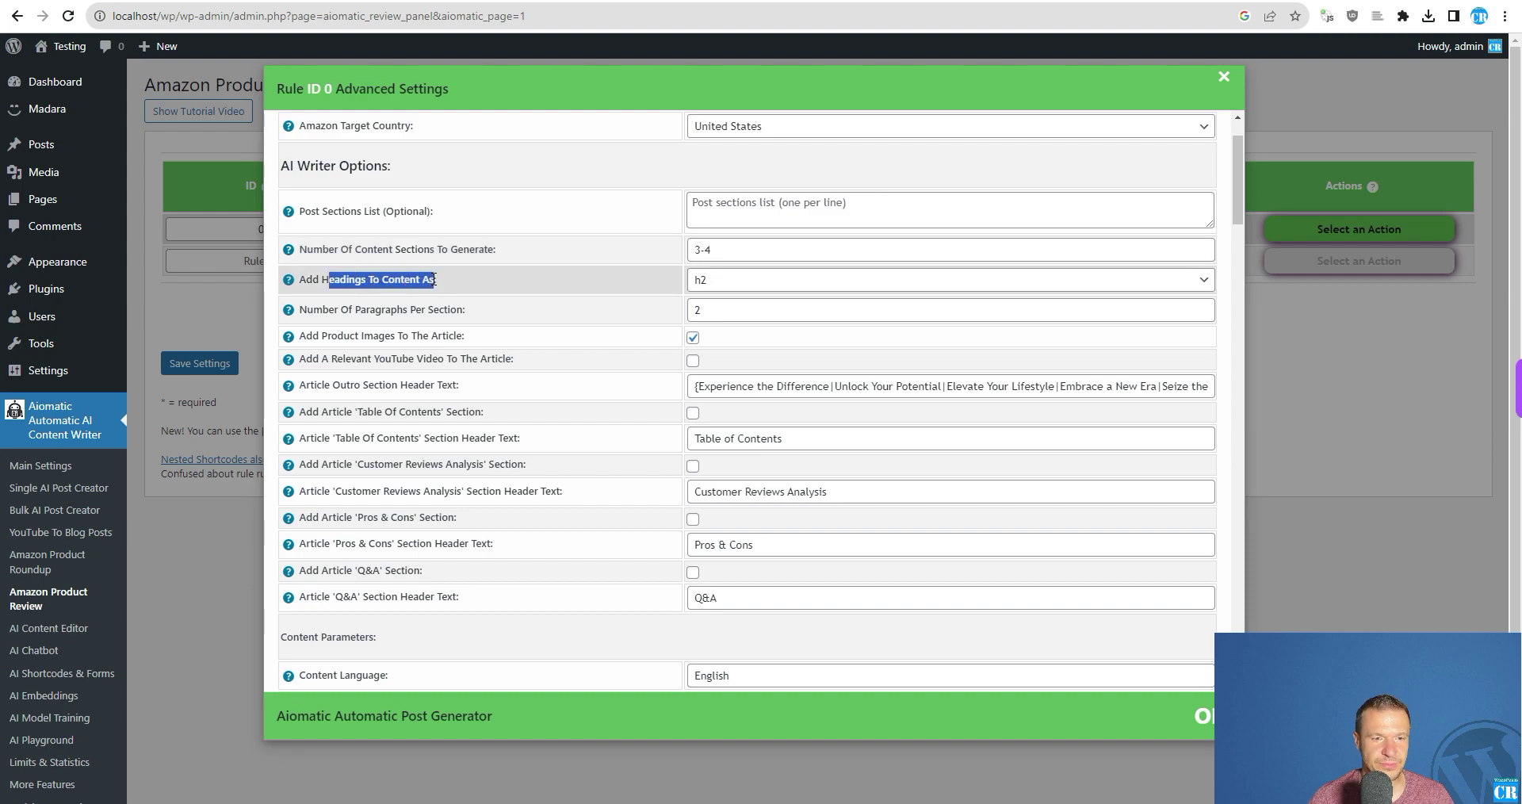
pyautogui.click(710, 282)
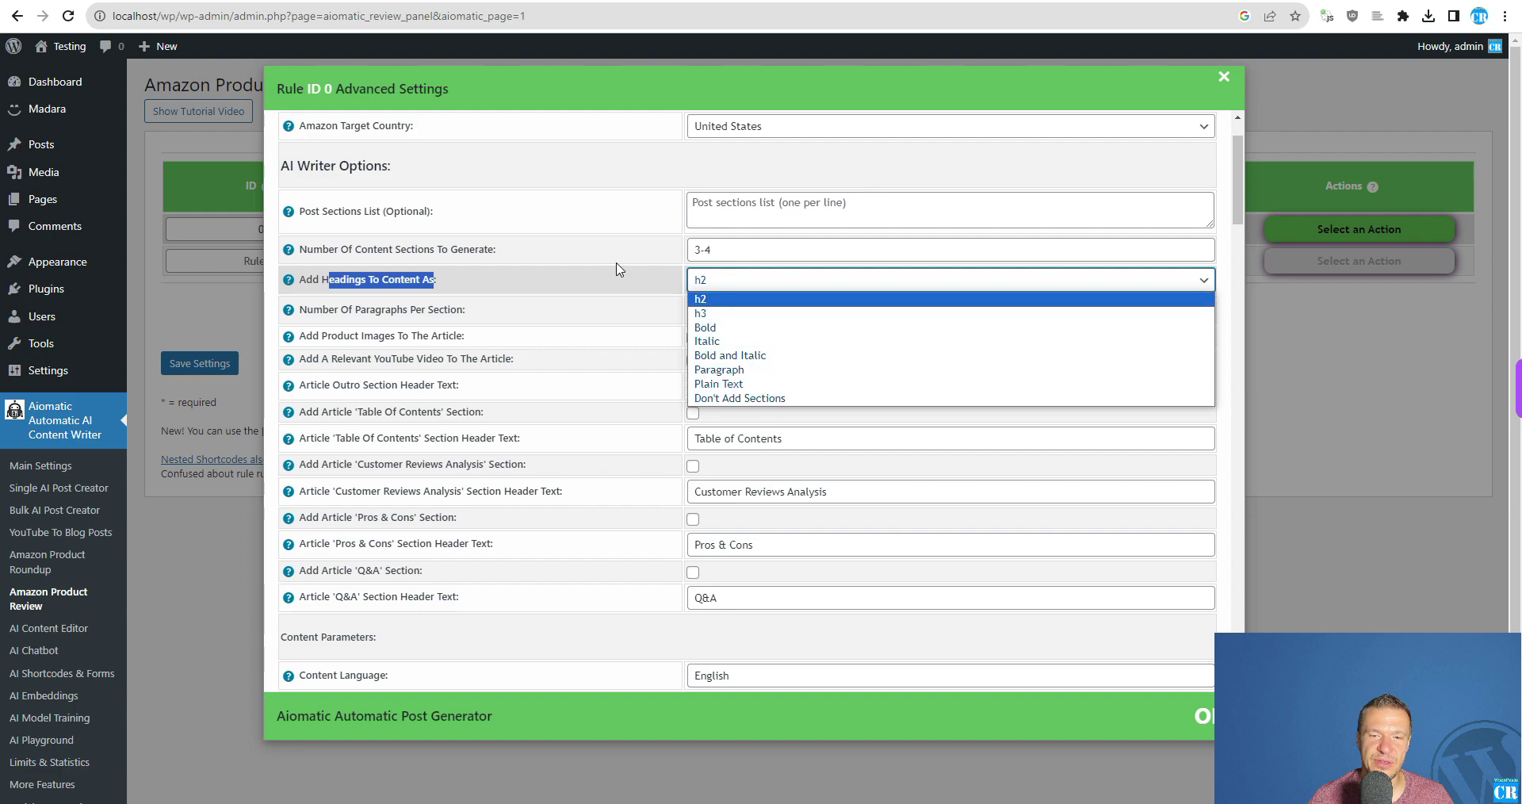
pyautogui.click(645, 286)
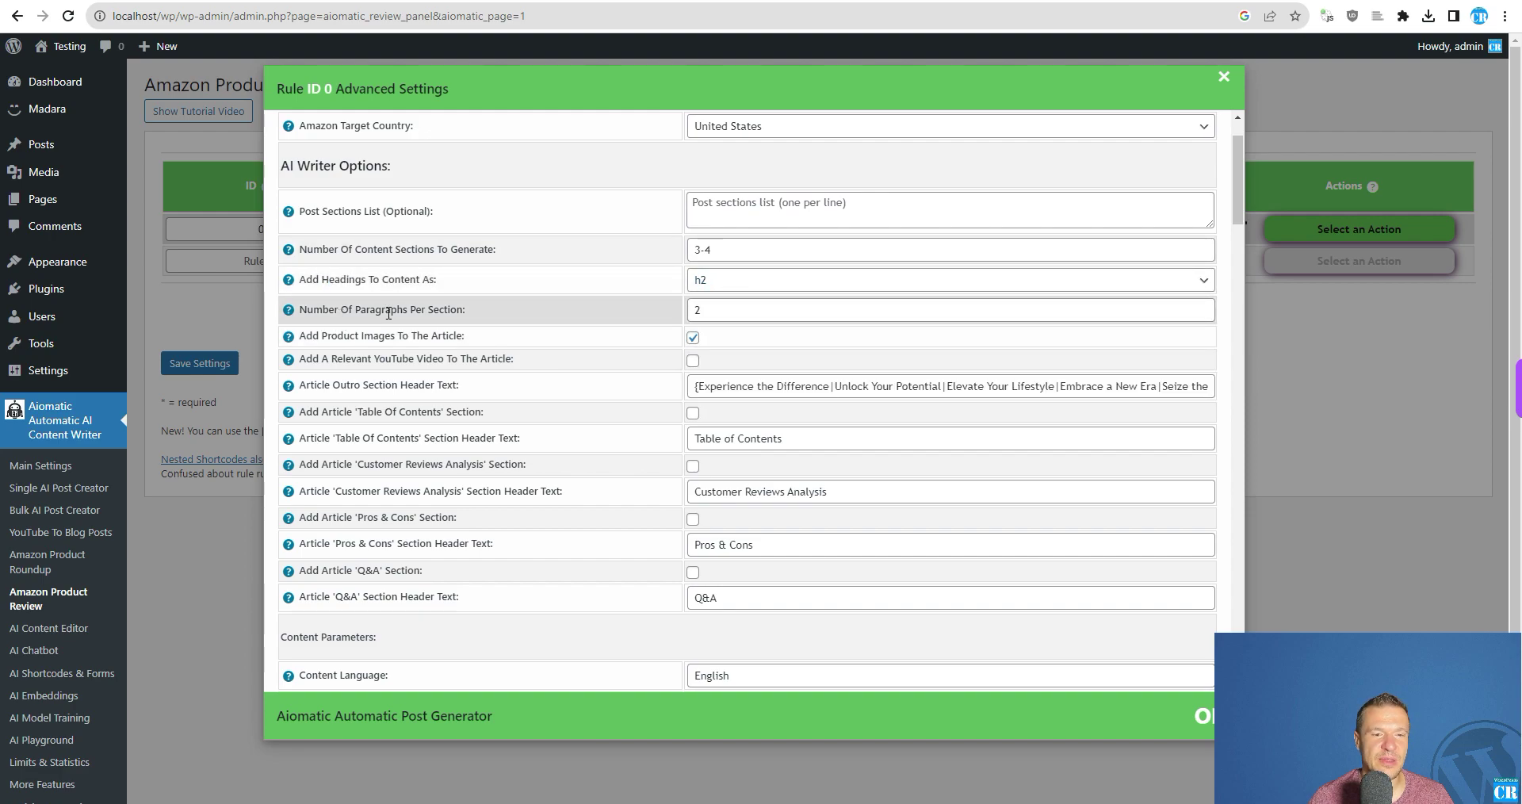
# - Enable adding a relevant YouTube video to the article and close rule 0's advanced settings
pyautogui.scroll(-1, 393, 311)
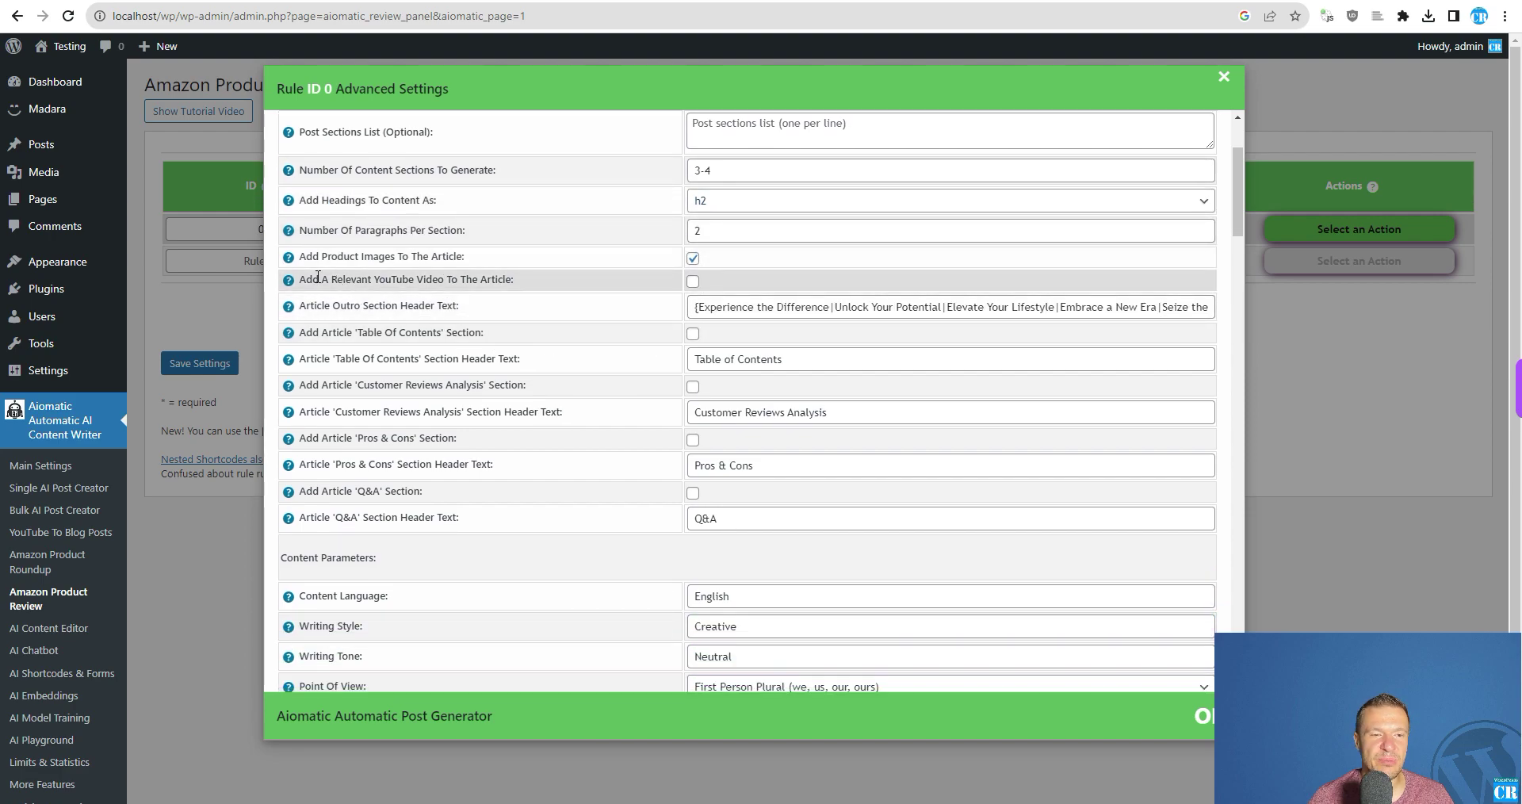
pyautogui.moveTo(318, 277); pyautogui.dragTo(471, 279)
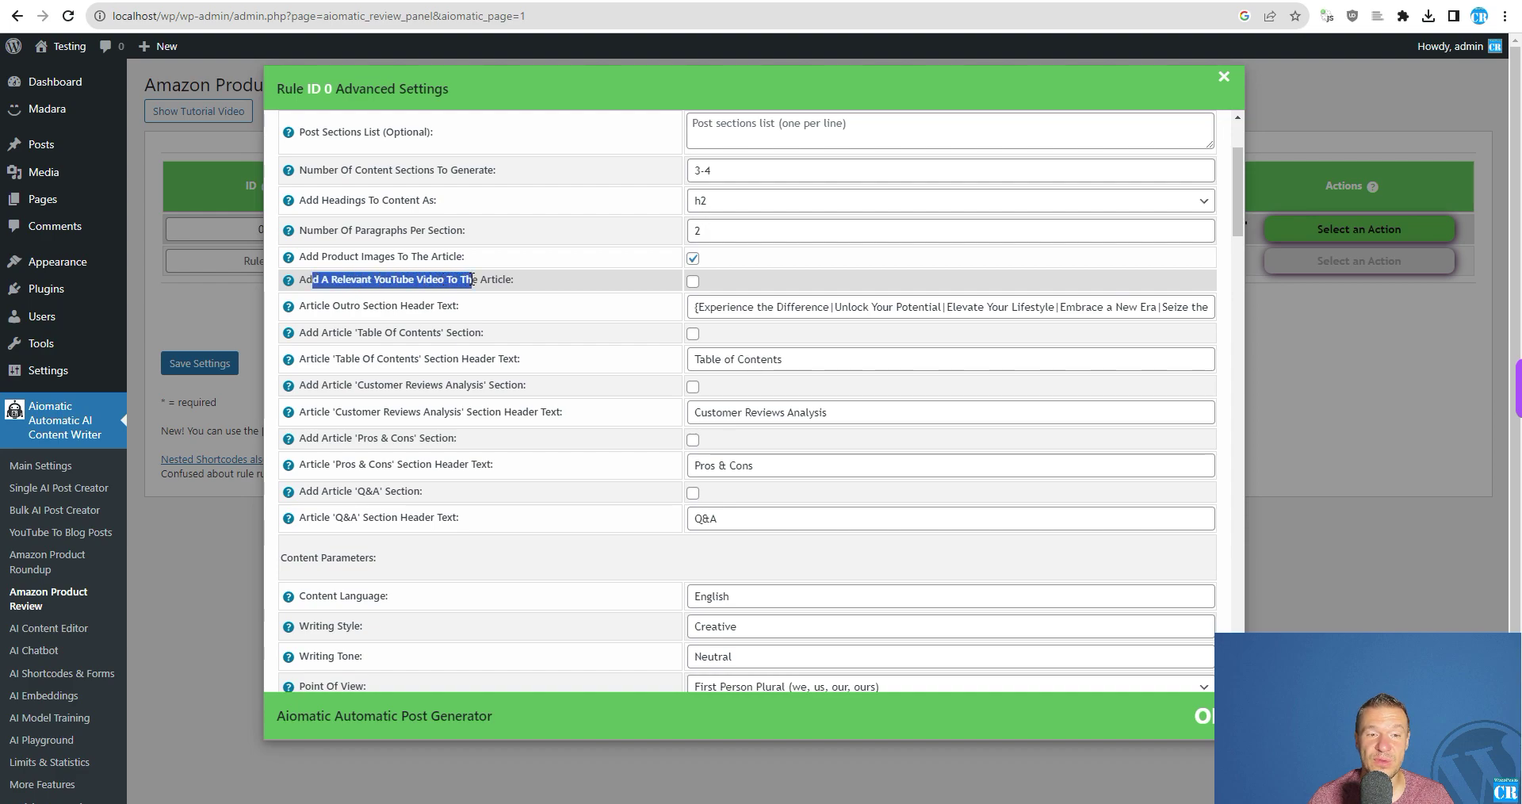
pyautogui.click(693, 280)
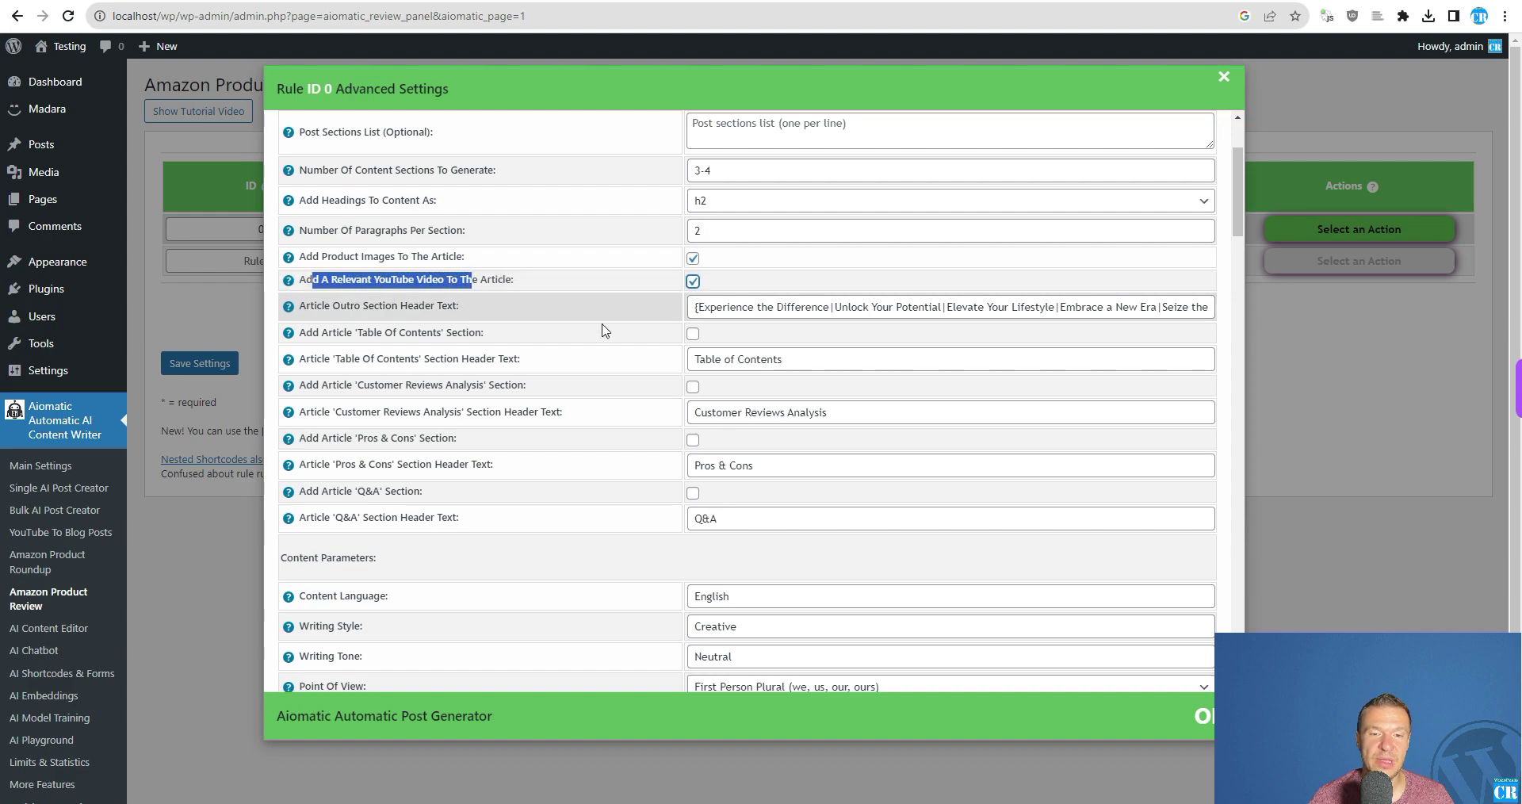
pyautogui.click(1241, 223)
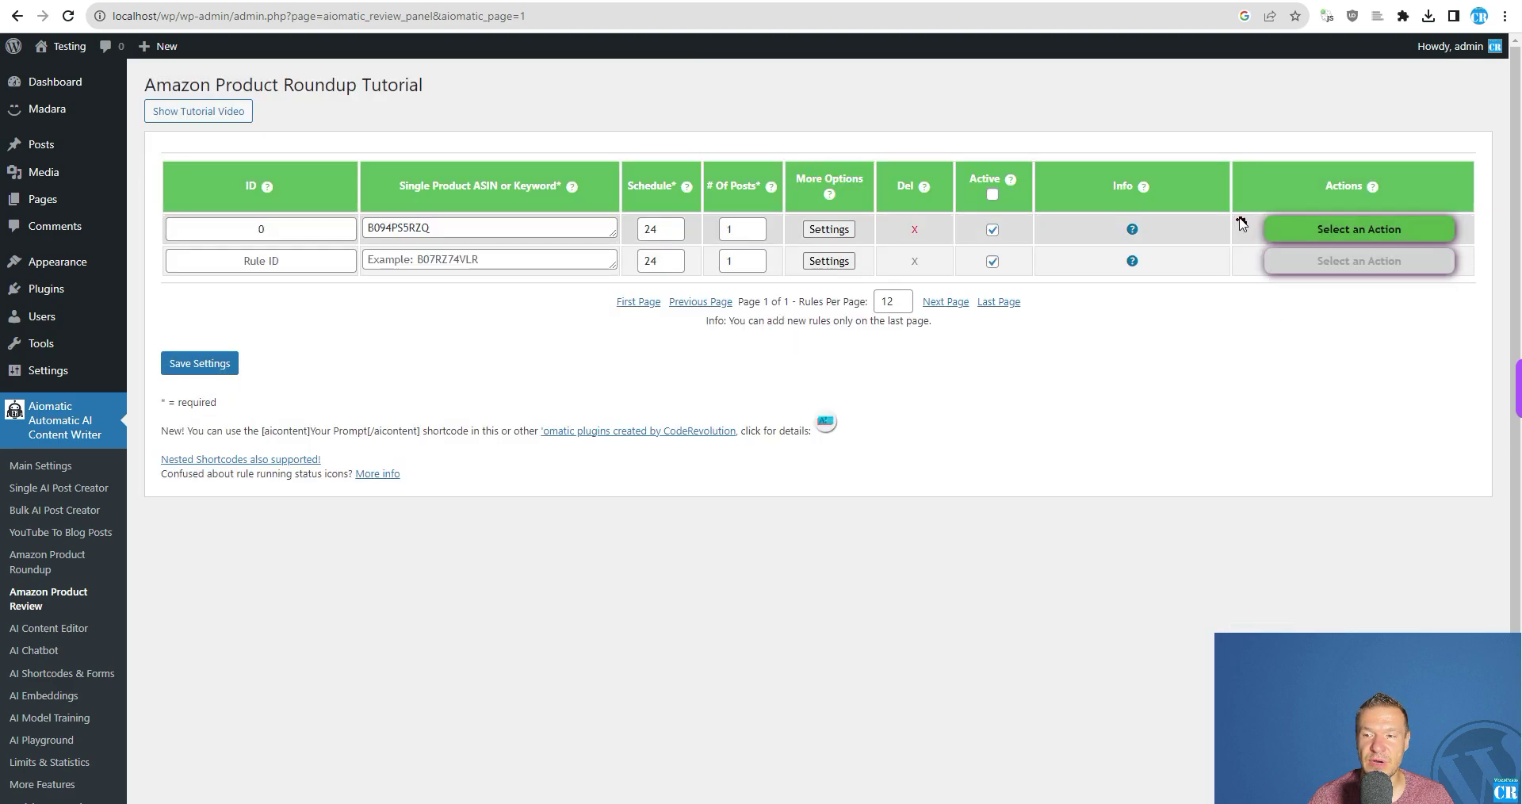
# - Reopen rule 0's advanced settings and enable the Table Of Contents, Customer Reviews Analysis, Pros & Cons and Q&A article sections
pyautogui.click(824, 229)
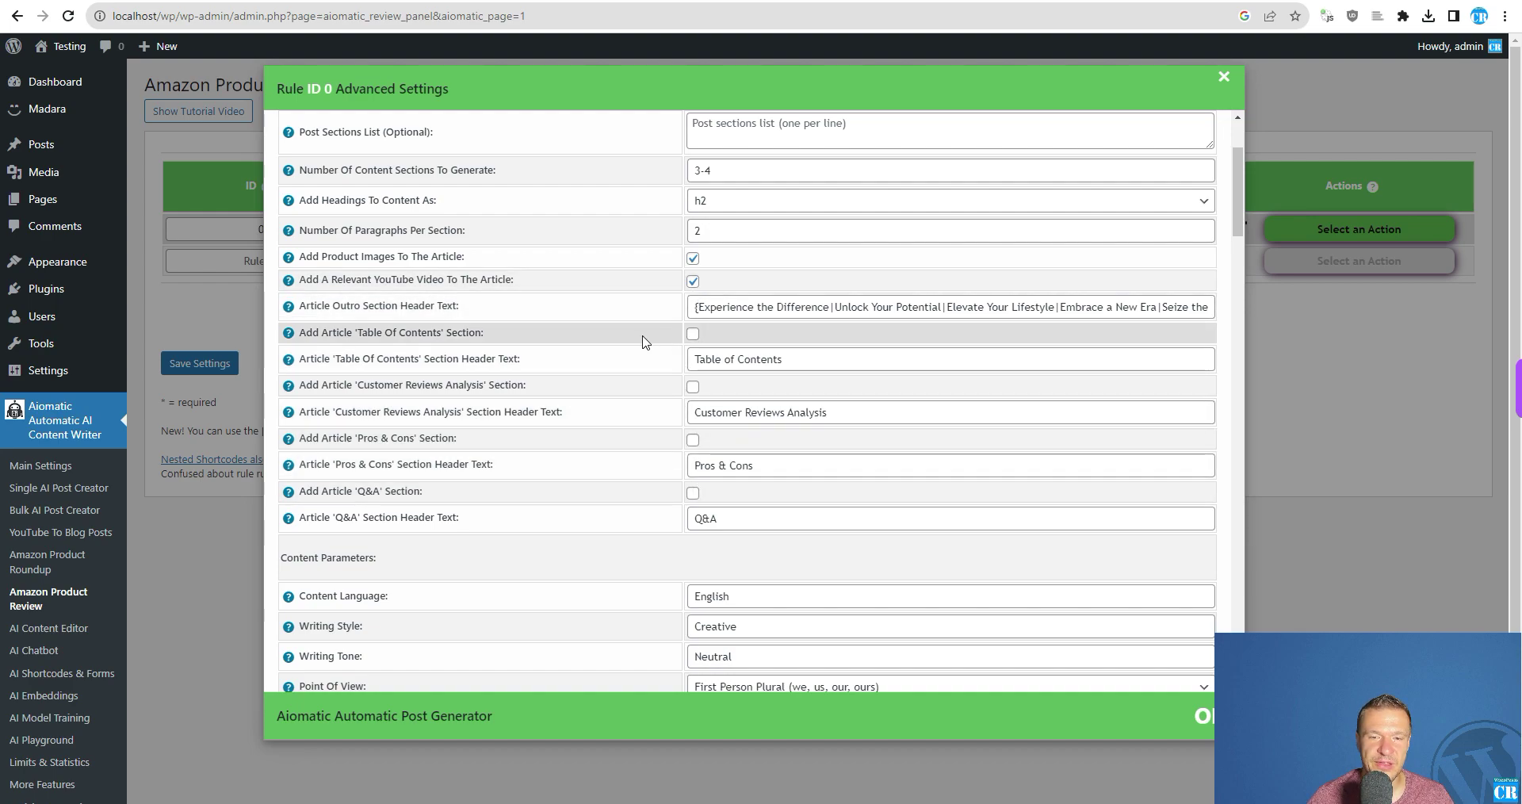
pyautogui.moveTo(361, 336); pyautogui.dragTo(439, 339)
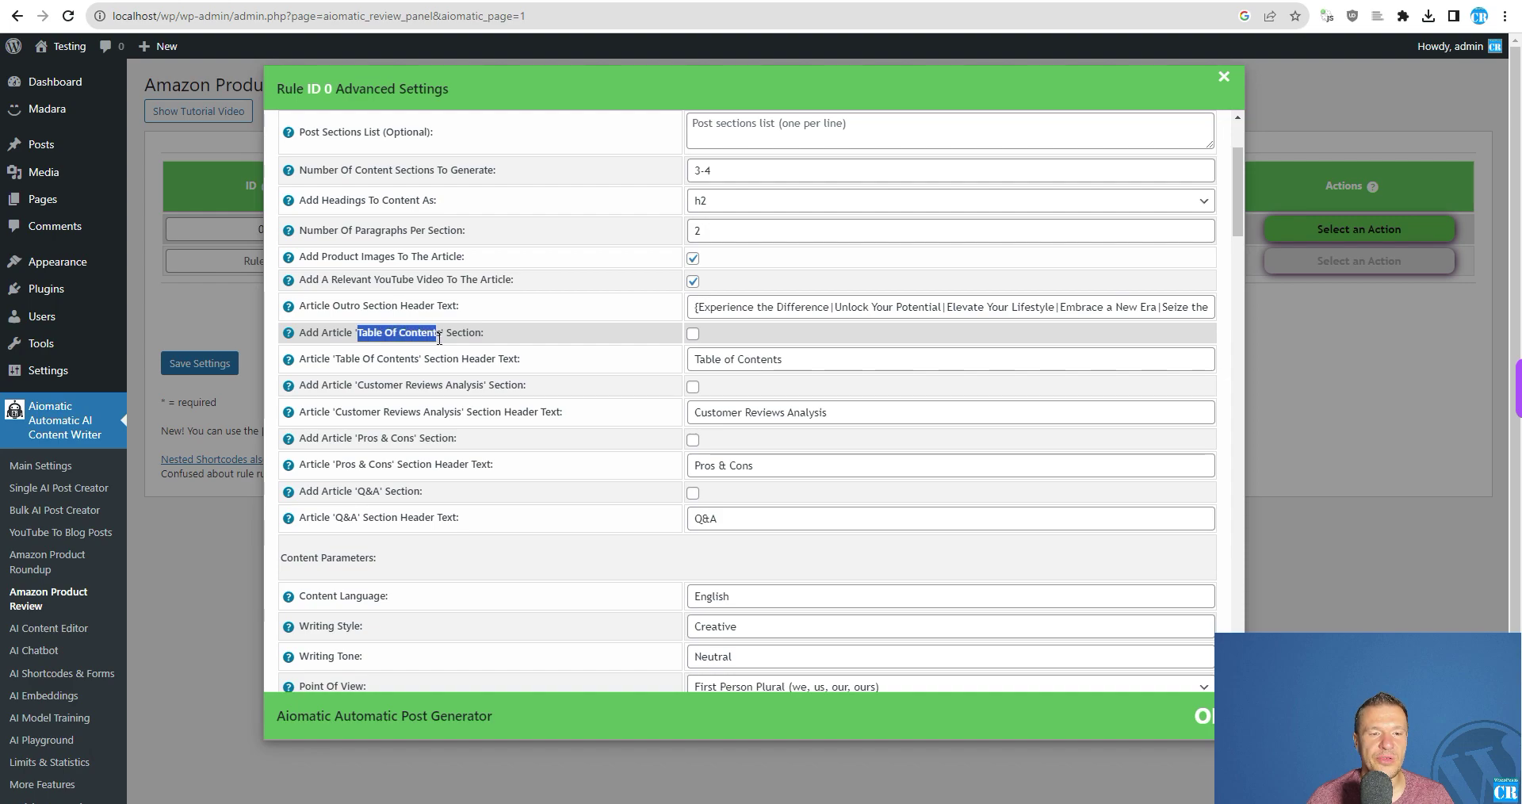
pyautogui.click(693, 333)
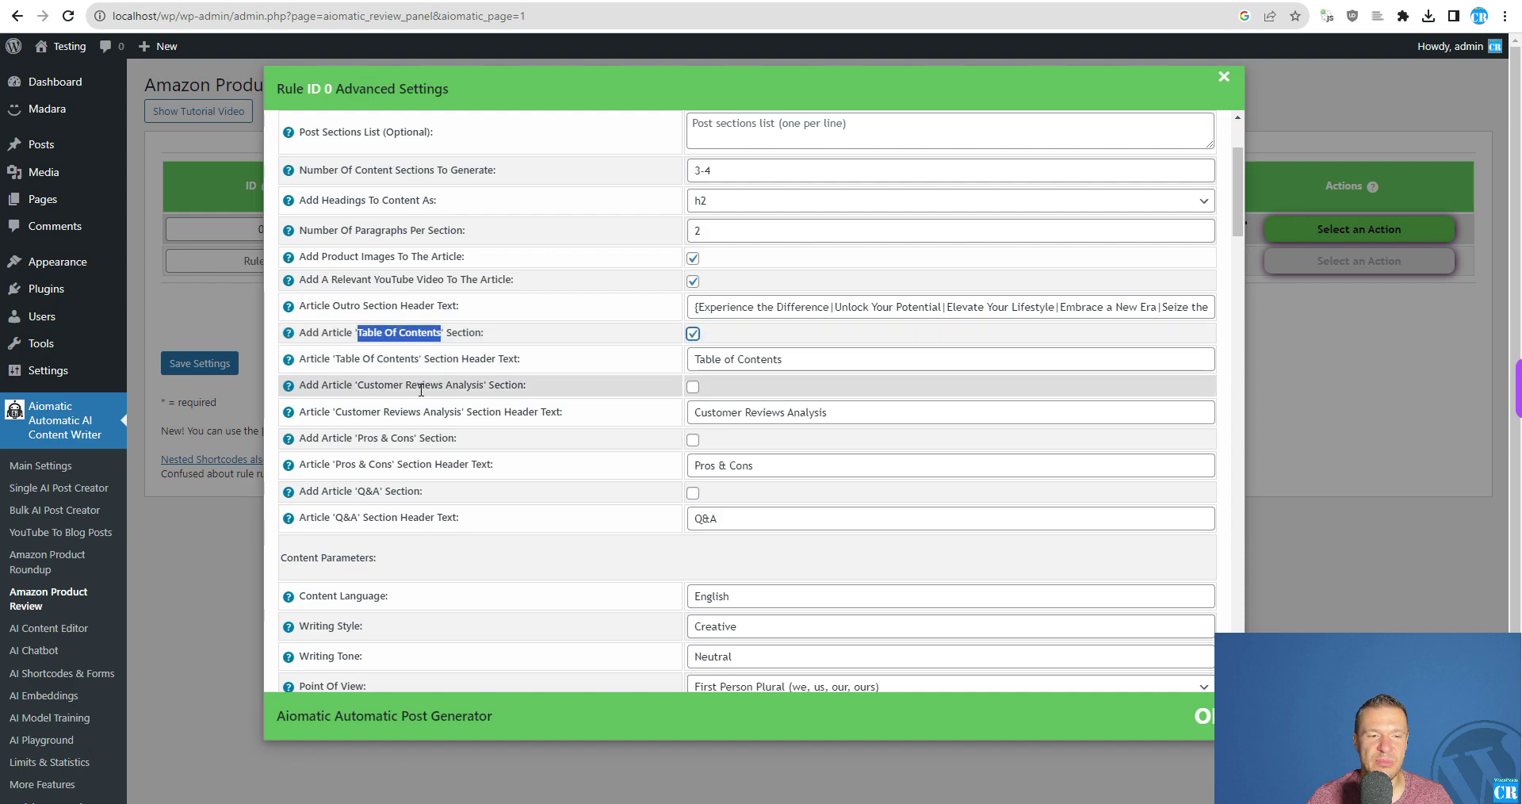
pyautogui.moveTo(362, 384); pyautogui.dragTo(487, 386)
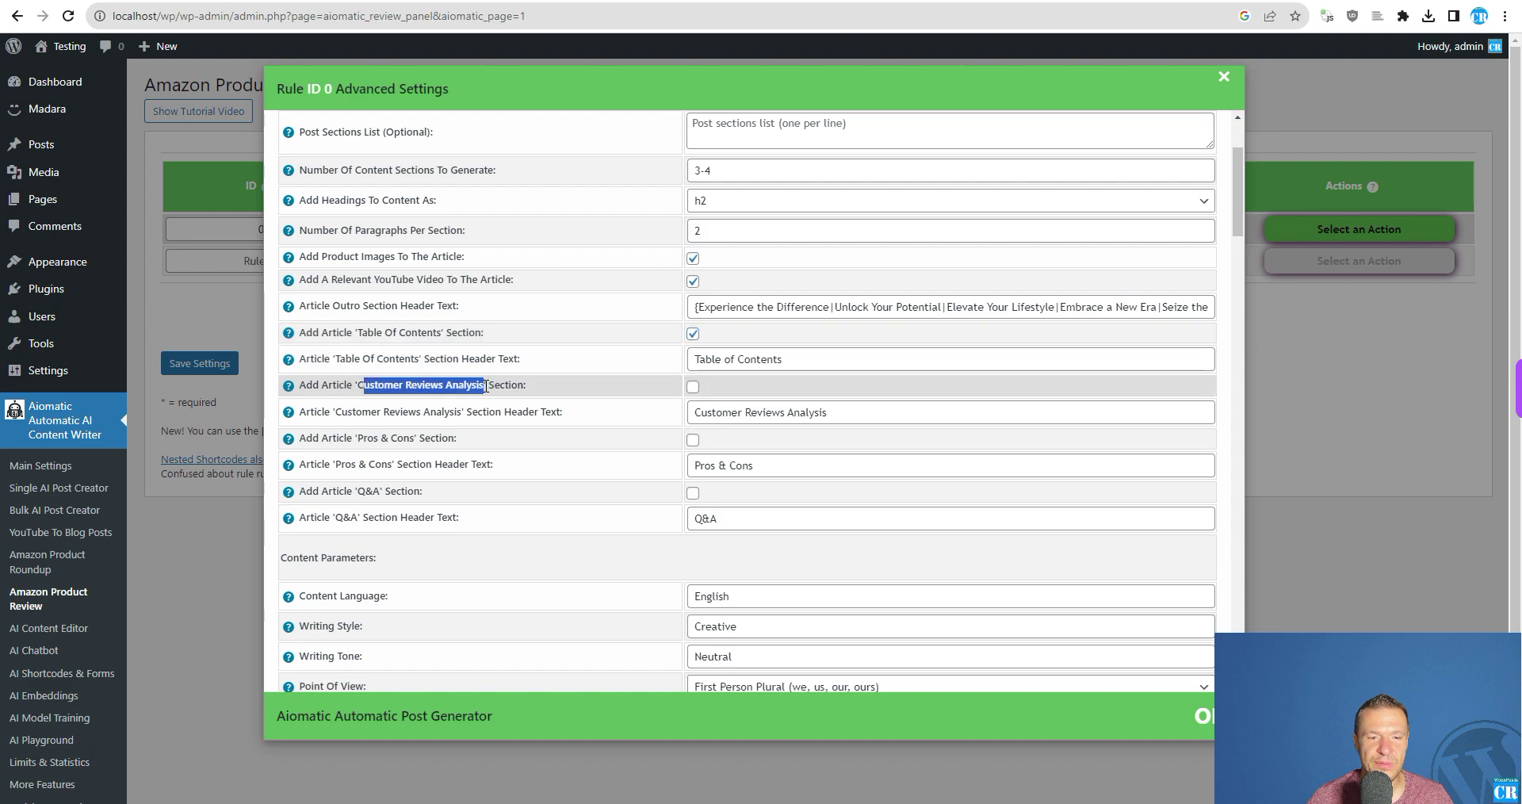
pyautogui.click(693, 386)
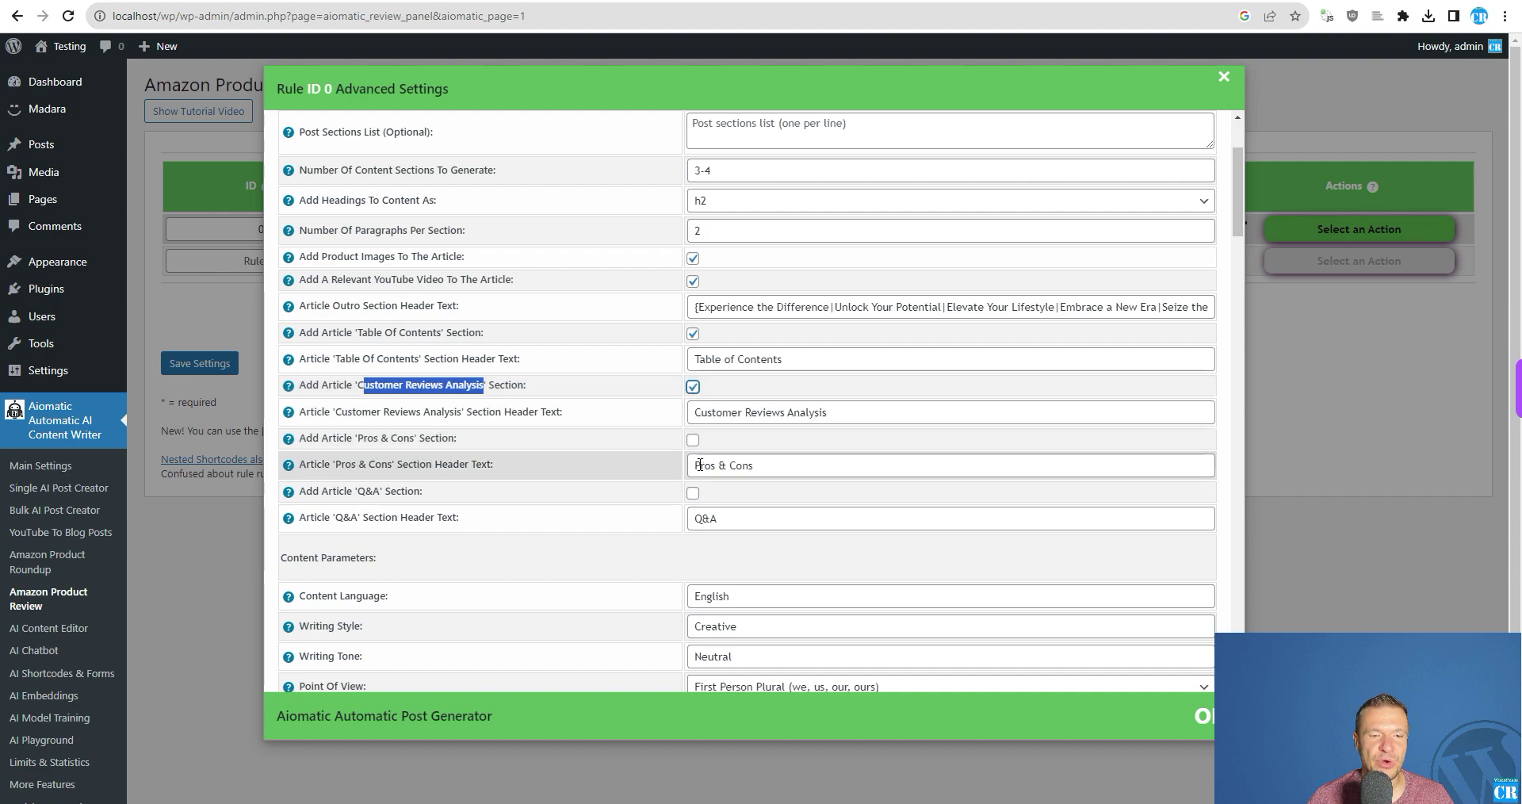
pyautogui.click(693, 440)
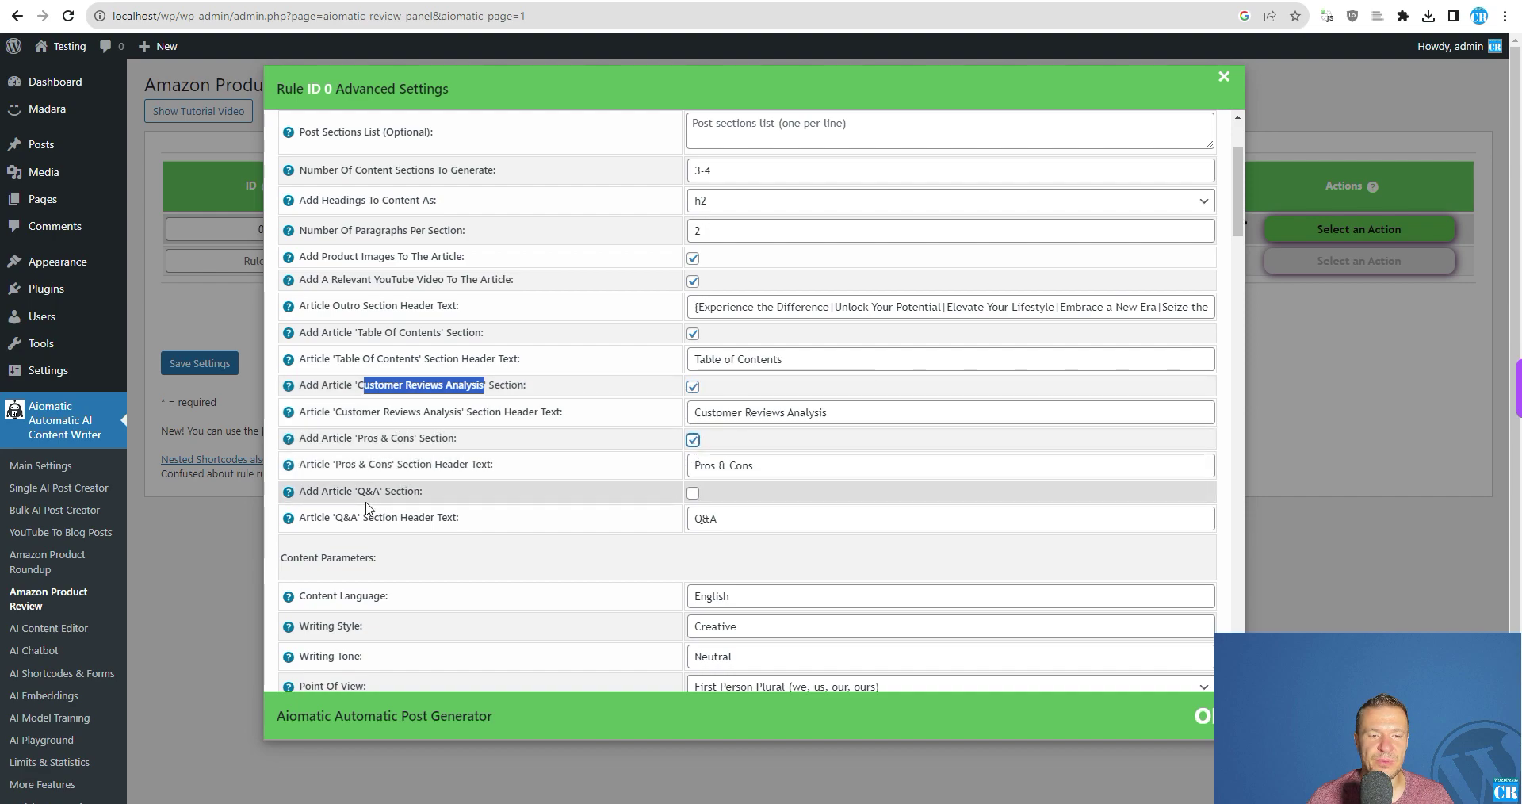
pyautogui.click(693, 494)
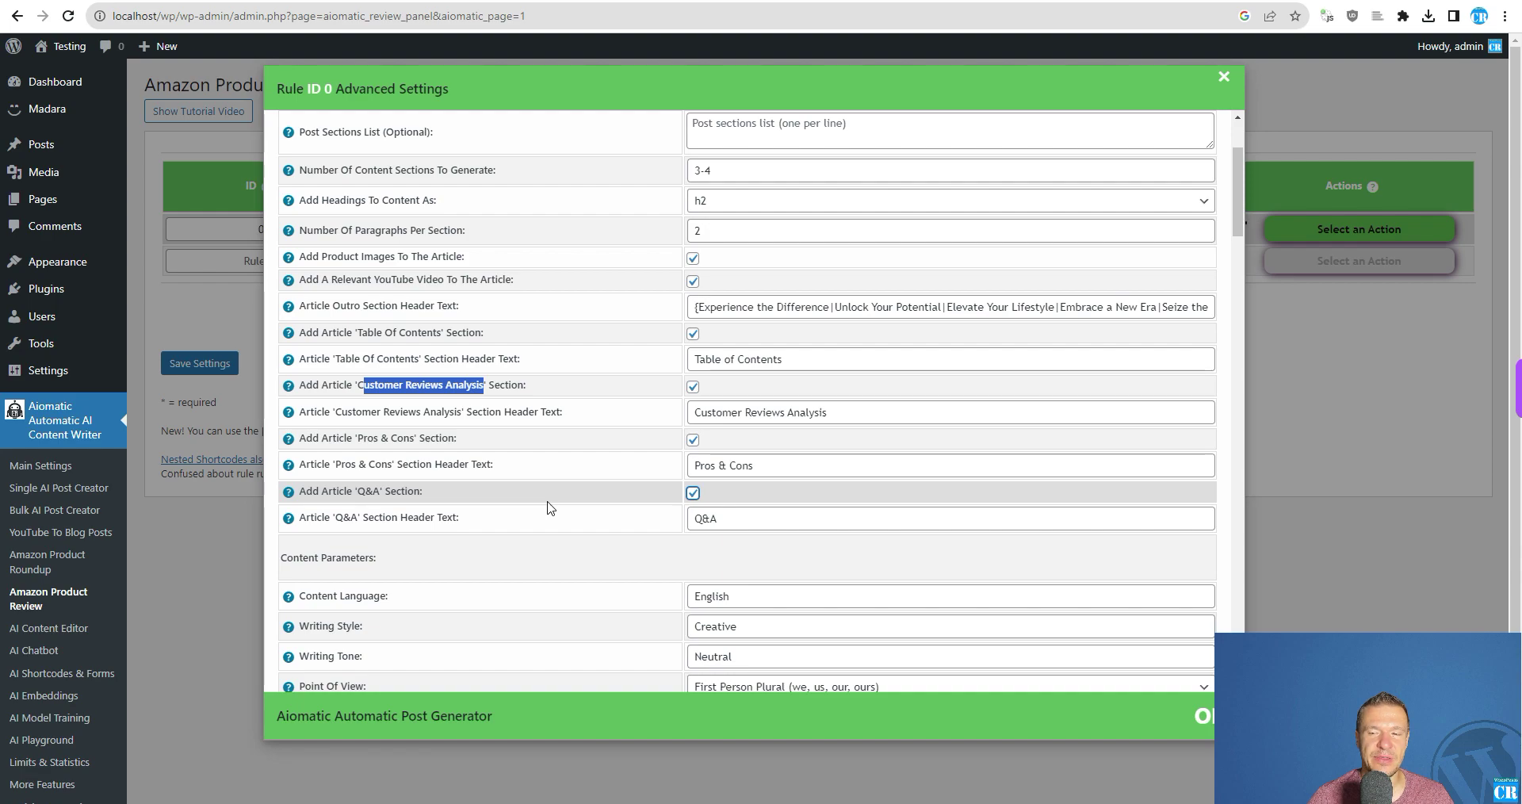
# - Examine the content parameters, section prompts and AI model choices in rule 0's advanced settings
pyautogui.scroll(-2, 563, 412)
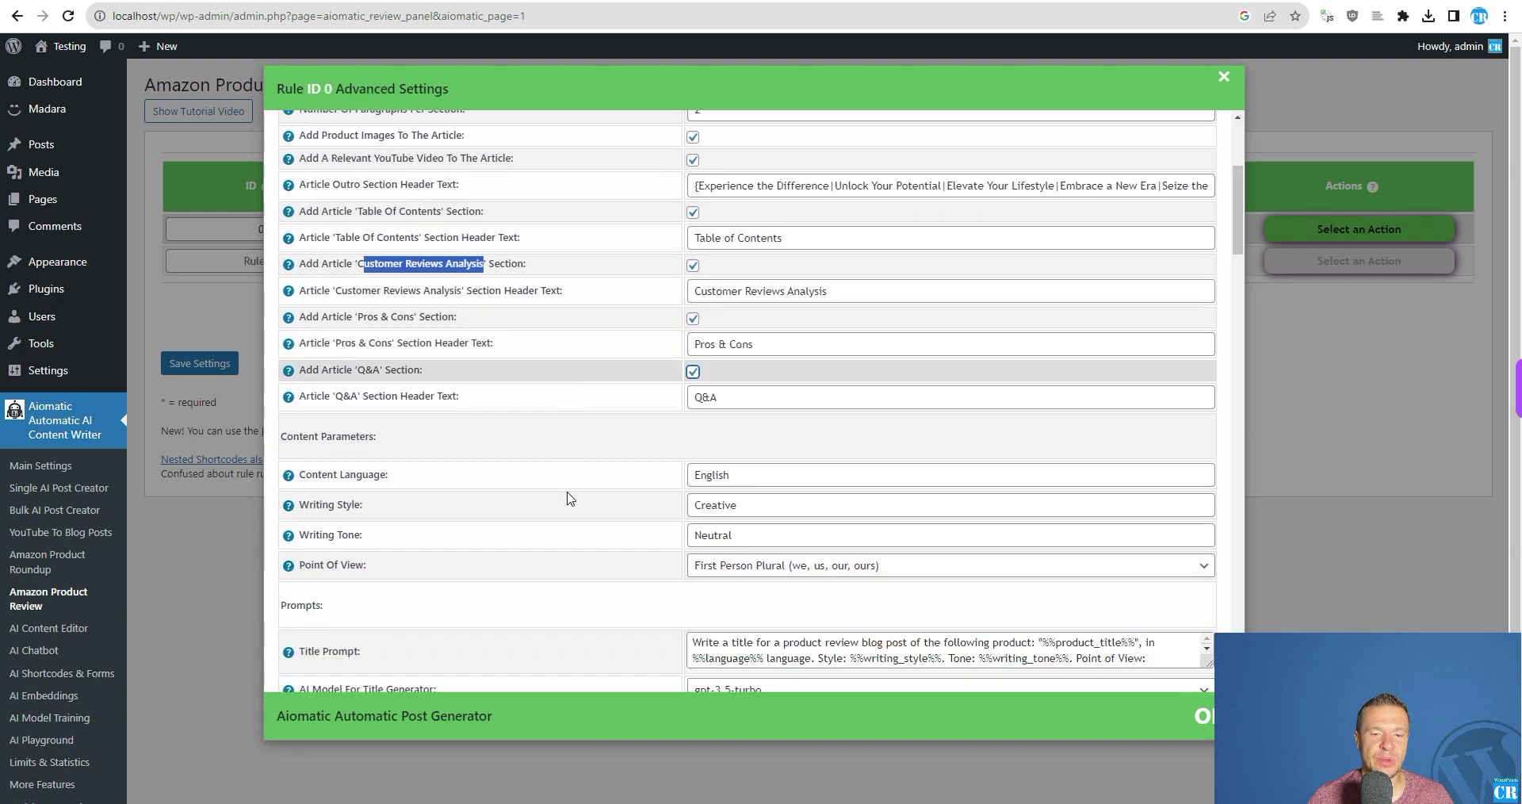
pyautogui.scroll(-6, 566, 427)
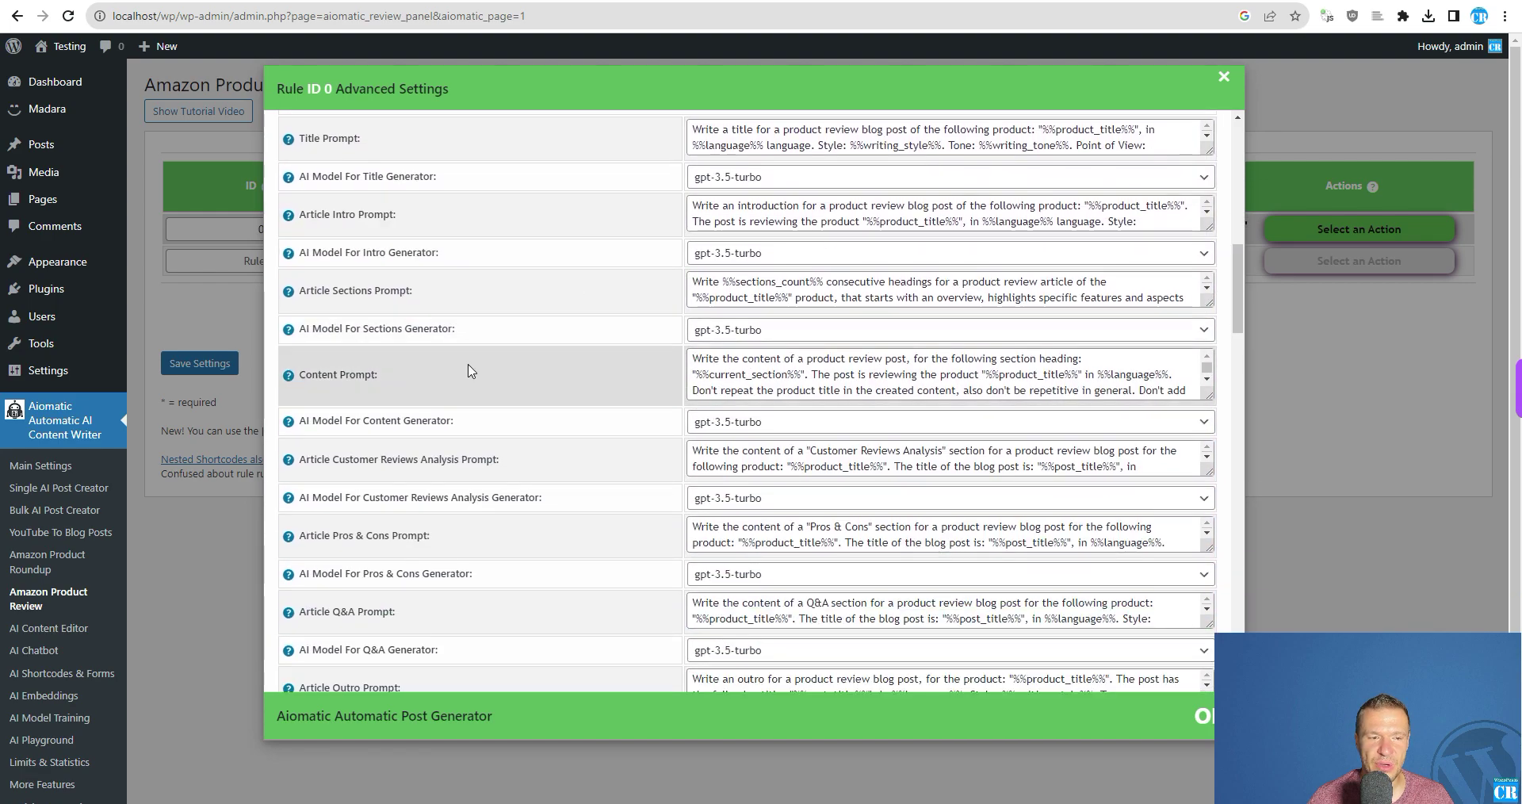
pyautogui.scroll(-1, 424, 404)
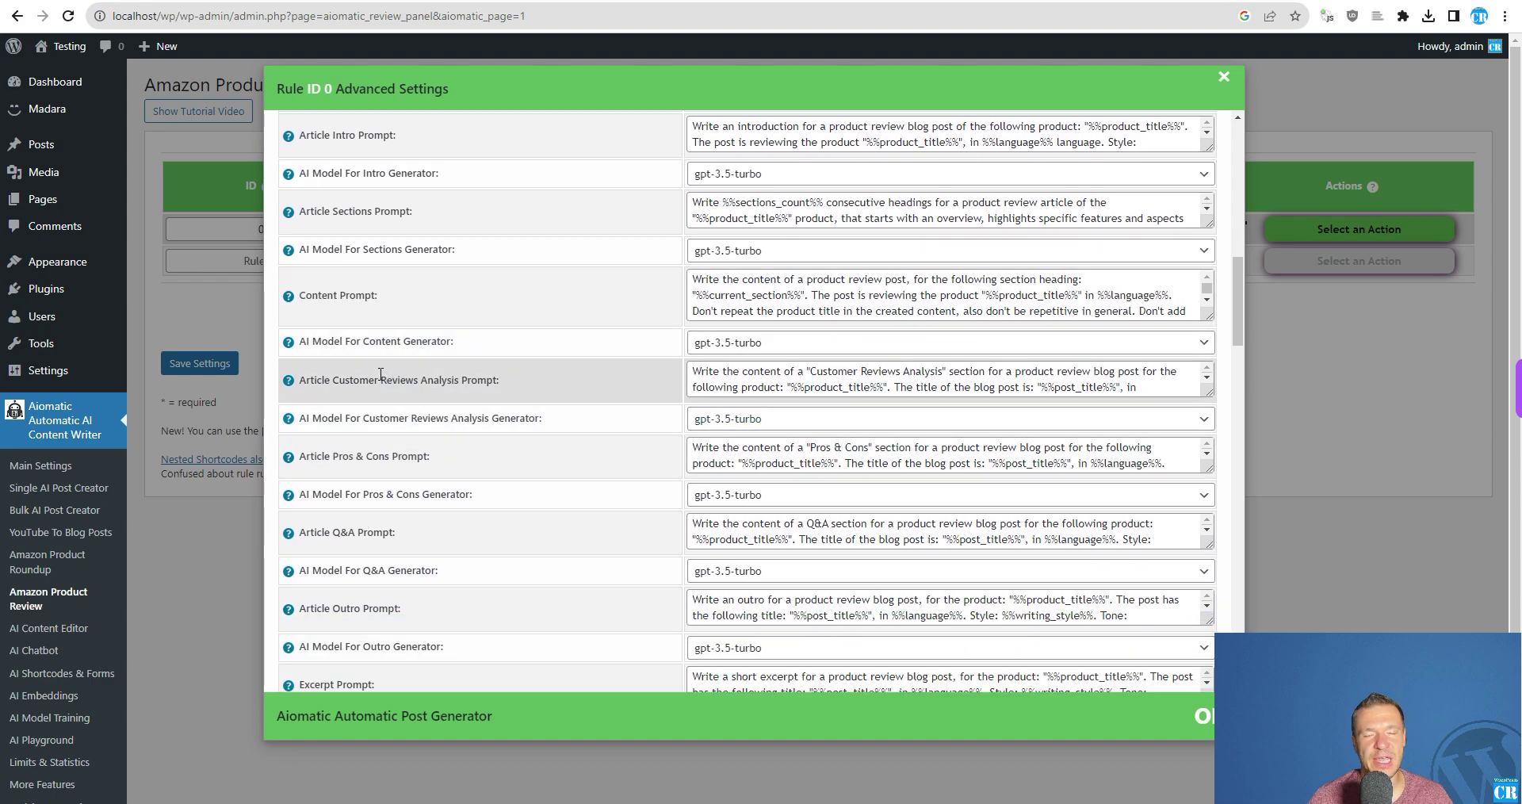
pyautogui.scroll(10, 401, 423)
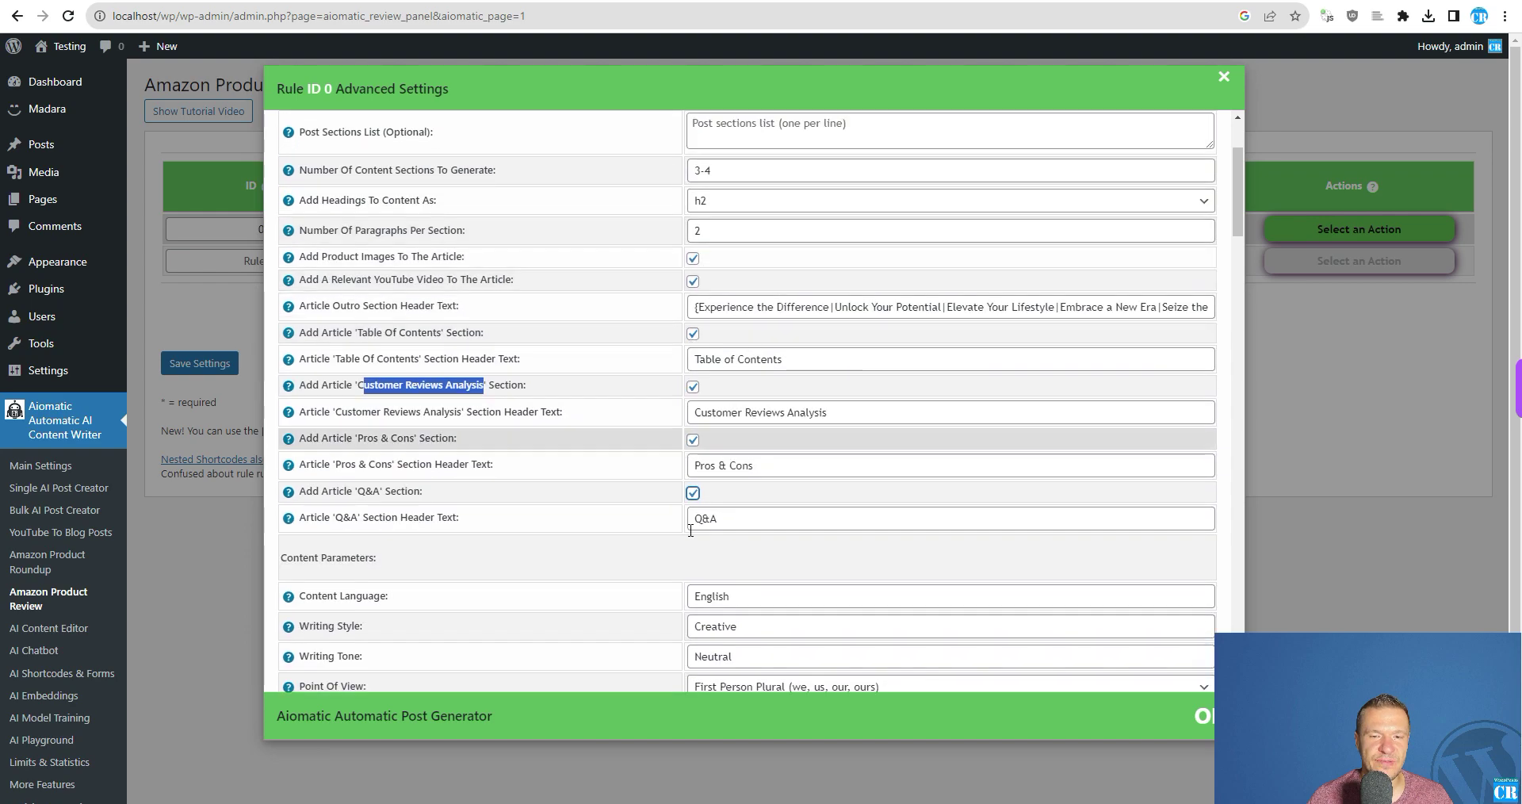
pyautogui.scroll(-7, 622, 502)
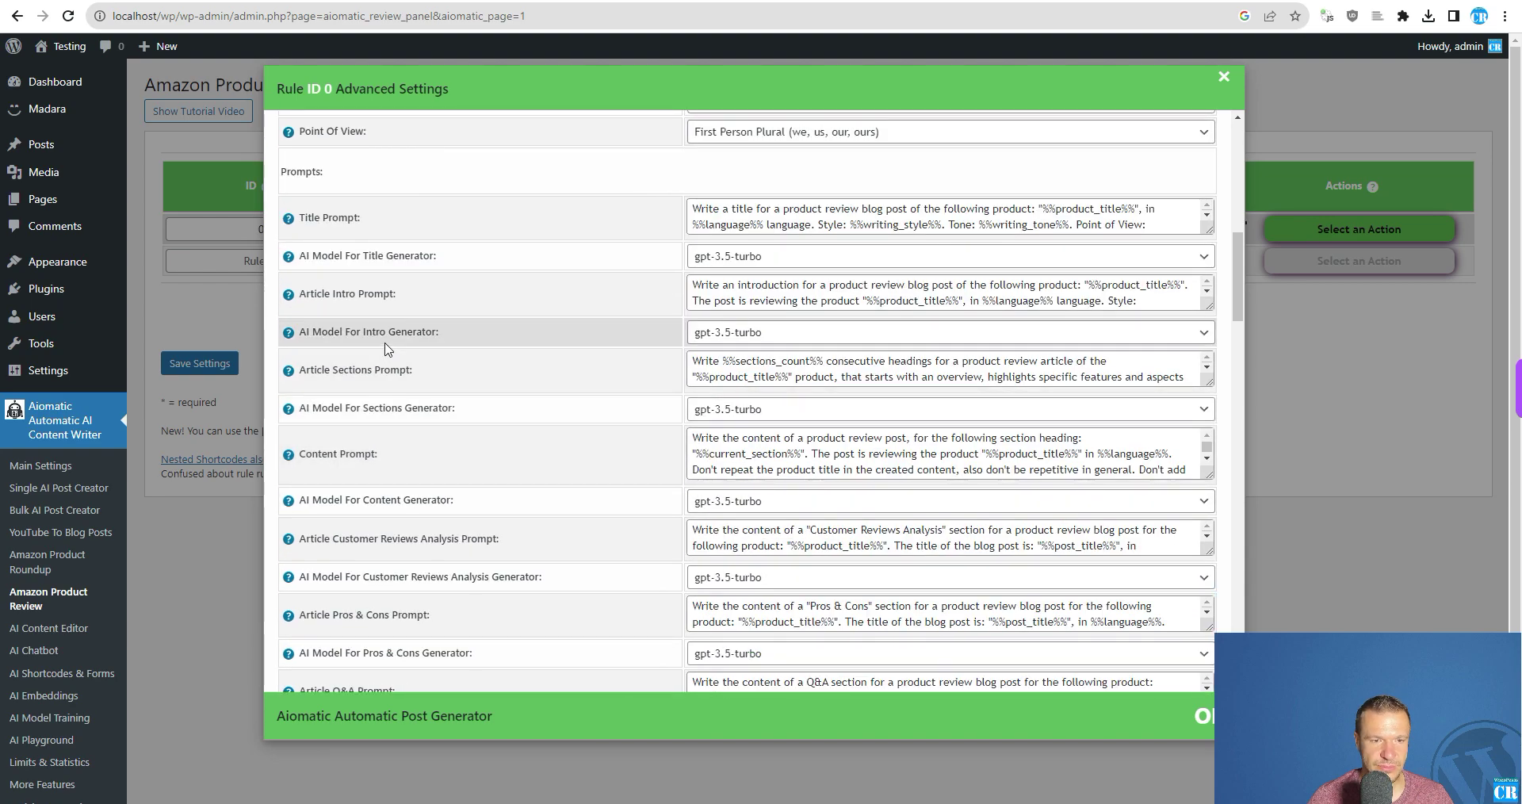
pyautogui.scroll(-2, 375, 333)
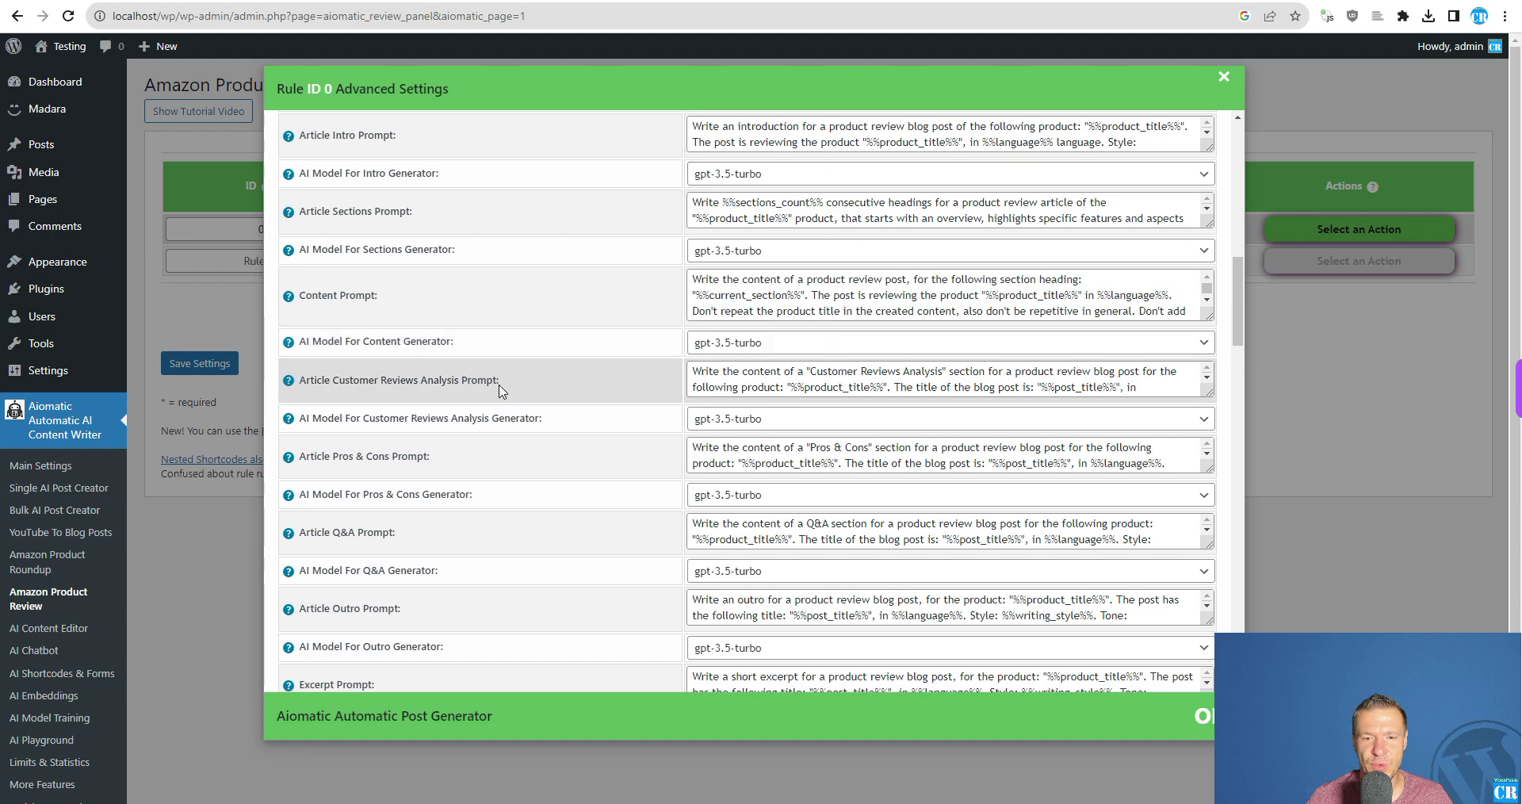
# - Enlarge the Article Customer Reviews Analysis prompt box and examine its use of the %%product_reviews%% placeholder
pyautogui.moveTo(812, 371); pyautogui.dragTo(941, 371)
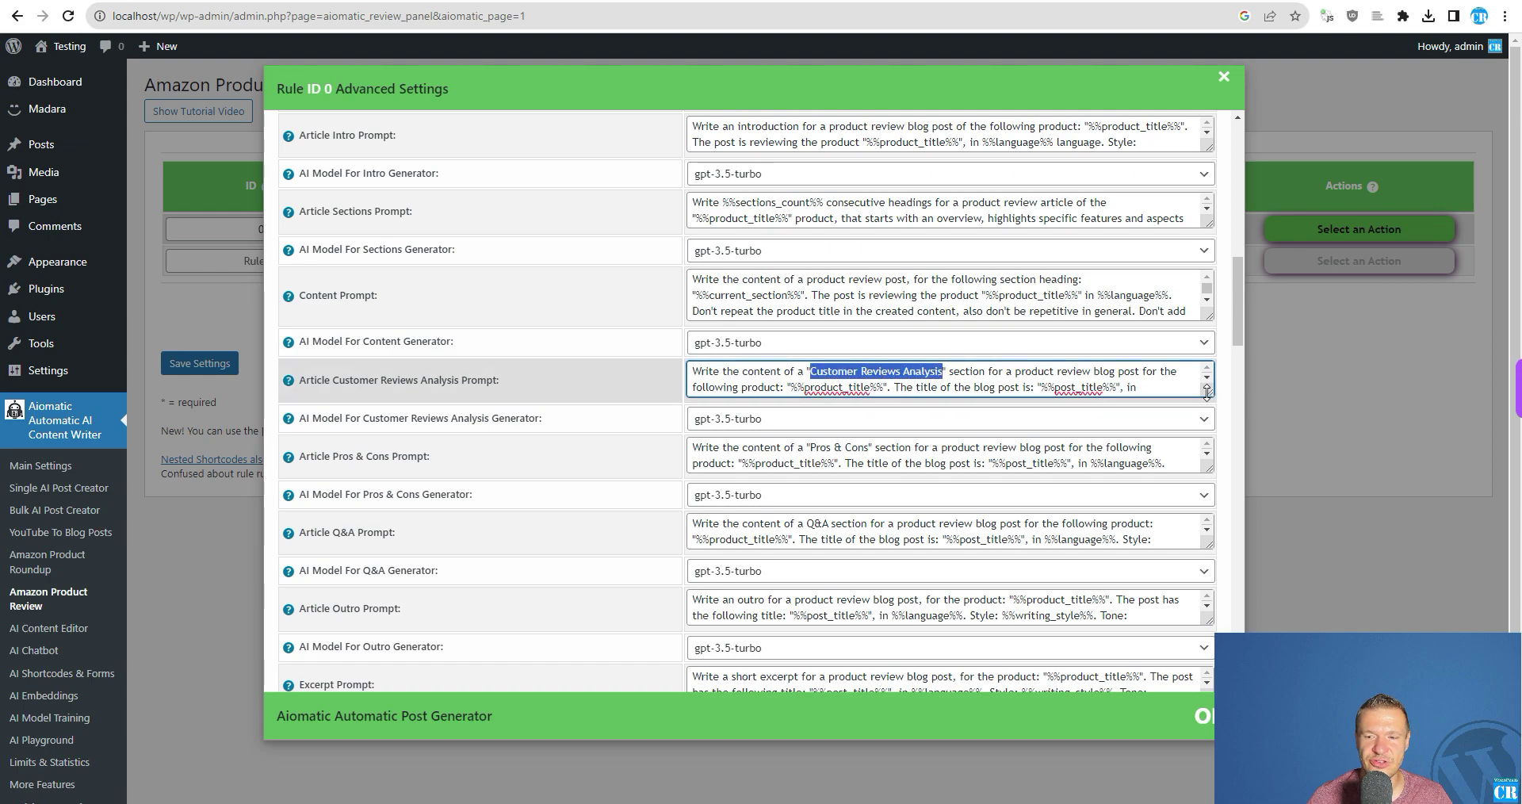
pyautogui.moveTo(1208, 391); pyautogui.dragTo(1207, 466)
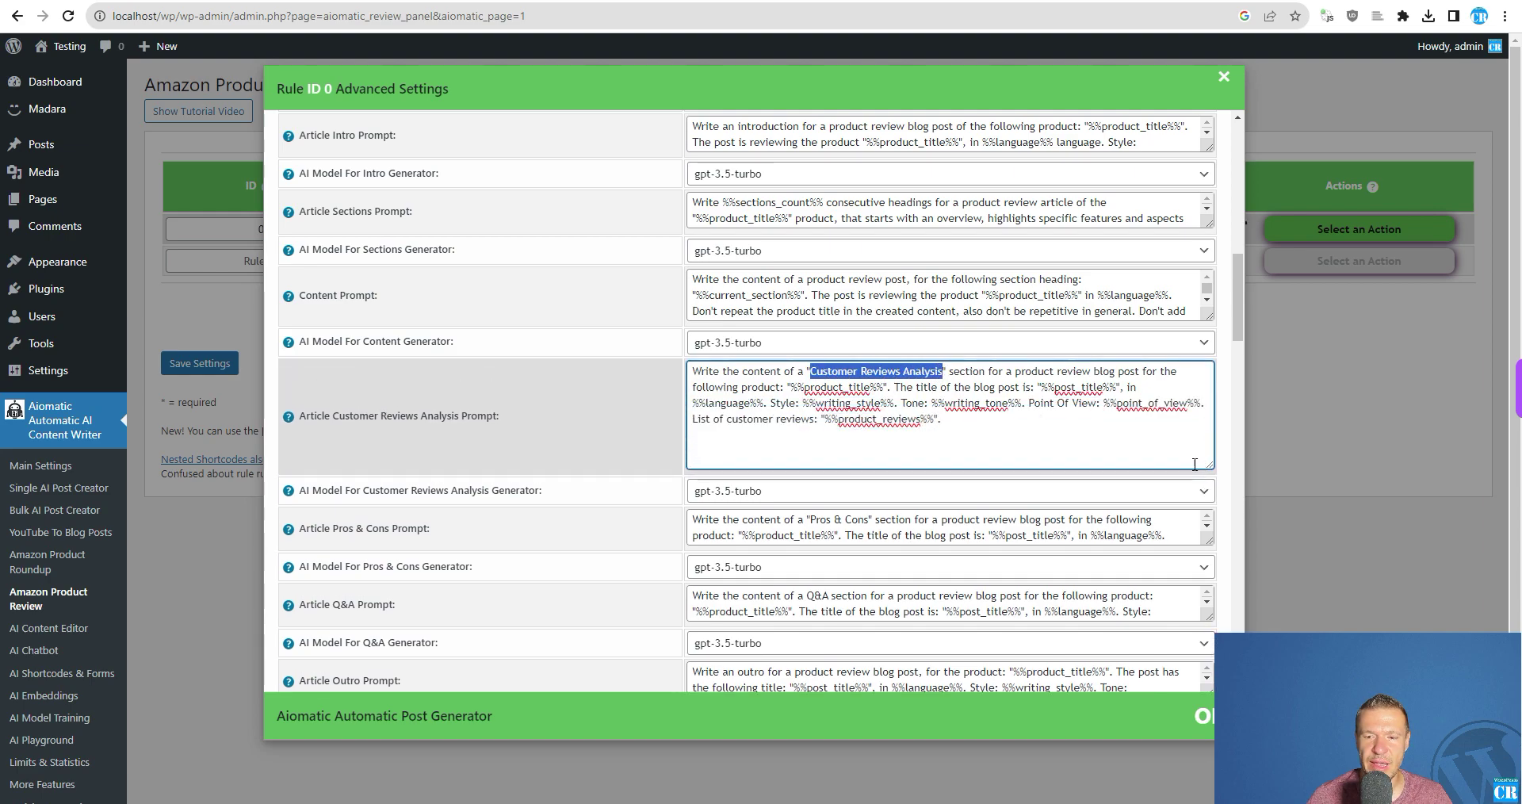
pyautogui.click(695, 372)
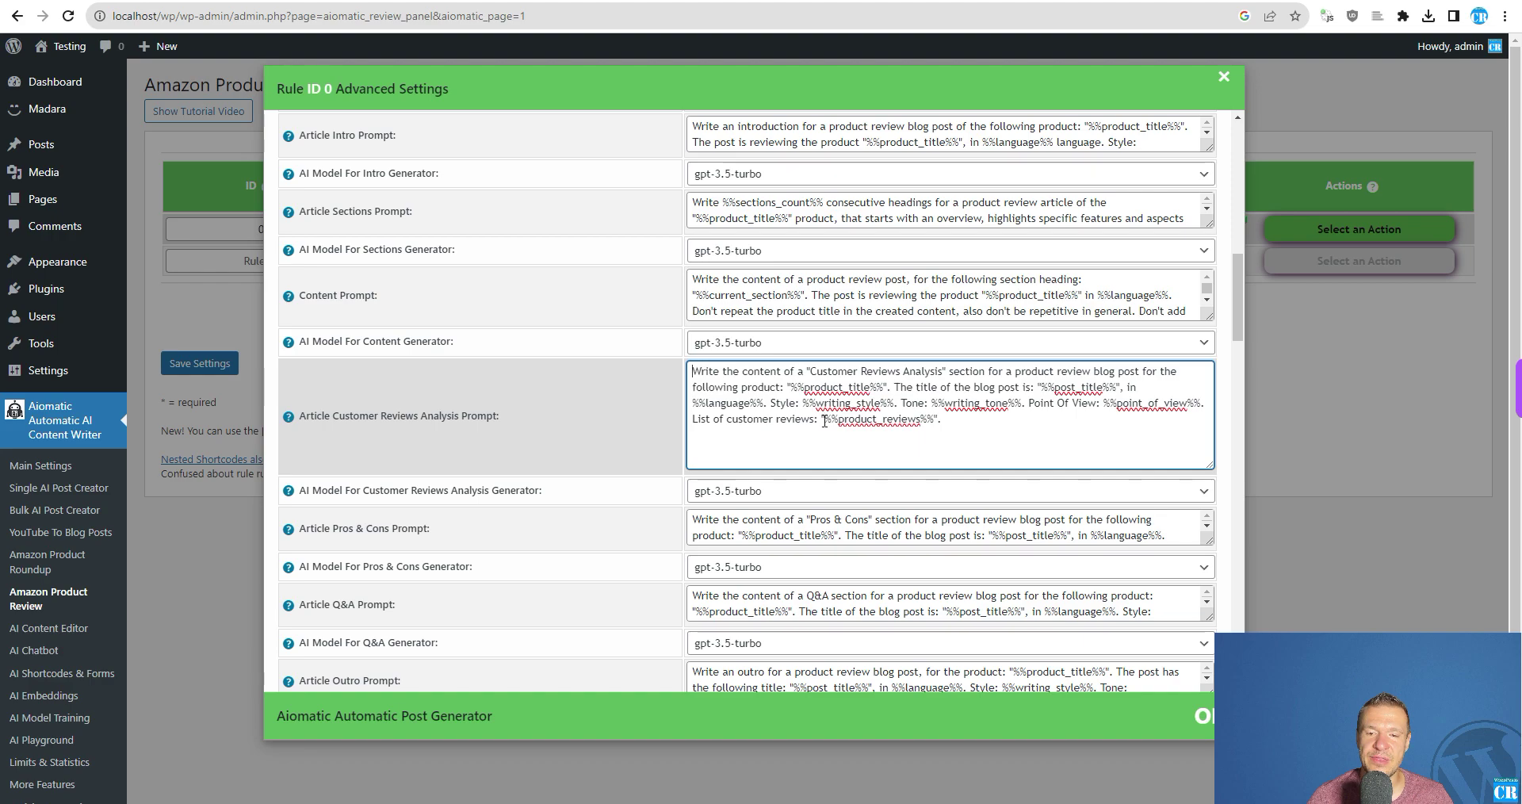
pyautogui.moveTo(824, 420); pyautogui.dragTo(930, 420)
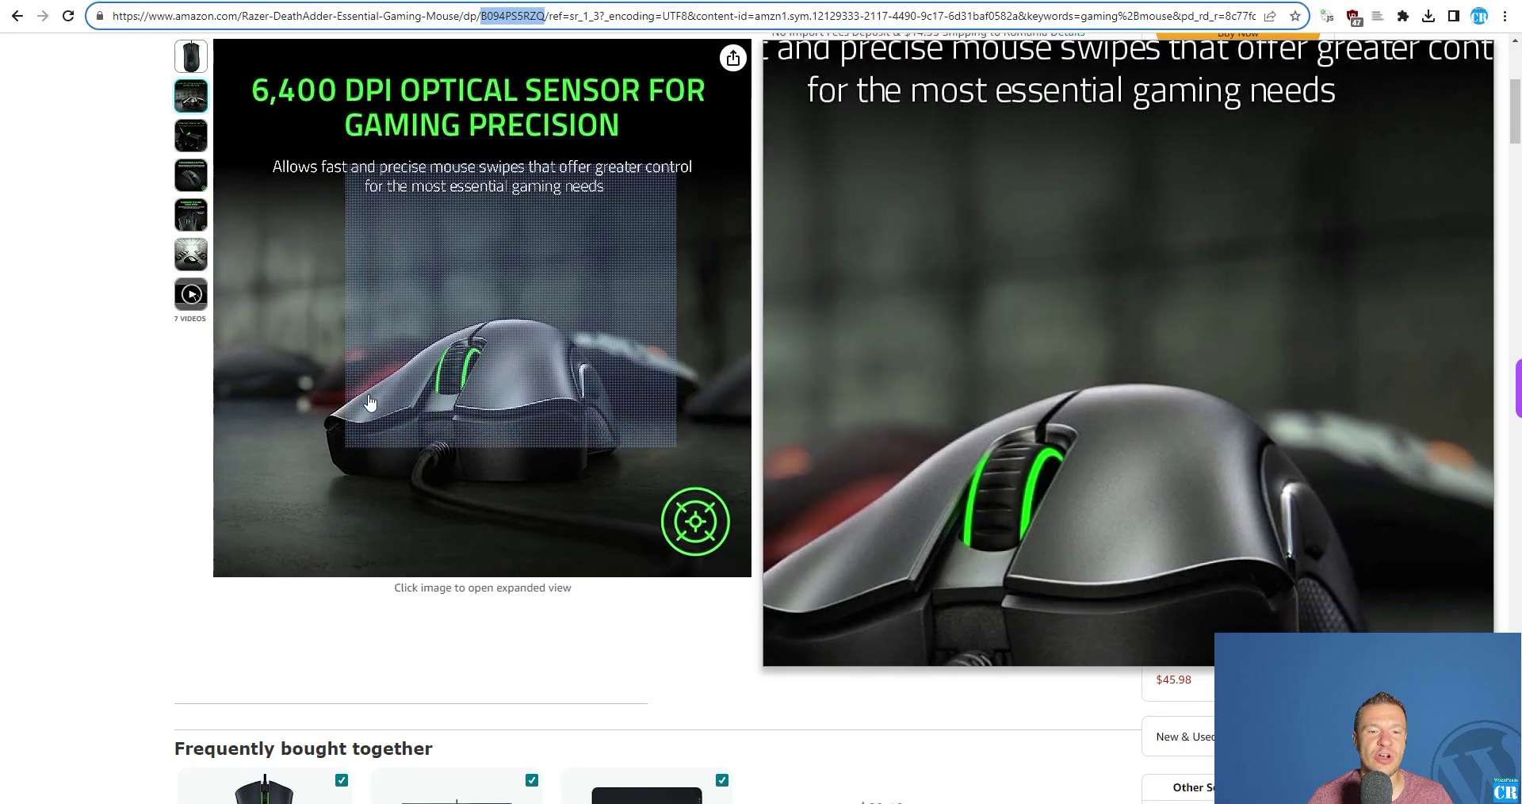
# - Switch to the Razer mouse's Amazon page in the browser and examine its customer reviews
pyautogui.scroll(-20, 131, 563)
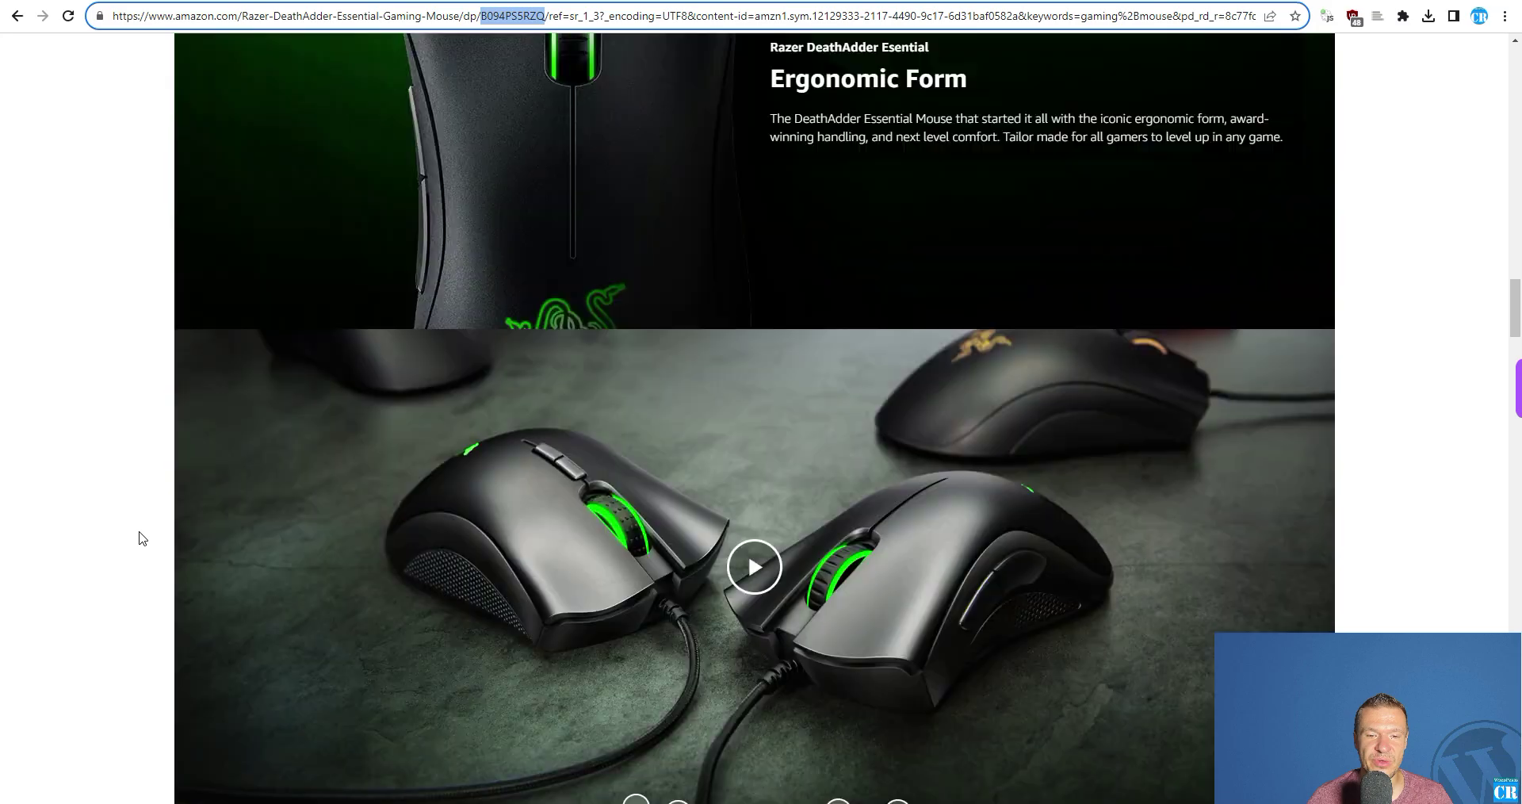
pyautogui.scroll(-20, 144, 539)
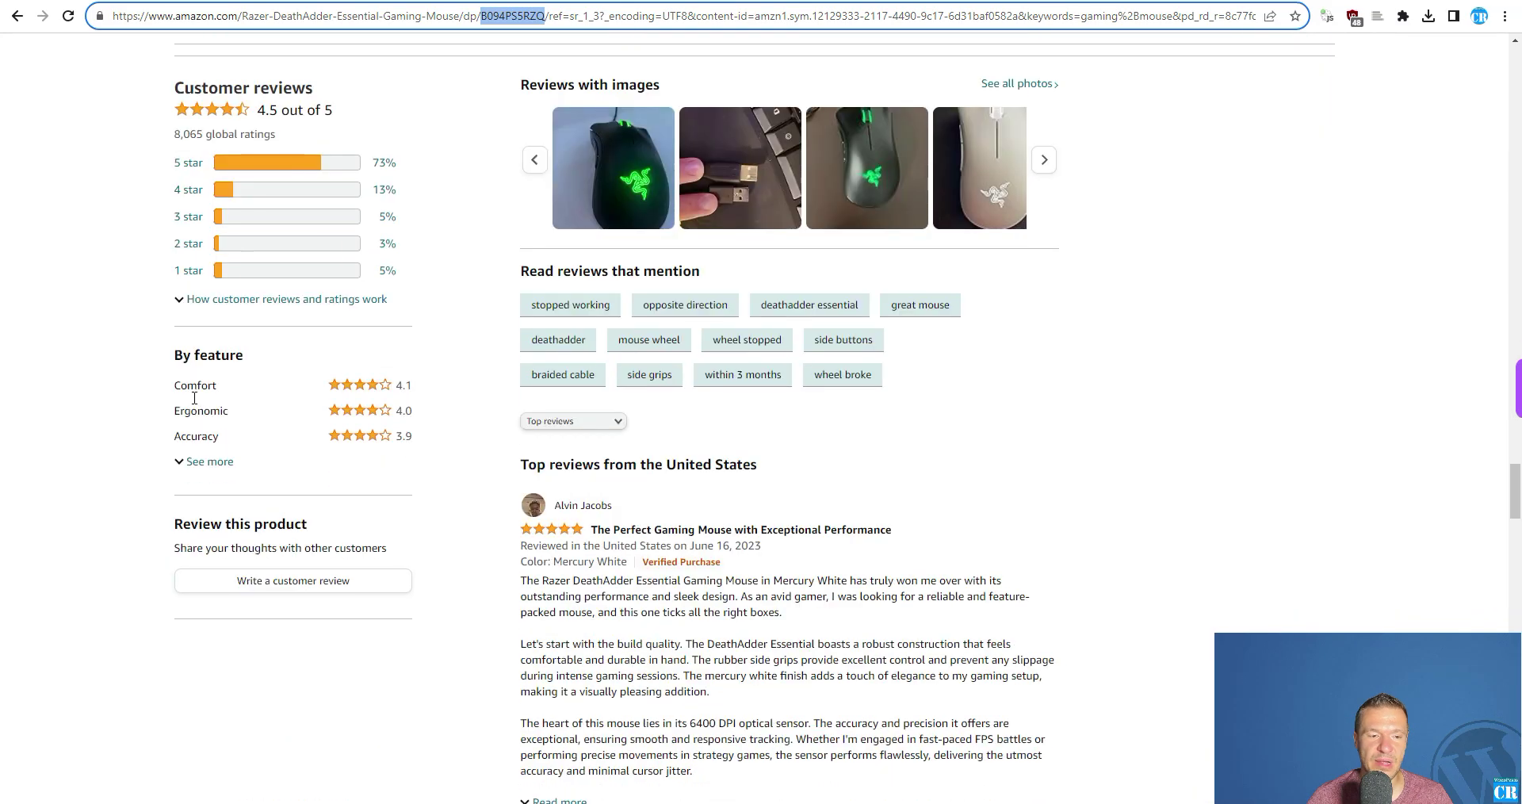
pyautogui.scroll(-6, 903, 442)
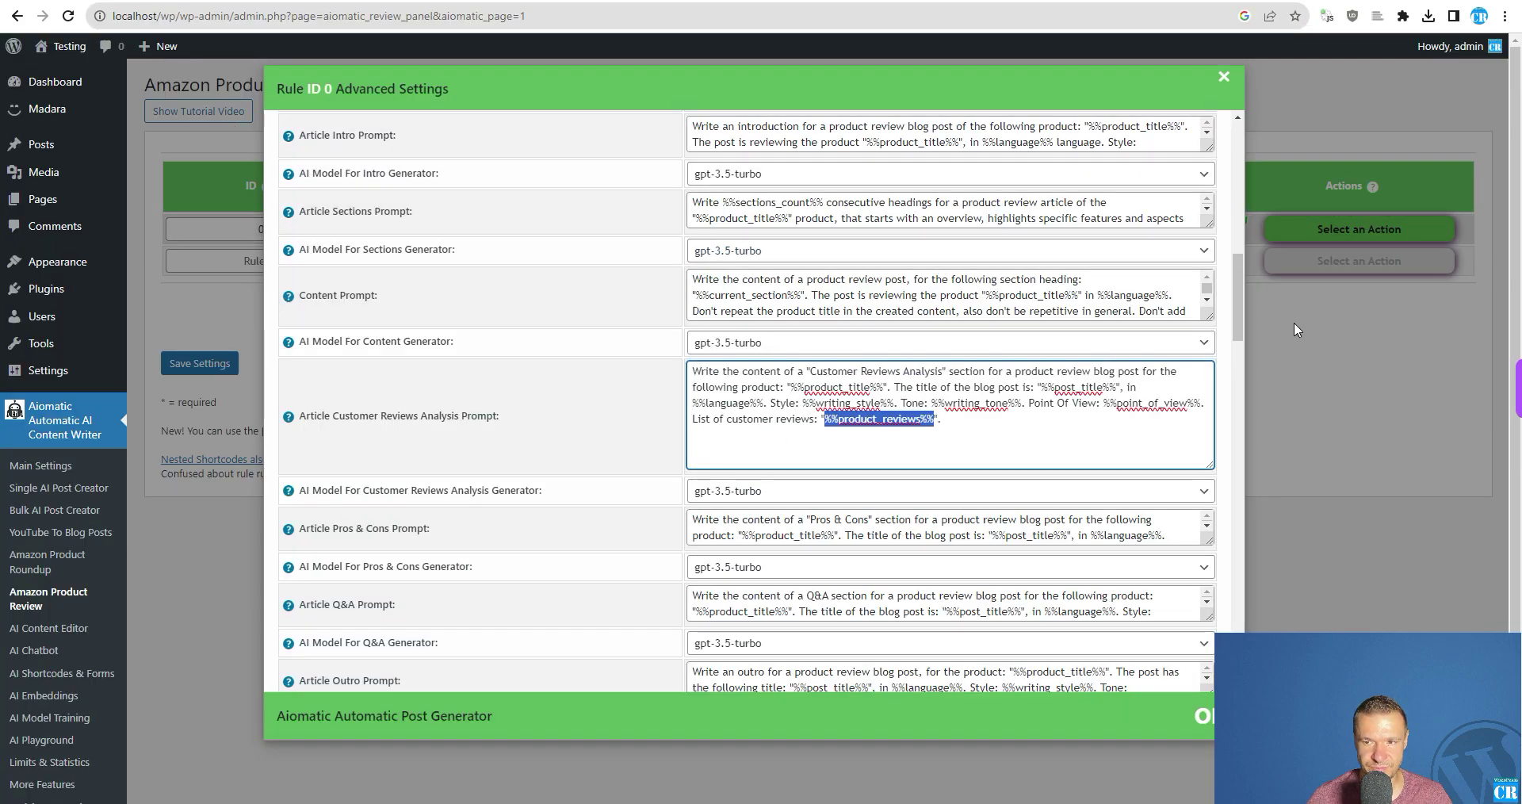
# - Examine the Pros & Cons prompt and model settings, and check the product information on the mouse's Amazon page
pyautogui.scroll(-3, 611, 428)
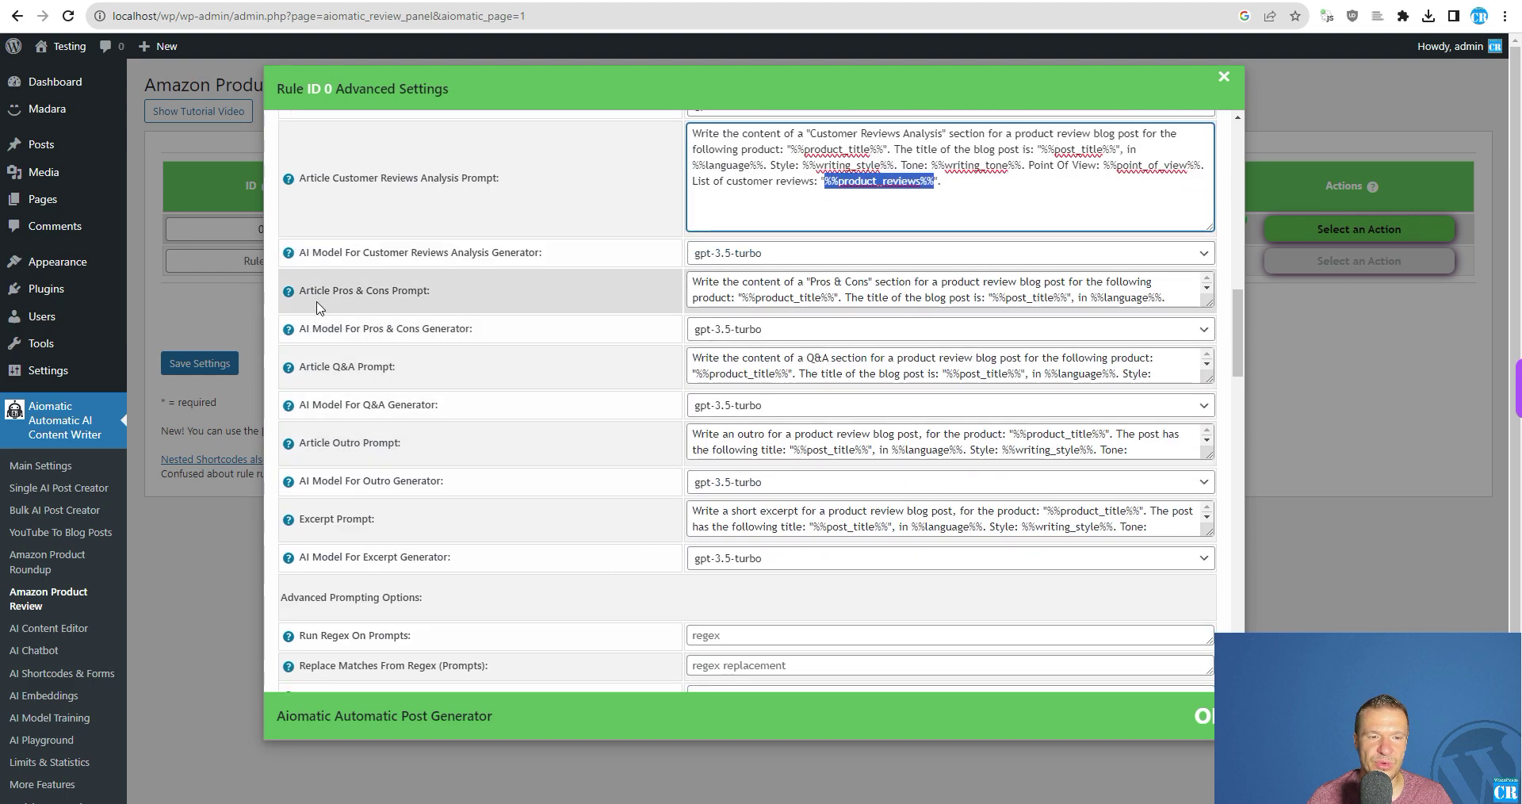
pyautogui.moveTo(340, 328); pyautogui.dragTo(439, 331)
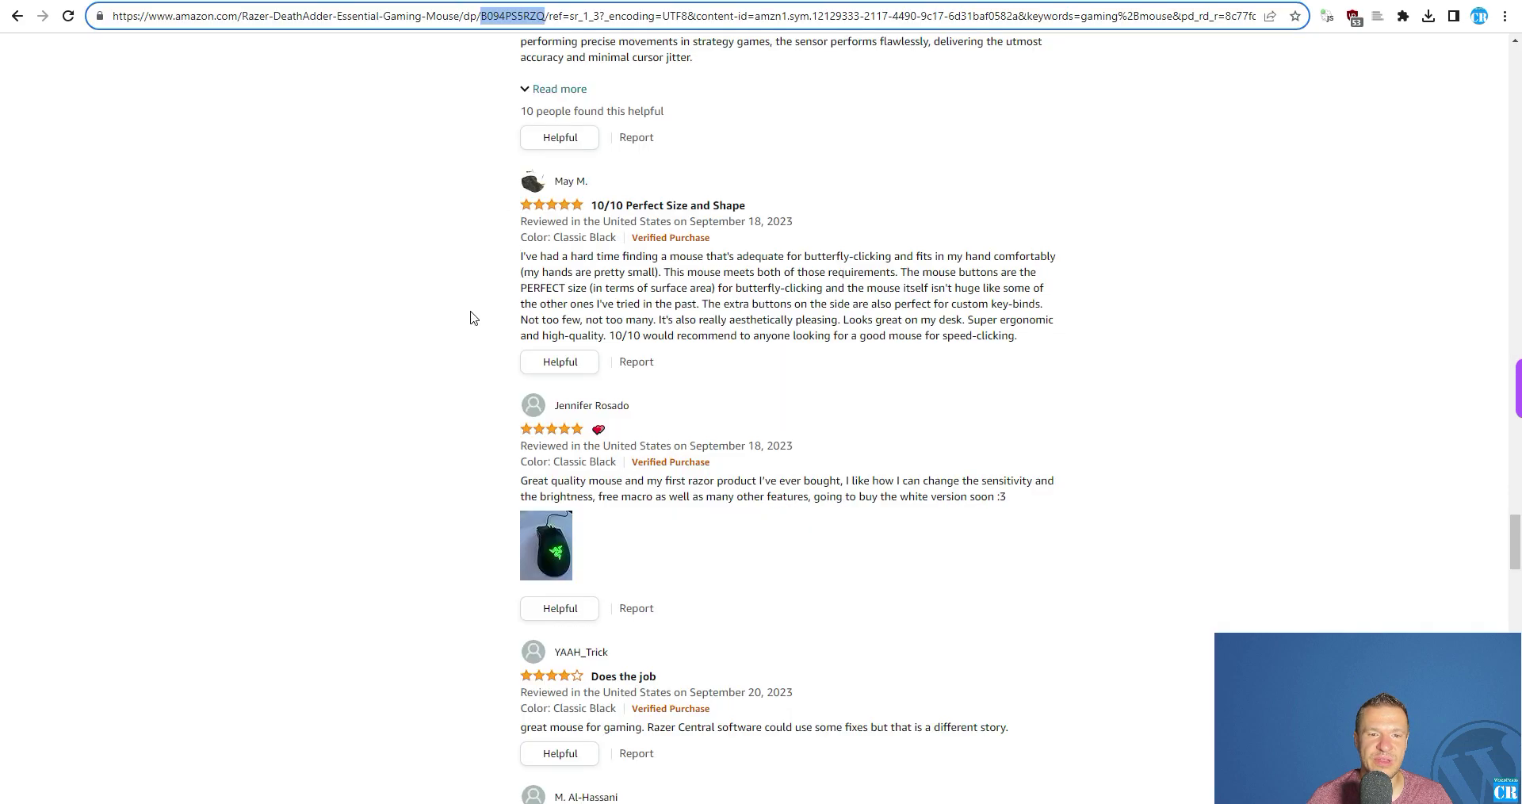
pyautogui.scroll(5, 632, 439)
pyautogui.scroll(15, 632, 440)
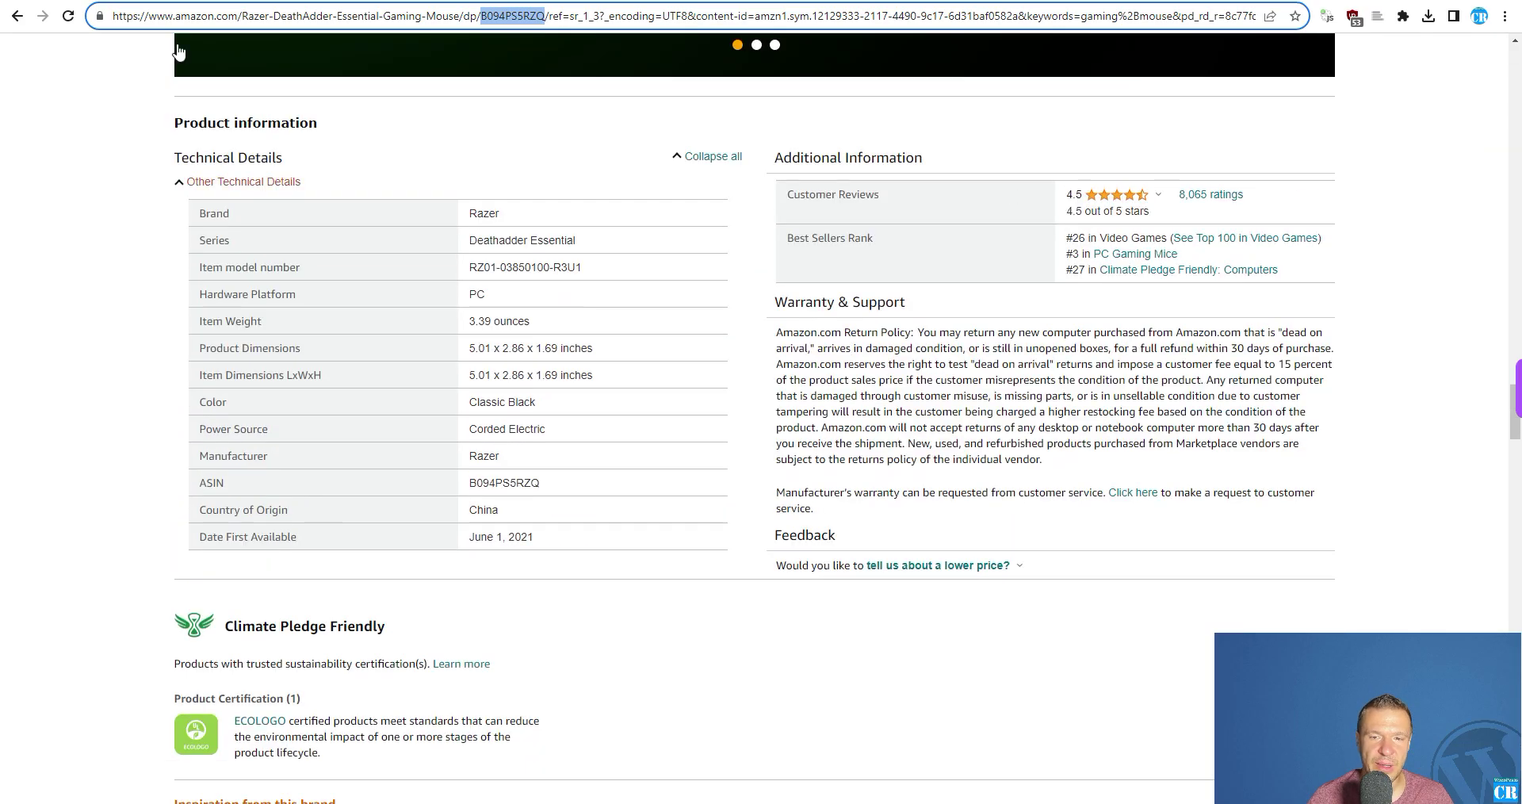
pyautogui.hotkey('alt', 'Tab')
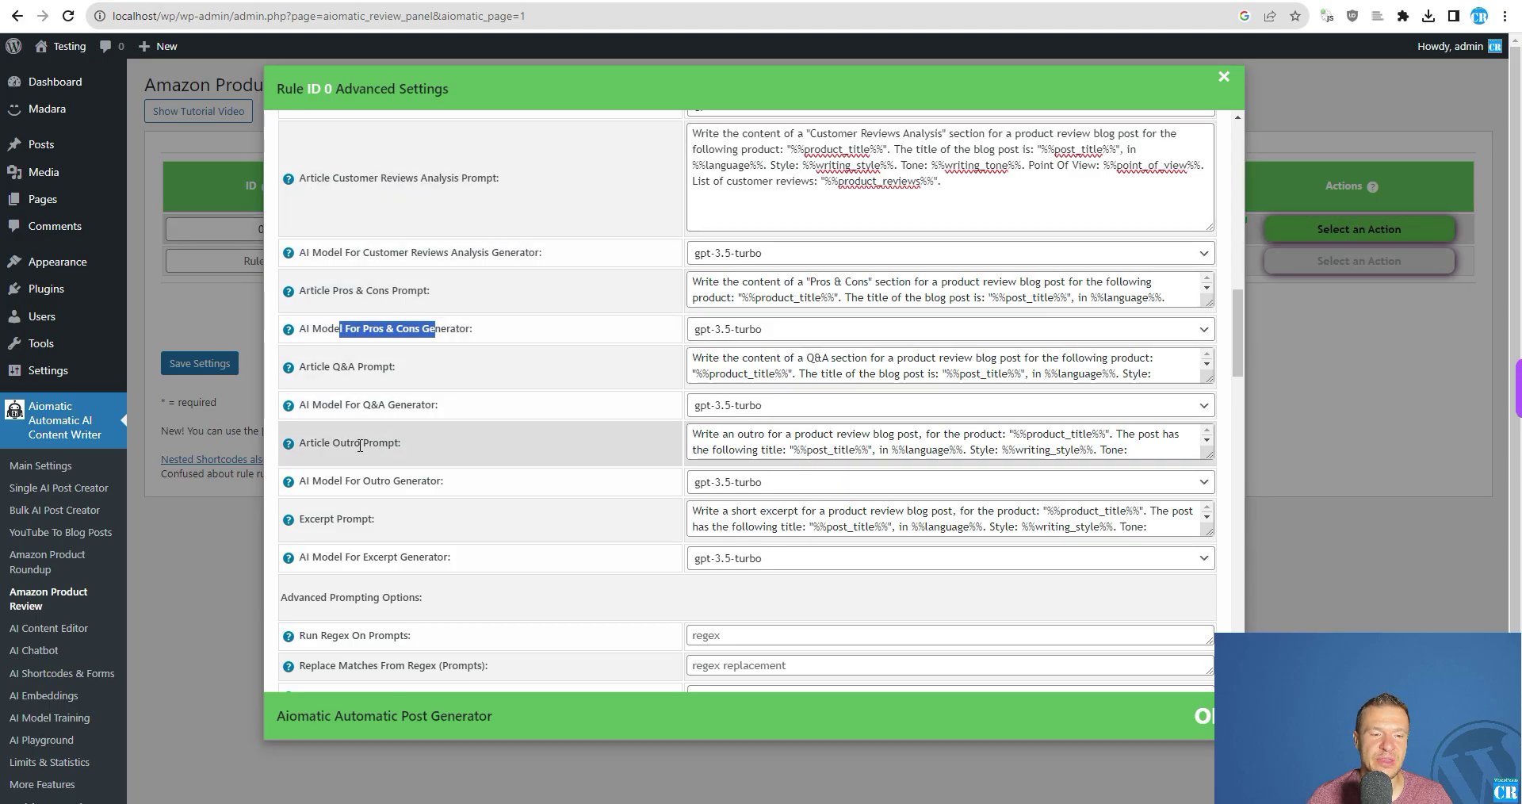
# - Close rule 0's advanced settings and save the Amazon Product Review rules
pyautogui.scroll(2, 397, 501)
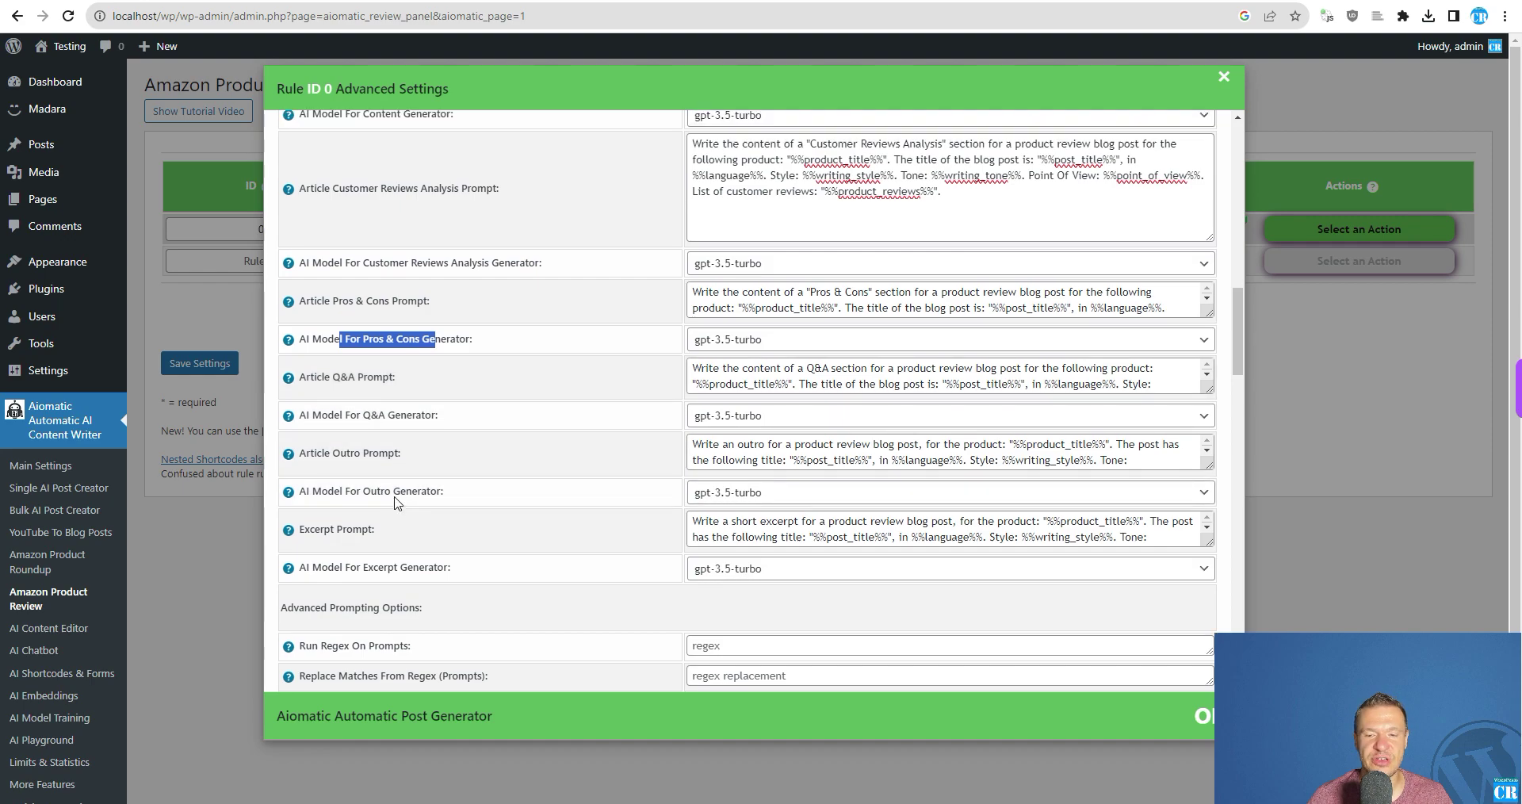
pyautogui.scroll(6, 396, 501)
pyautogui.click(1314, 410)
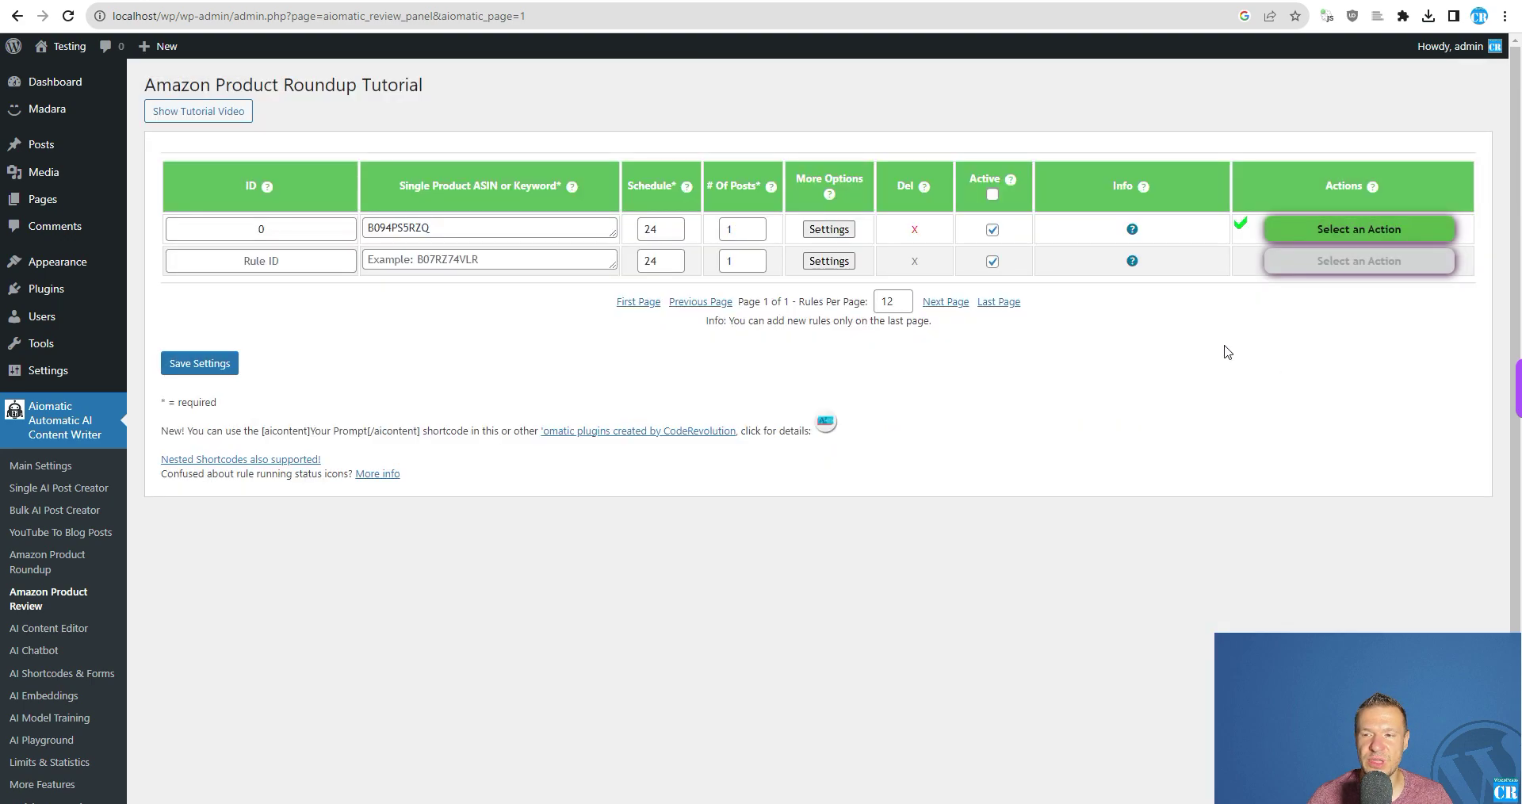
pyautogui.click(207, 365)
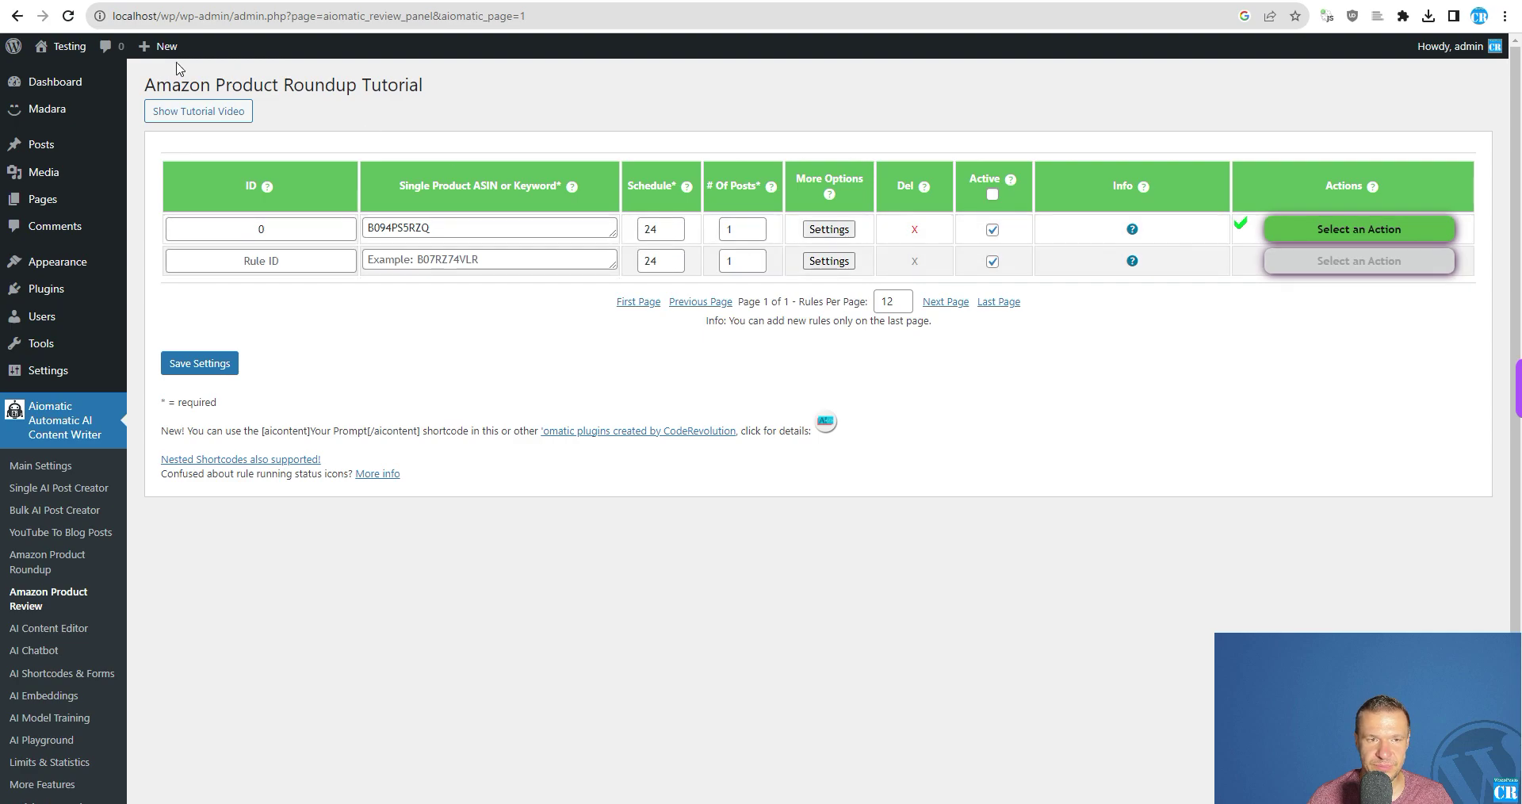
# - Visit the site's front page, open the generated Razer DeathAdder Essential review post and examine its introduction
pyautogui.moveTo(70, 46)
pyautogui.click(55, 74)
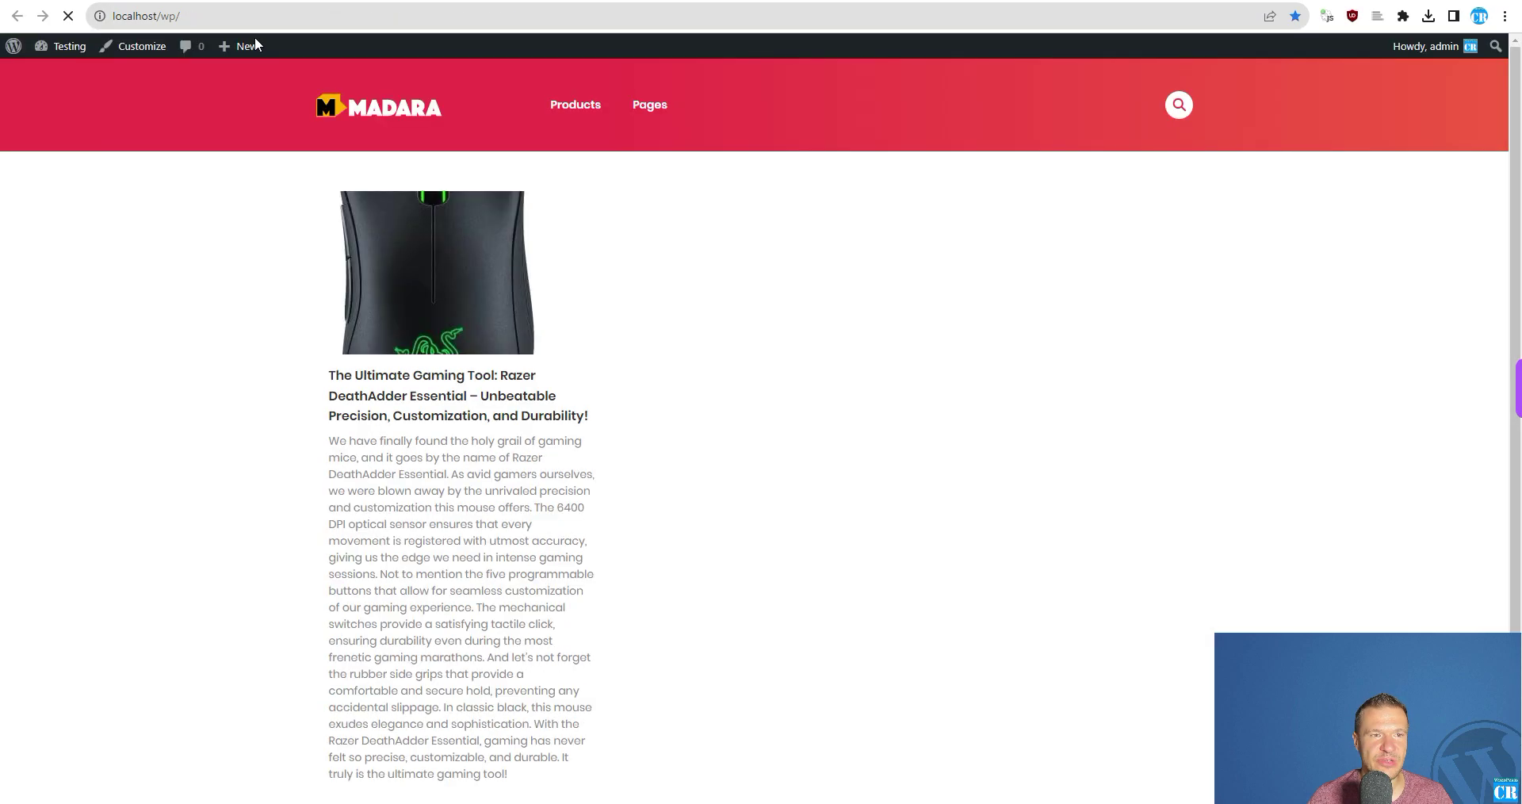
pyautogui.click(431, 289)
pyautogui.scroll(-5, 431, 287)
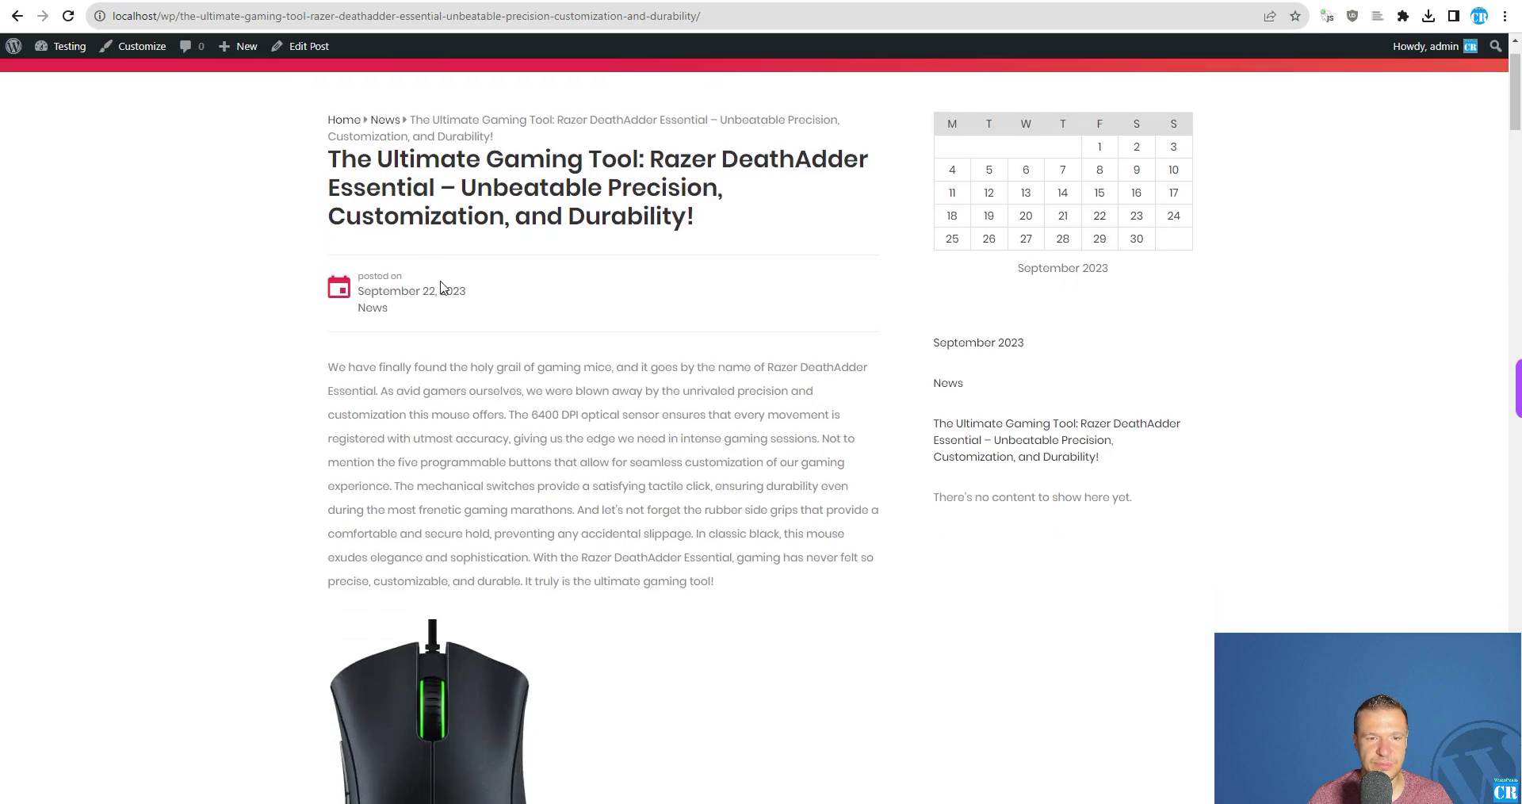
pyautogui.scroll(2, 473, 267)
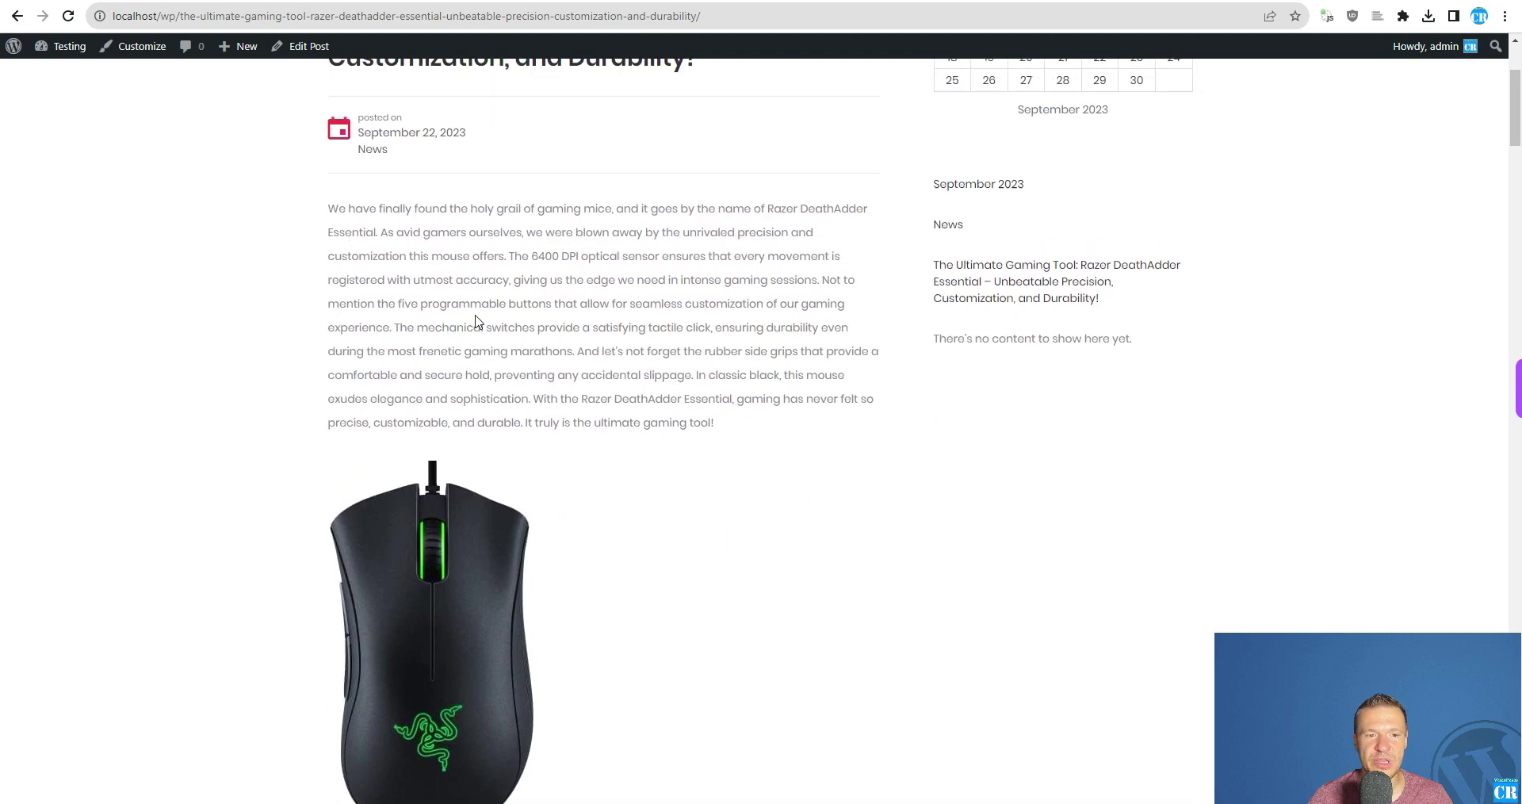
pyautogui.scroll(-8, 476, 320)
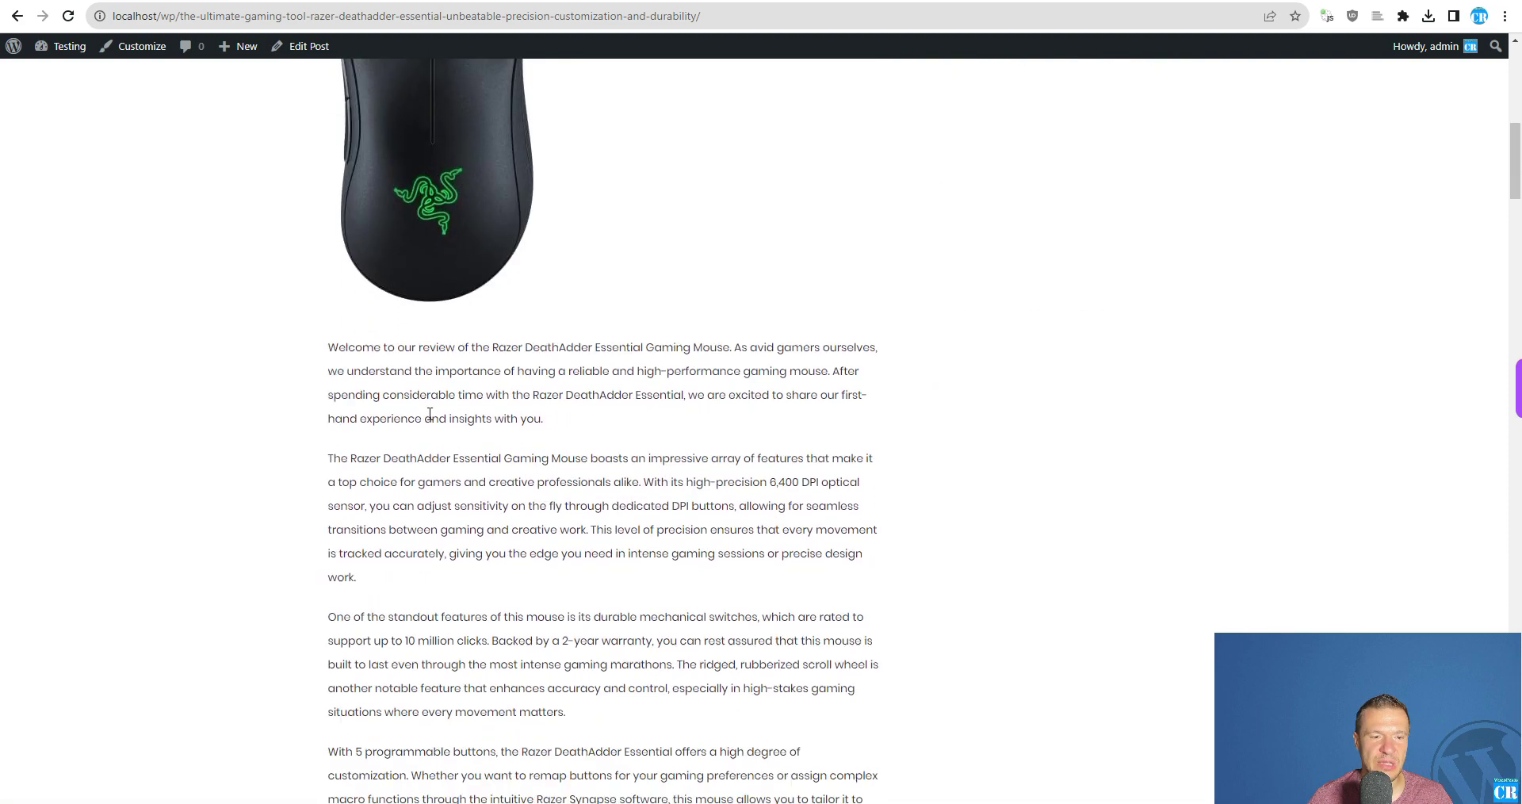
# - Examine the review post's headed content sections, product images and closing call to action
pyautogui.scroll(-9, 395, 218)
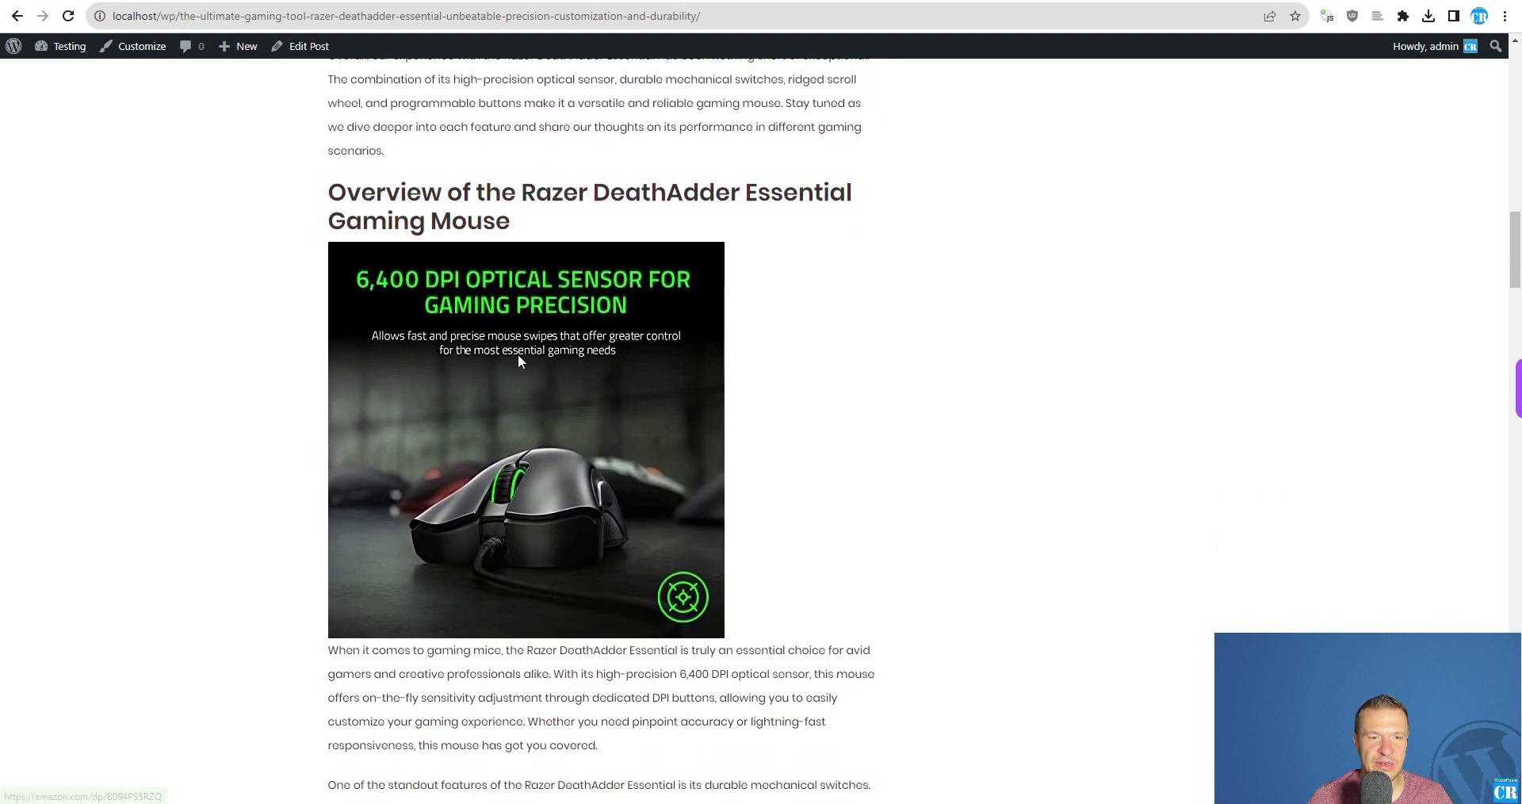
pyautogui.scroll(-10, 402, 238)
pyautogui.scroll(-5, 373, 268)
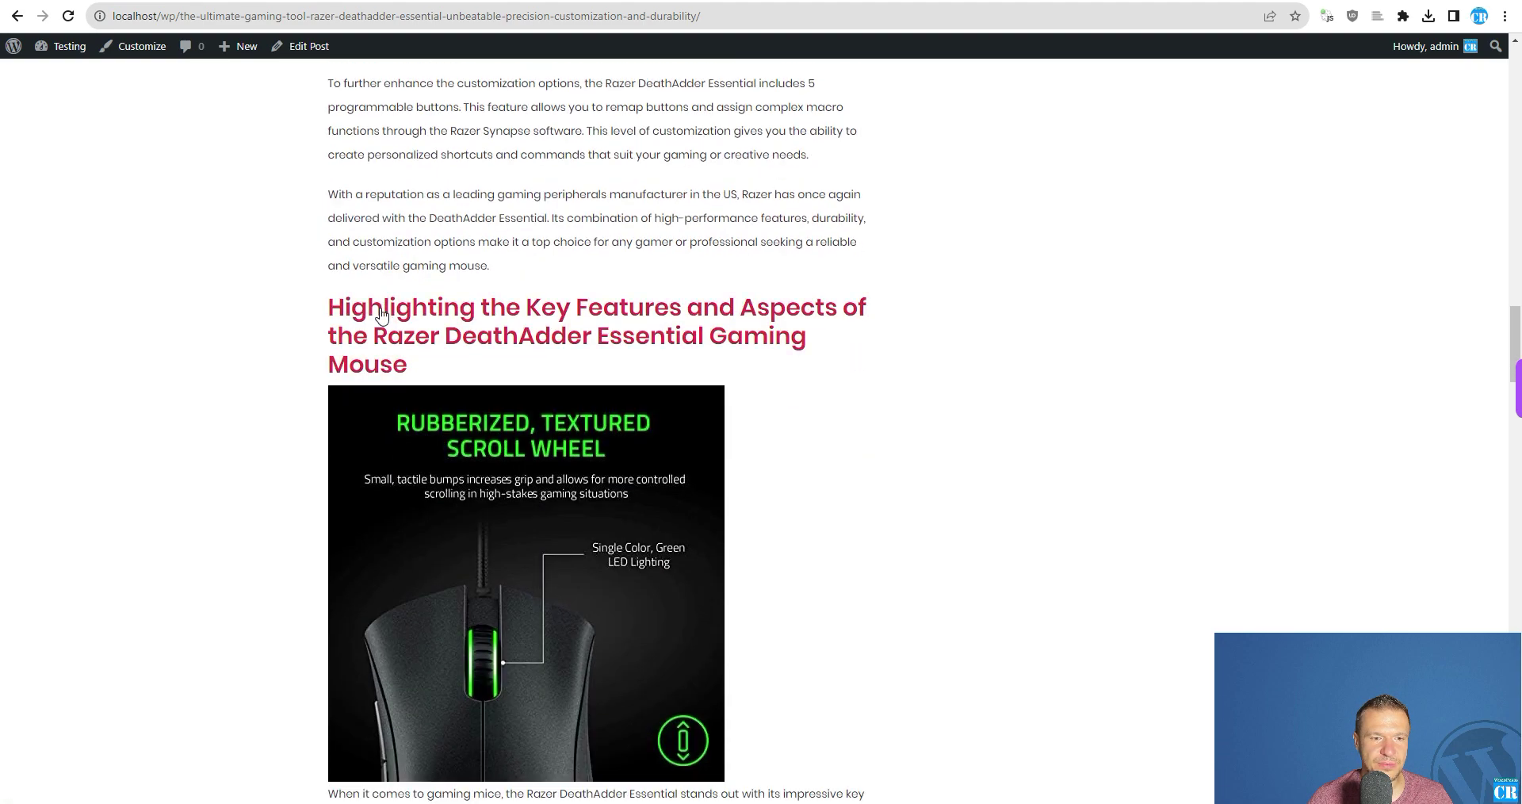
pyautogui.scroll(-8, 468, 252)
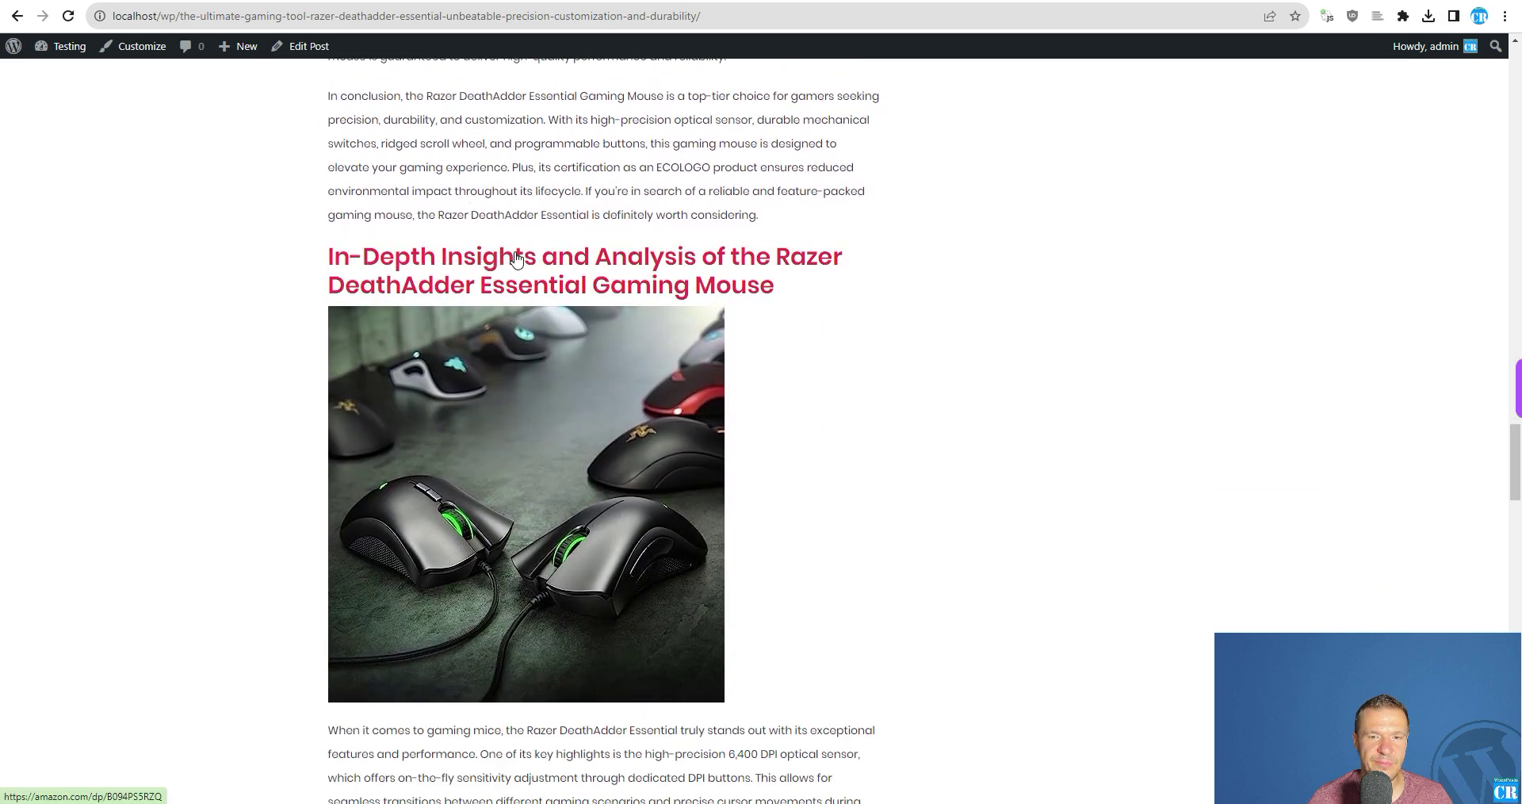
pyautogui.scroll(-13, 515, 258)
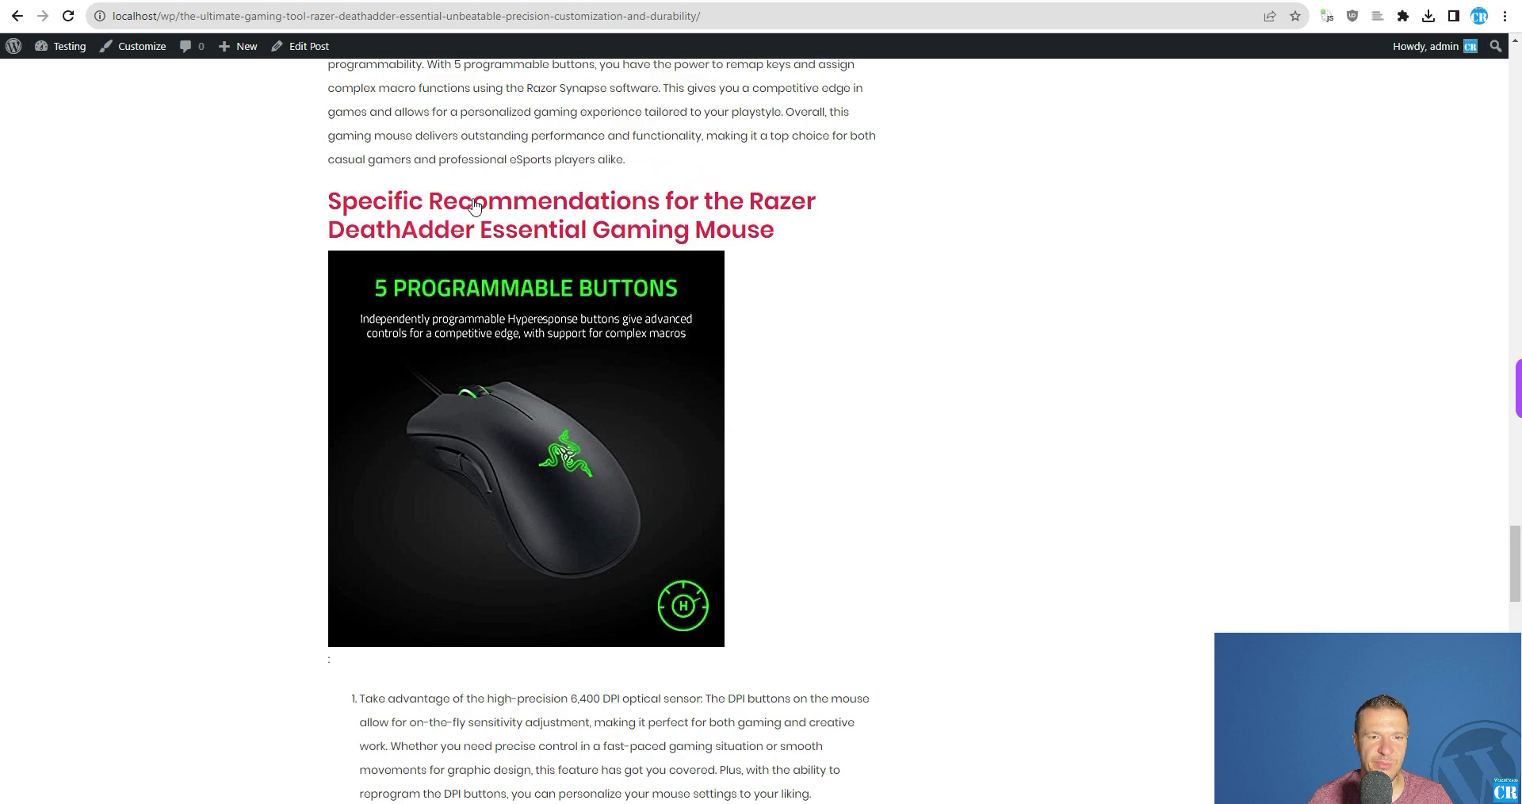
pyautogui.scroll(-15, 474, 206)
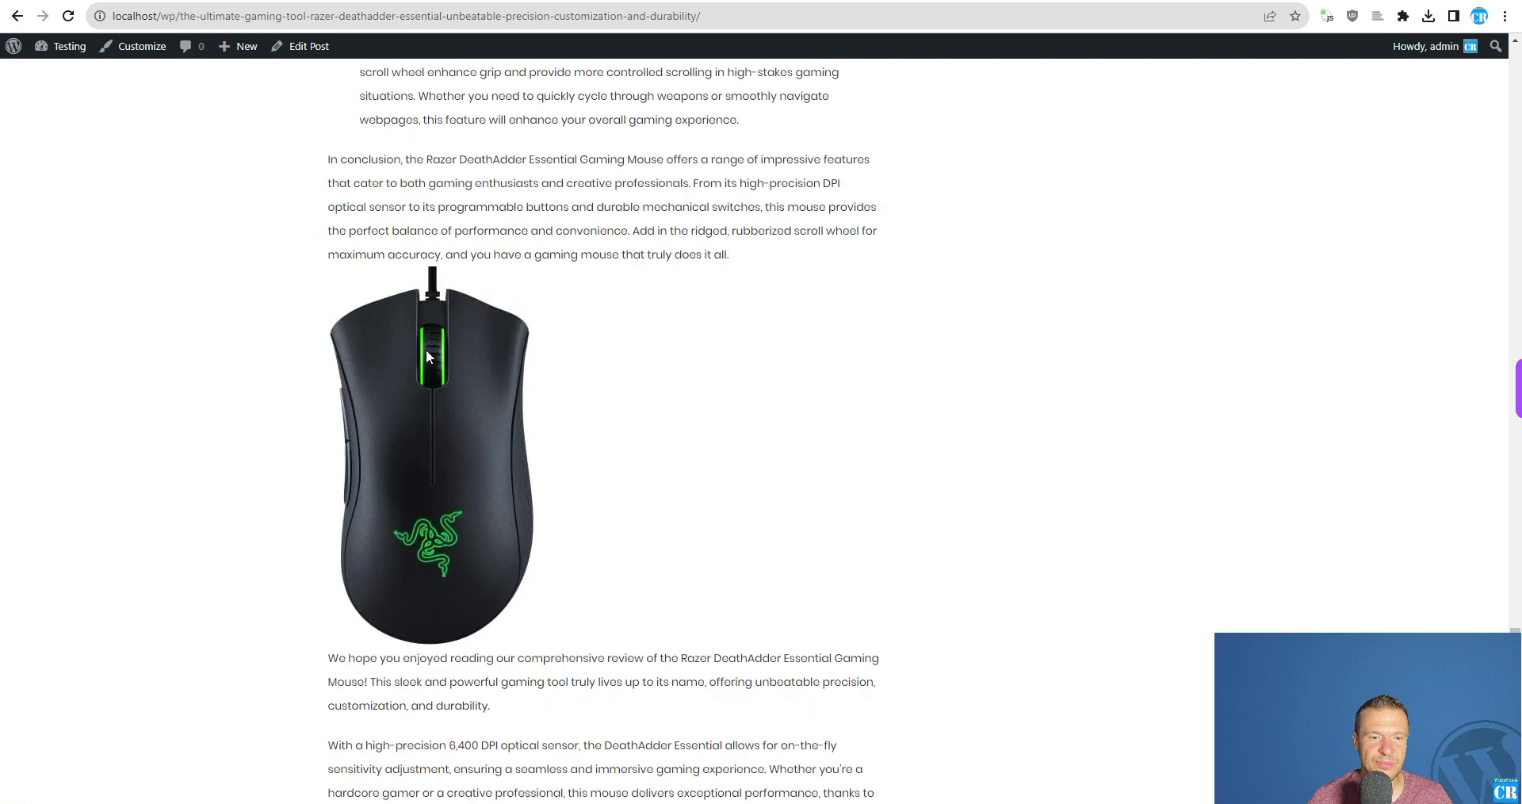
pyautogui.scroll(-11, 426, 349)
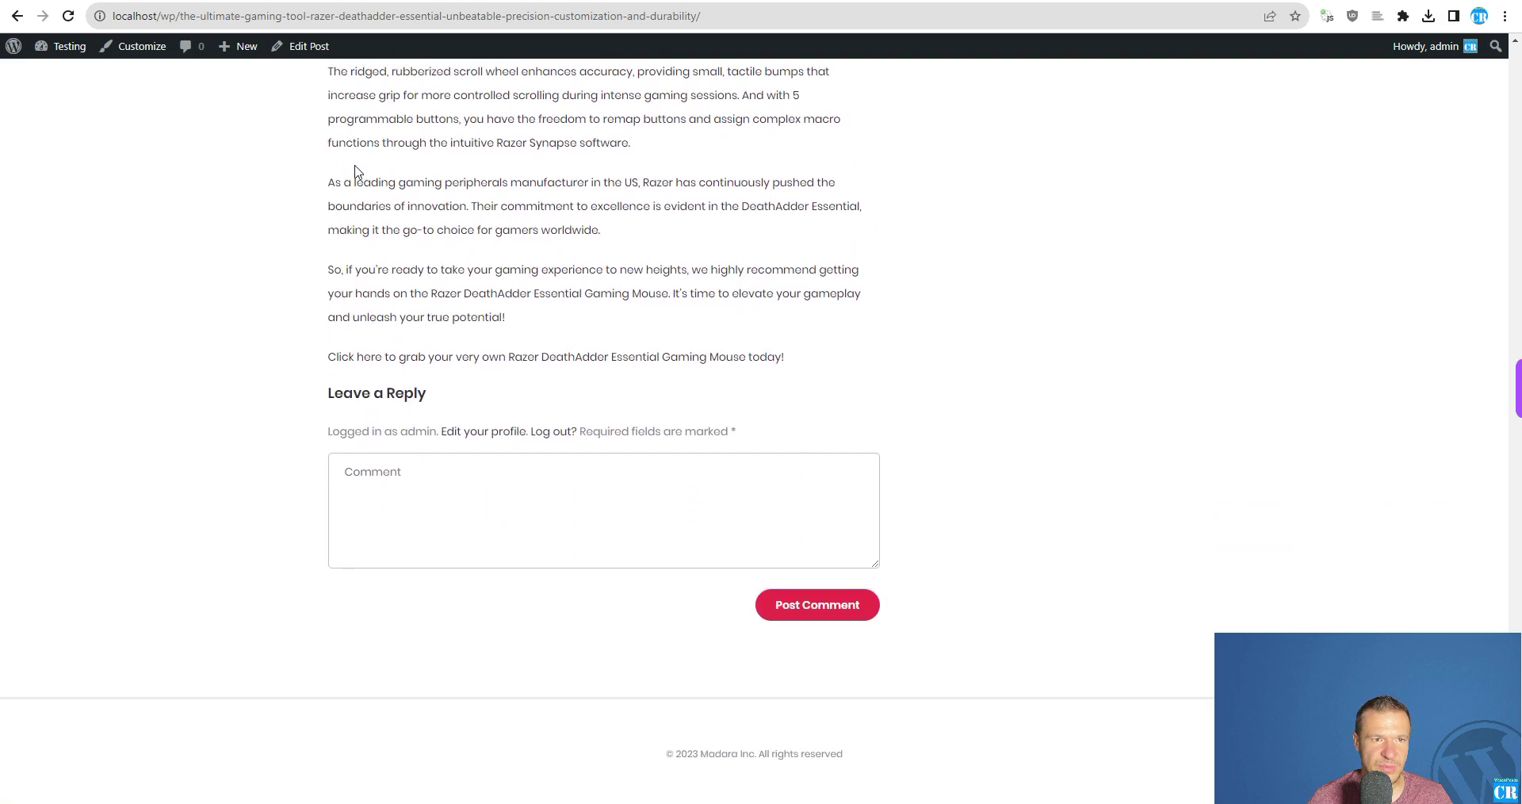
pyautogui.scroll(4, 355, 172)
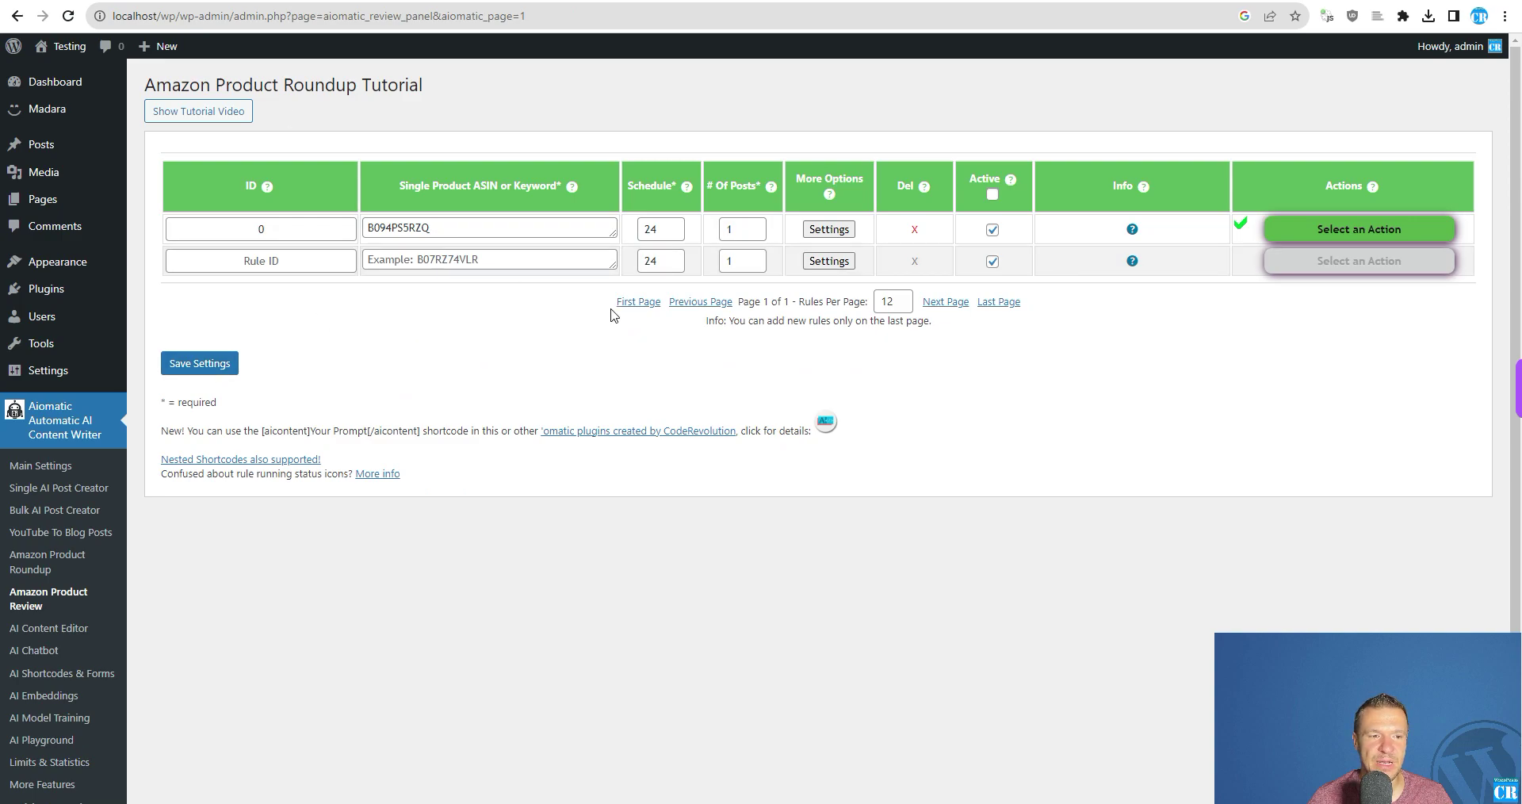
# - Reopen rule 0's advanced settings to check the enabled article sections, close them and save the rules
pyautogui.click(829, 229)
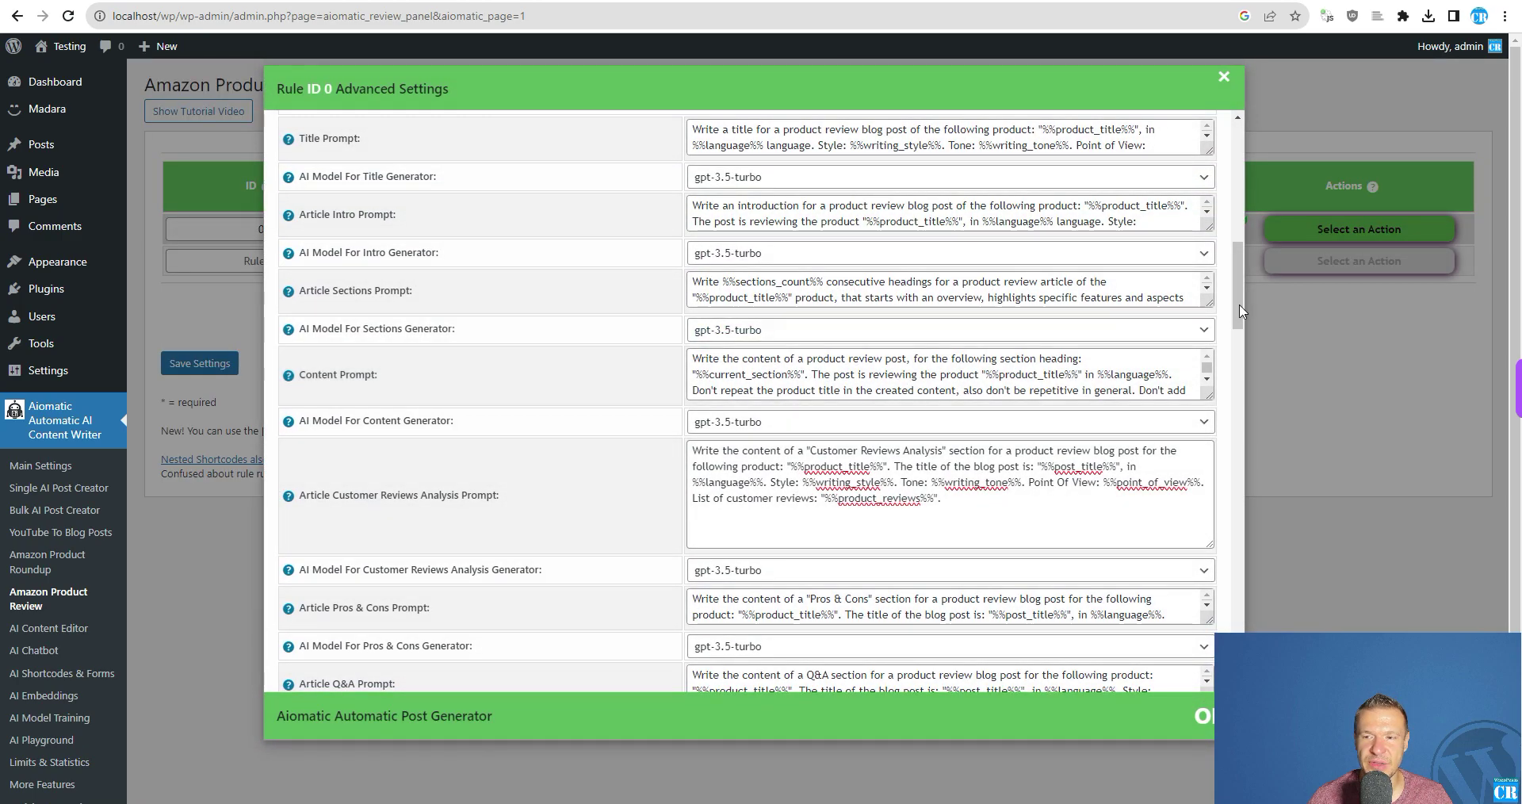
pyautogui.scroll(8, 1185, 380)
pyautogui.scroll(-3, 680, 370)
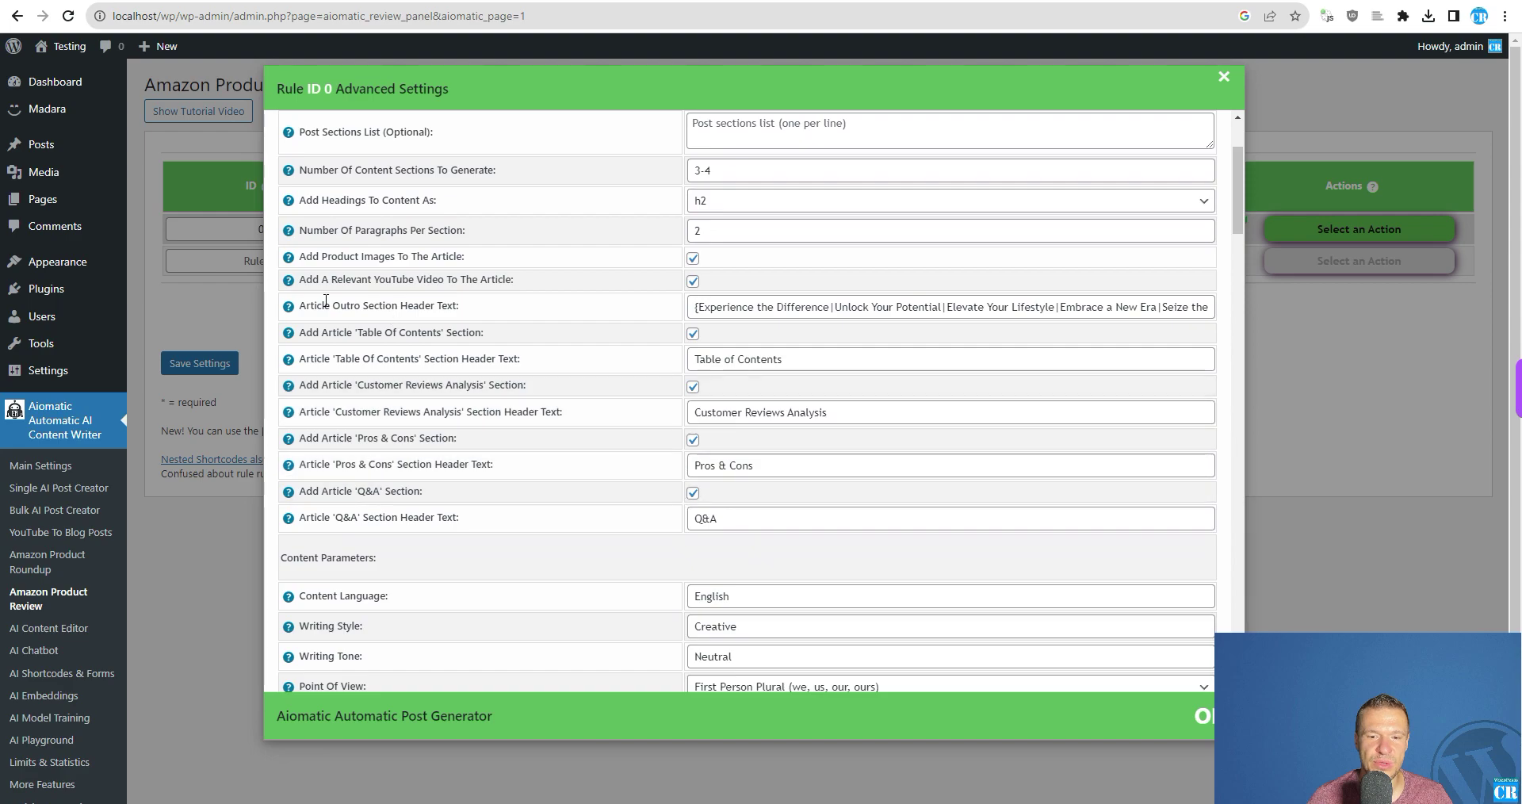
pyautogui.click(208, 365)
pyautogui.click(214, 367)
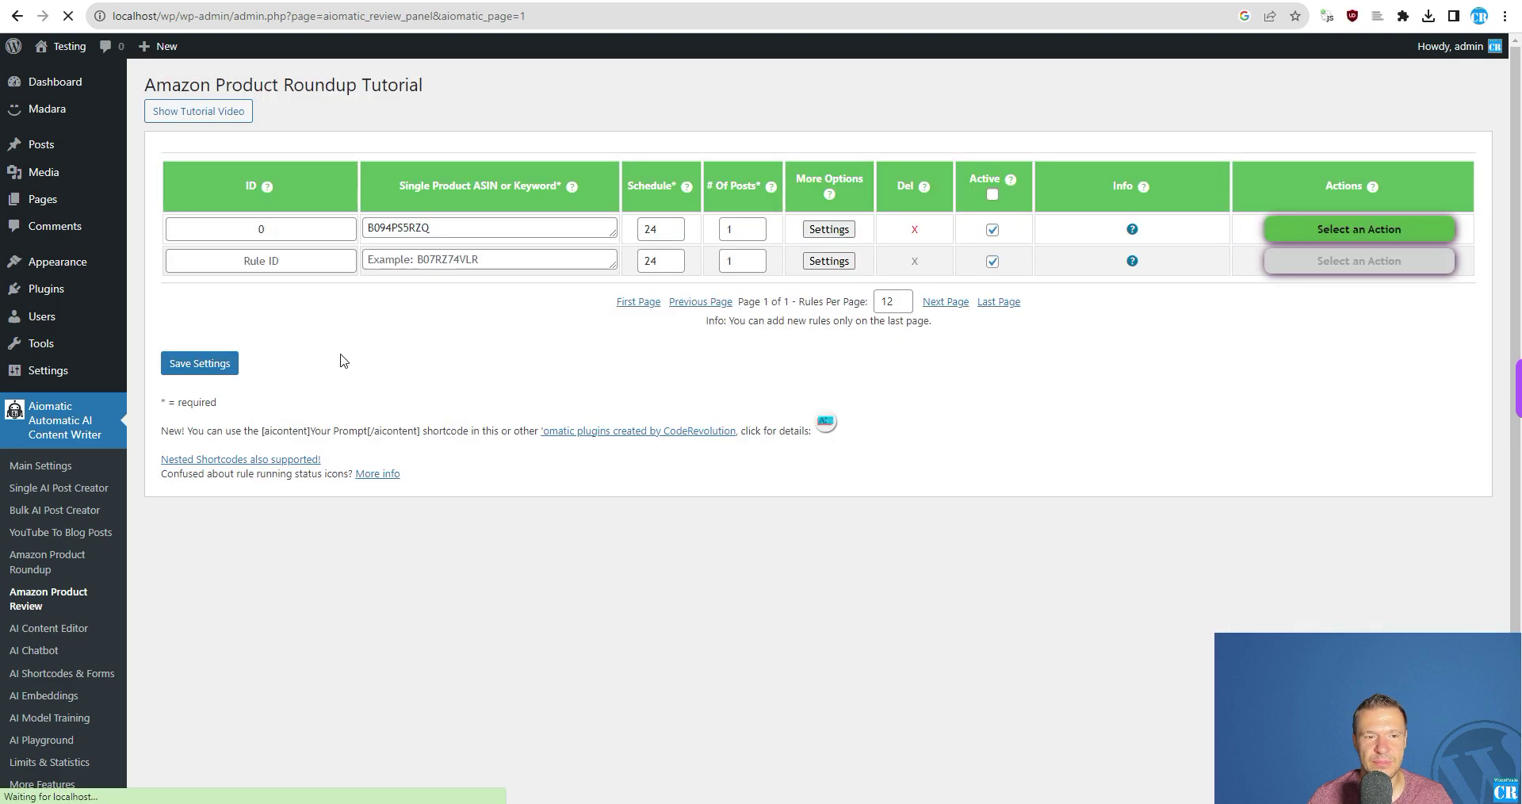
# - Switch to the Amazon product page of the Razer mouse and go back to Amazon's home page
pyautogui.click(702, 2)
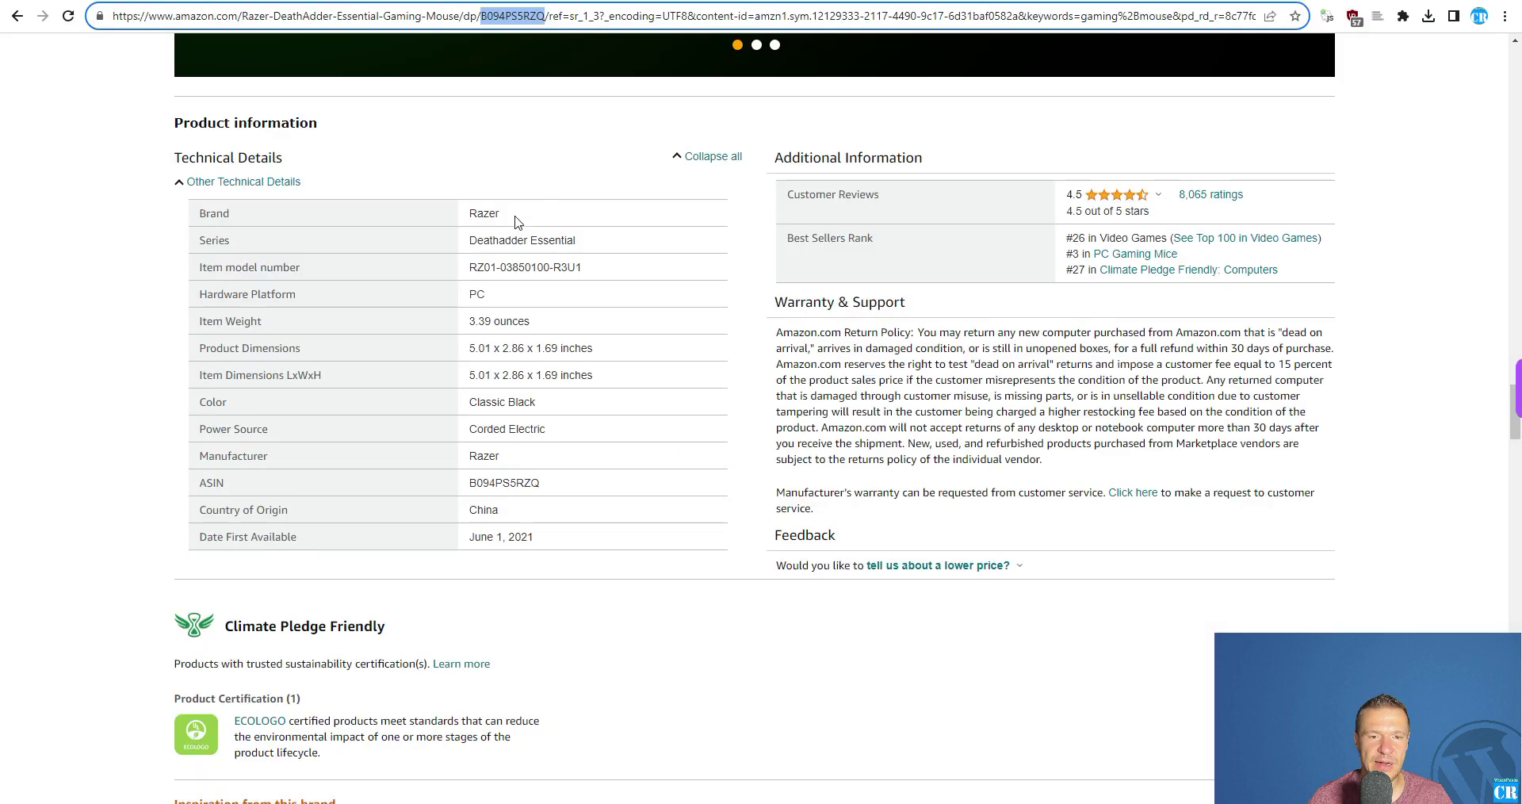
pyautogui.scroll(4, 760, 396)
pyautogui.moveTo(1501, 403)
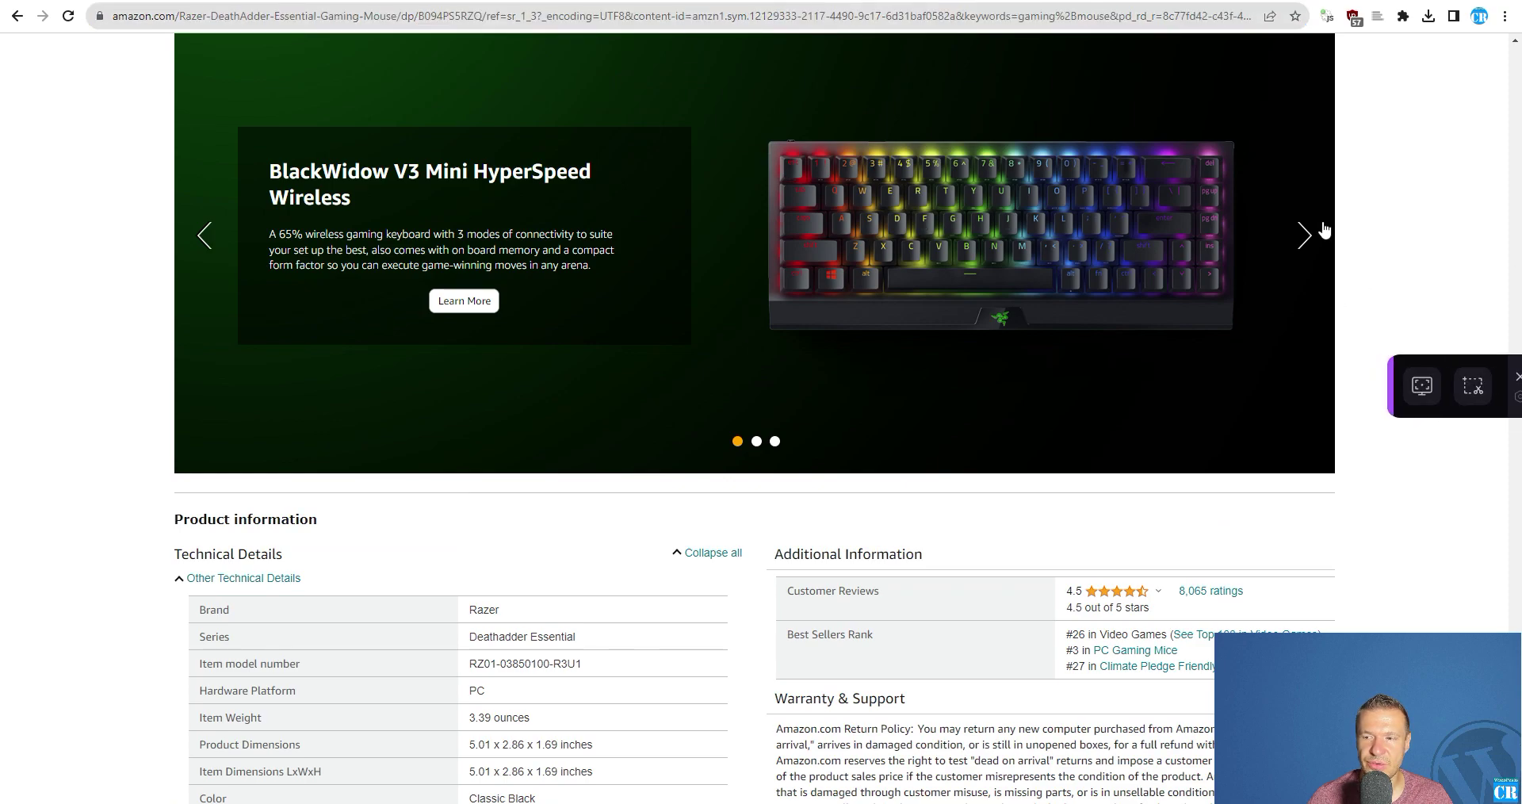
pyautogui.scroll(4, 1298, 321)
pyautogui.scroll(15, 1298, 321)
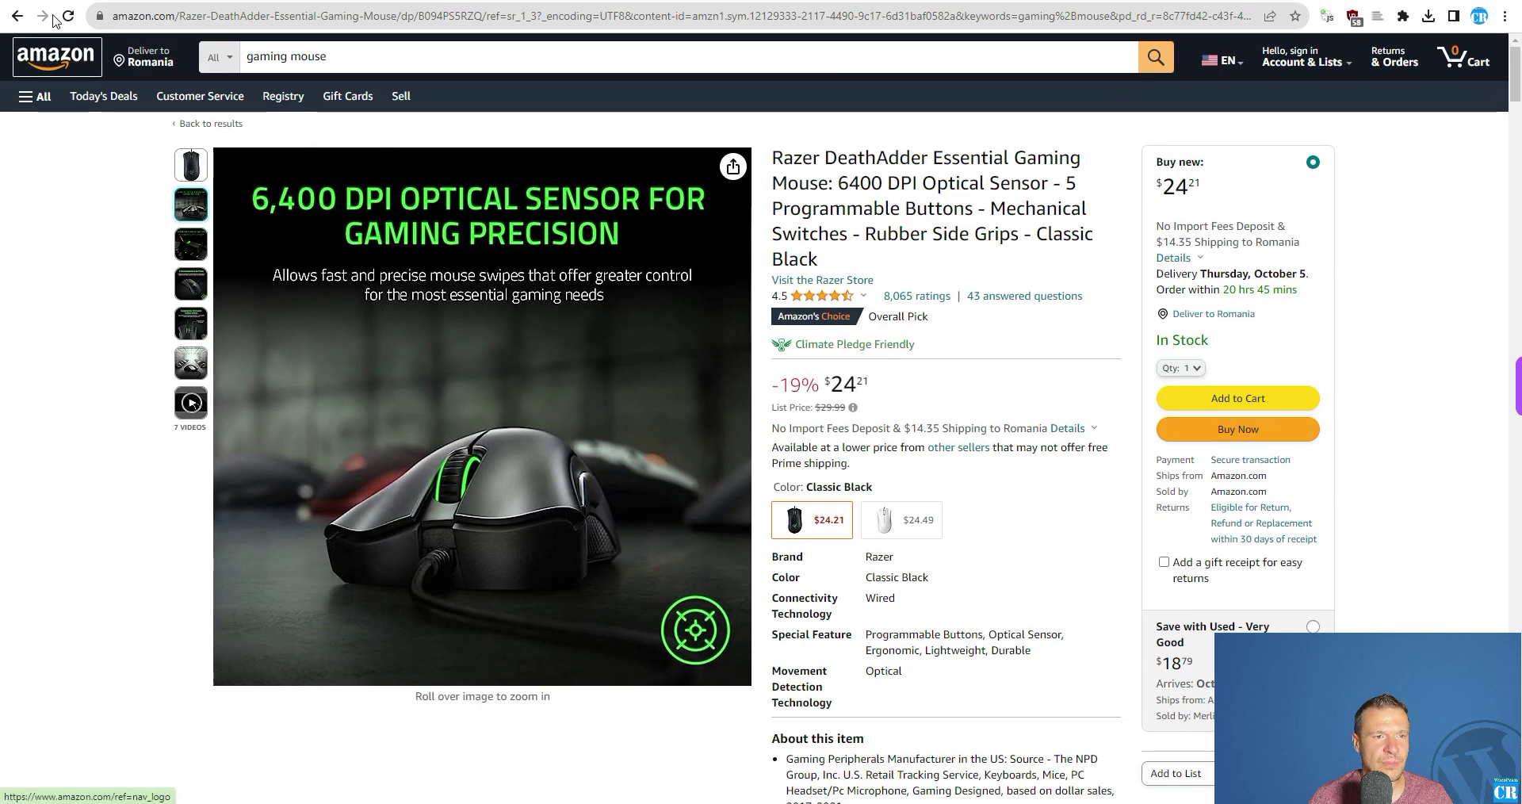
pyautogui.click(16, 16)
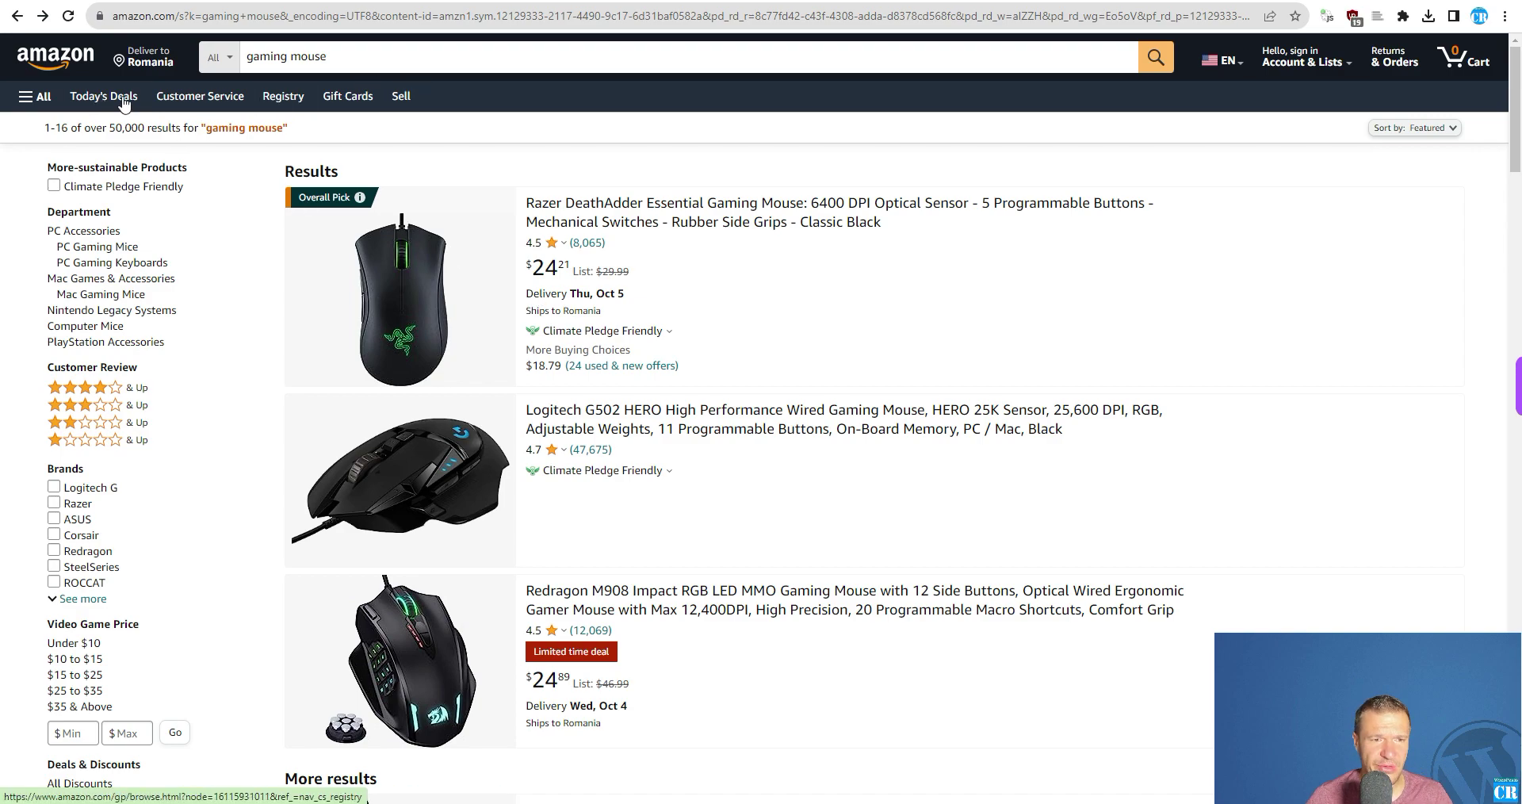
pyautogui.click(16, 16)
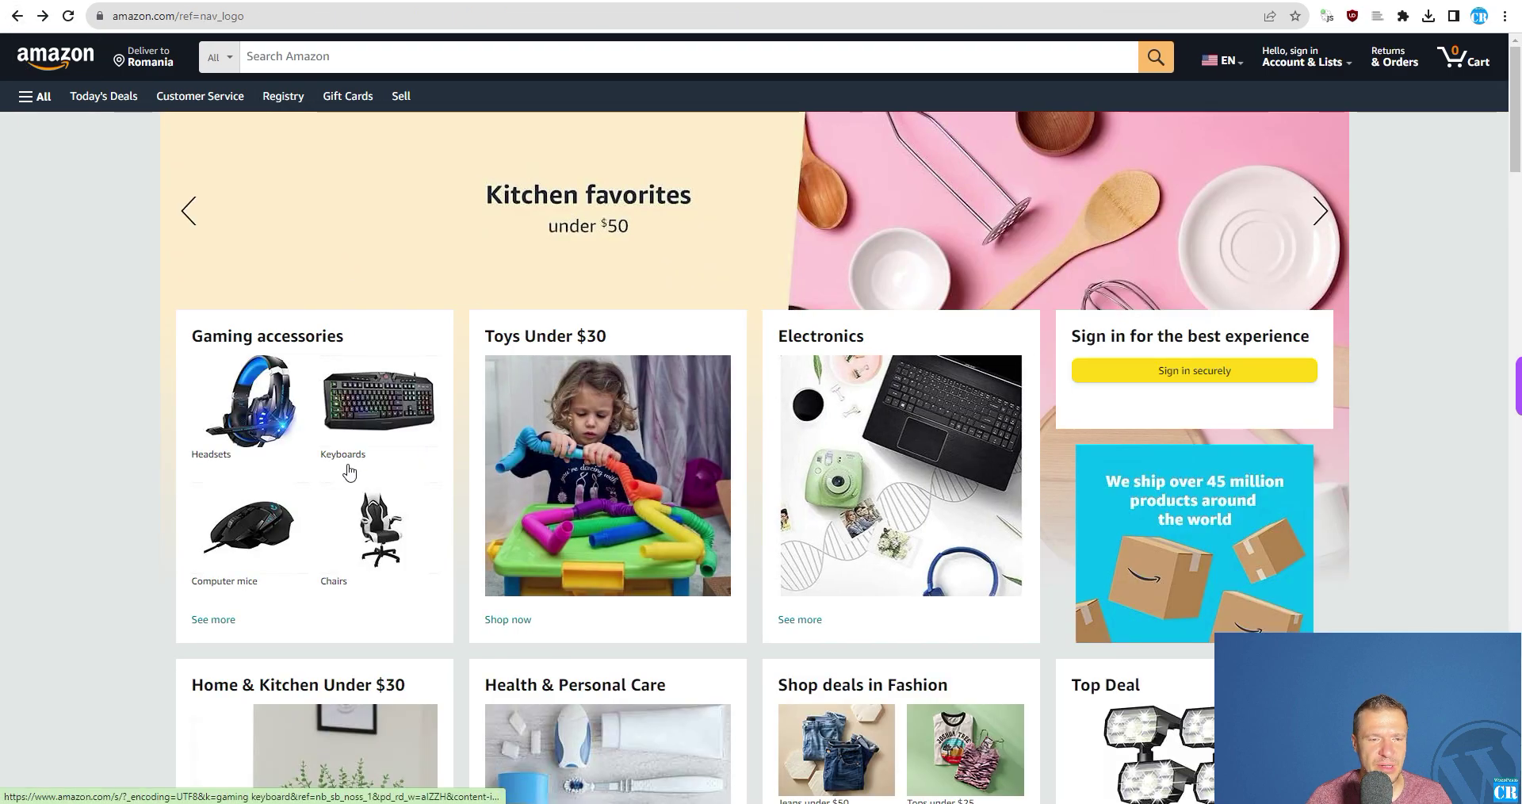
# - Browse Amazon's Electronics category and open the Apple AirTag product page
pyautogui.scroll(-1, 397, 436)
pyautogui.scroll(-3, 900, 218)
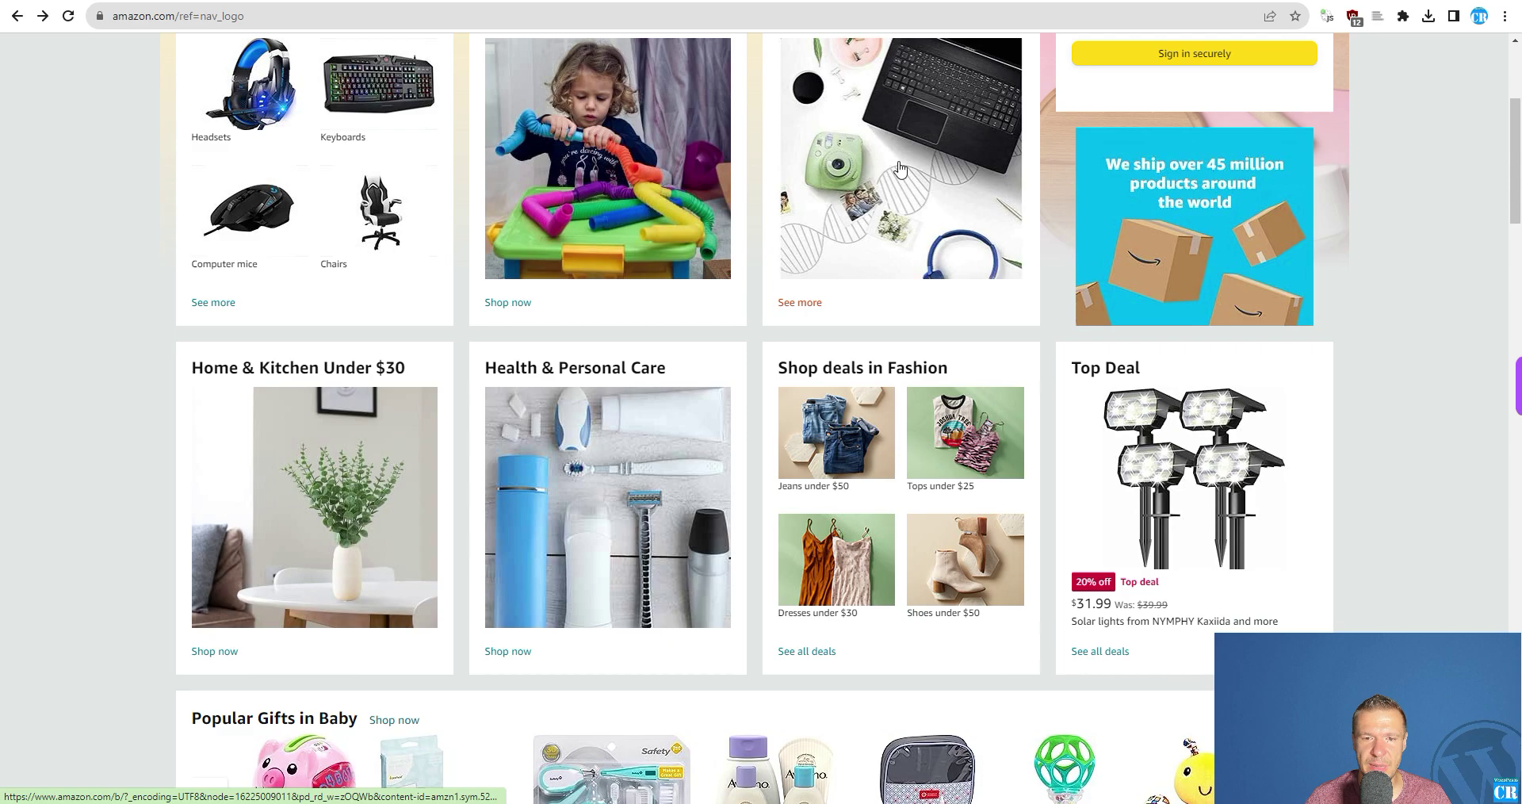
pyautogui.click(883, 207)
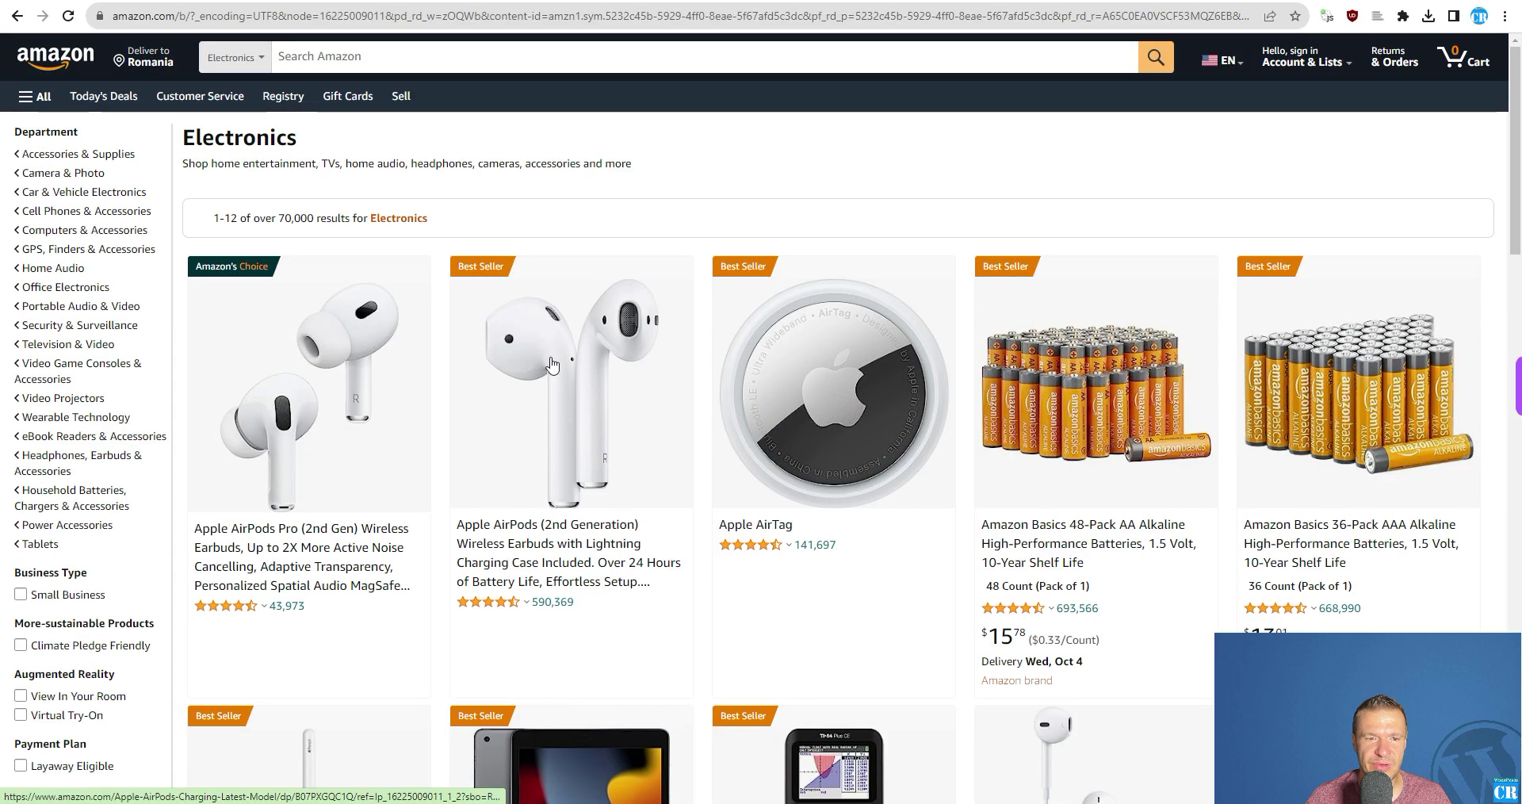
pyautogui.scroll(-4, 638, 388)
pyautogui.scroll(4, 638, 389)
pyautogui.click(777, 528)
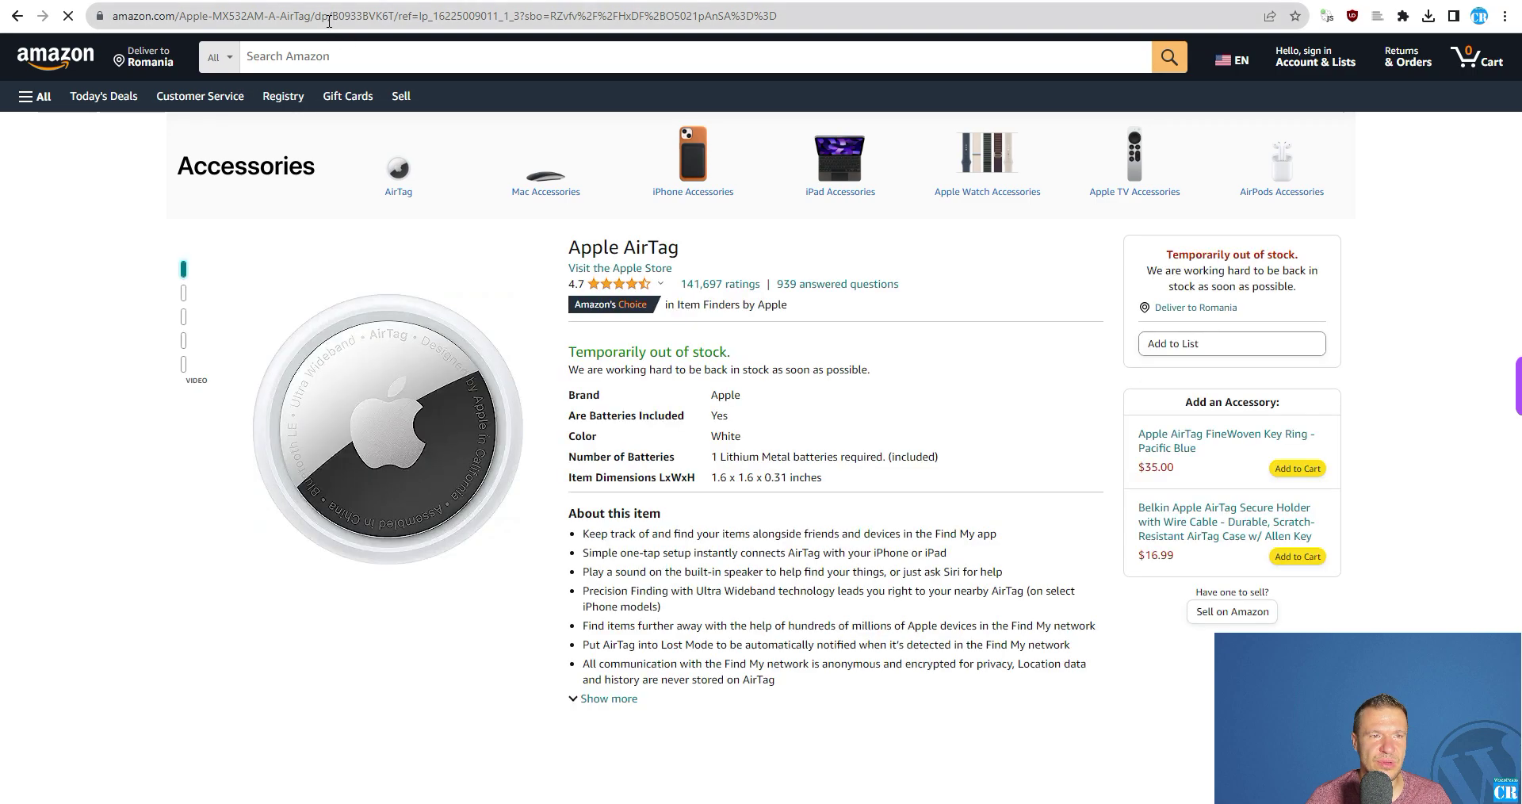
# - Copy the AirTag's ASIN B0933BVK6T from its page address and set it as rule 0's product in Aiomatic
pyautogui.doubleClick(360, 16)
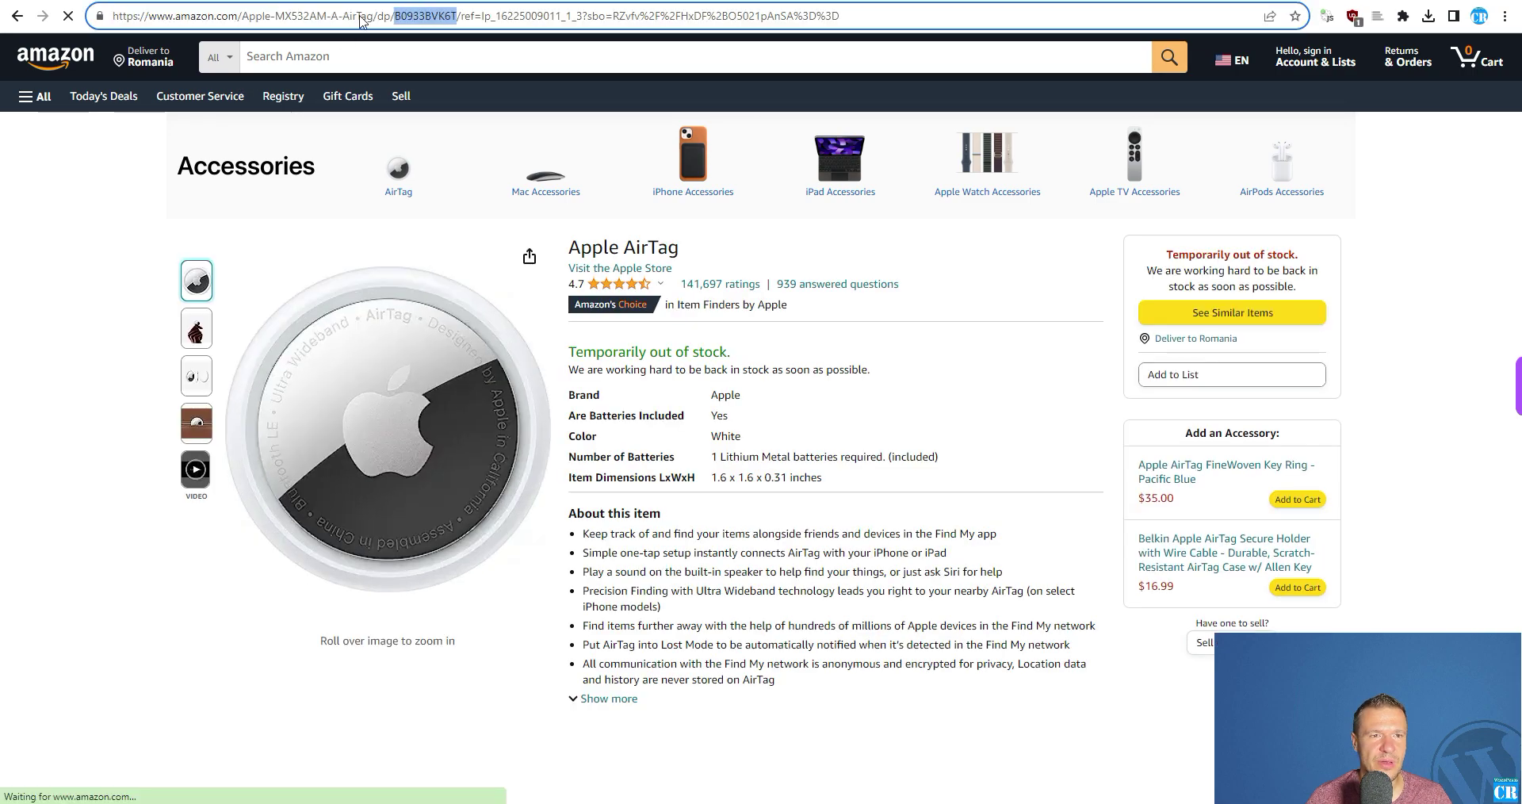
pyautogui.rightClick(432, 16)
pyautogui.click(480, 129)
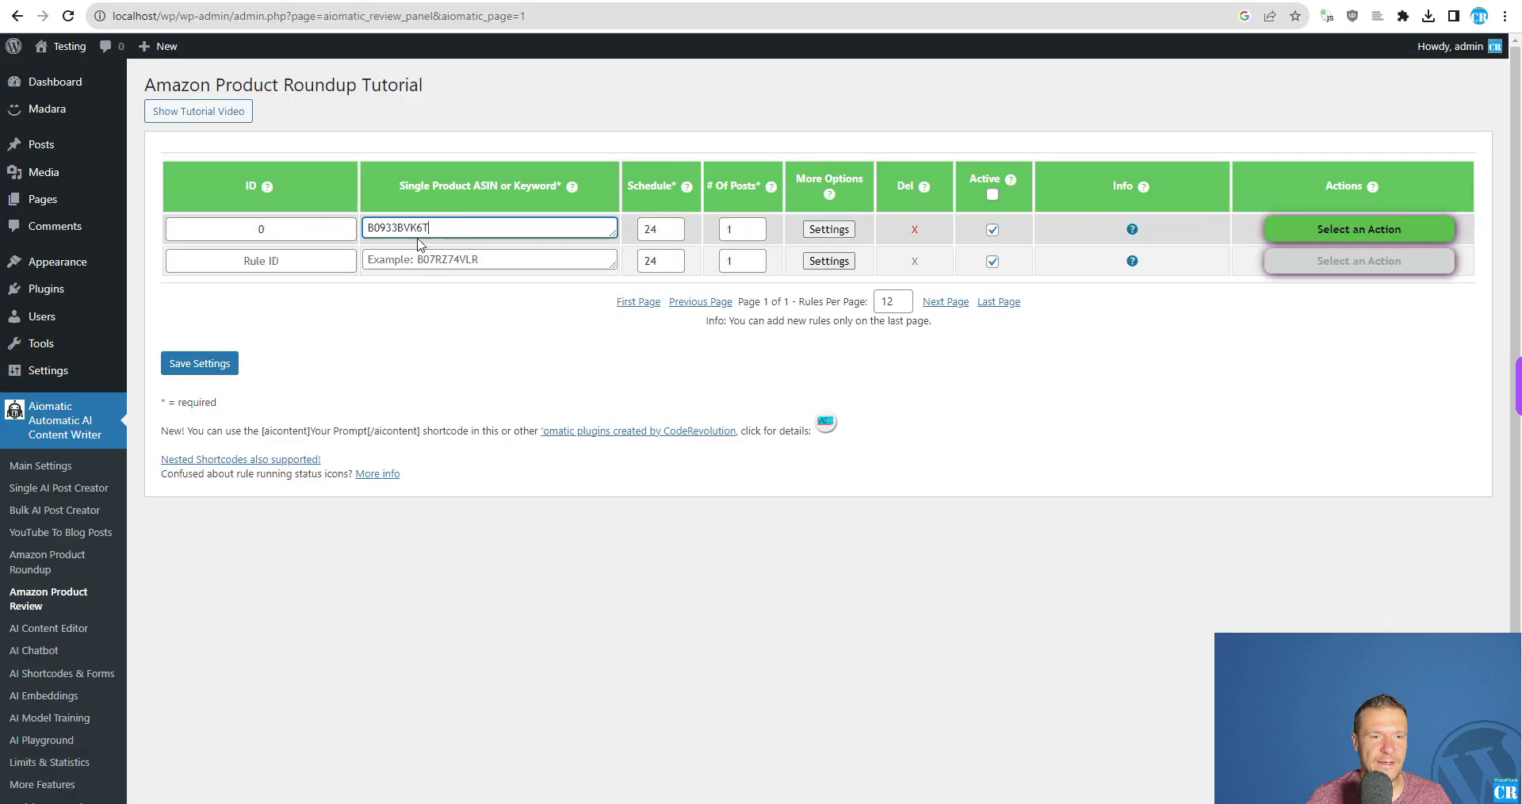
# - Save the Amazon Product Review rules and run rule 0 for the AirTag
pyautogui.click(200, 363)
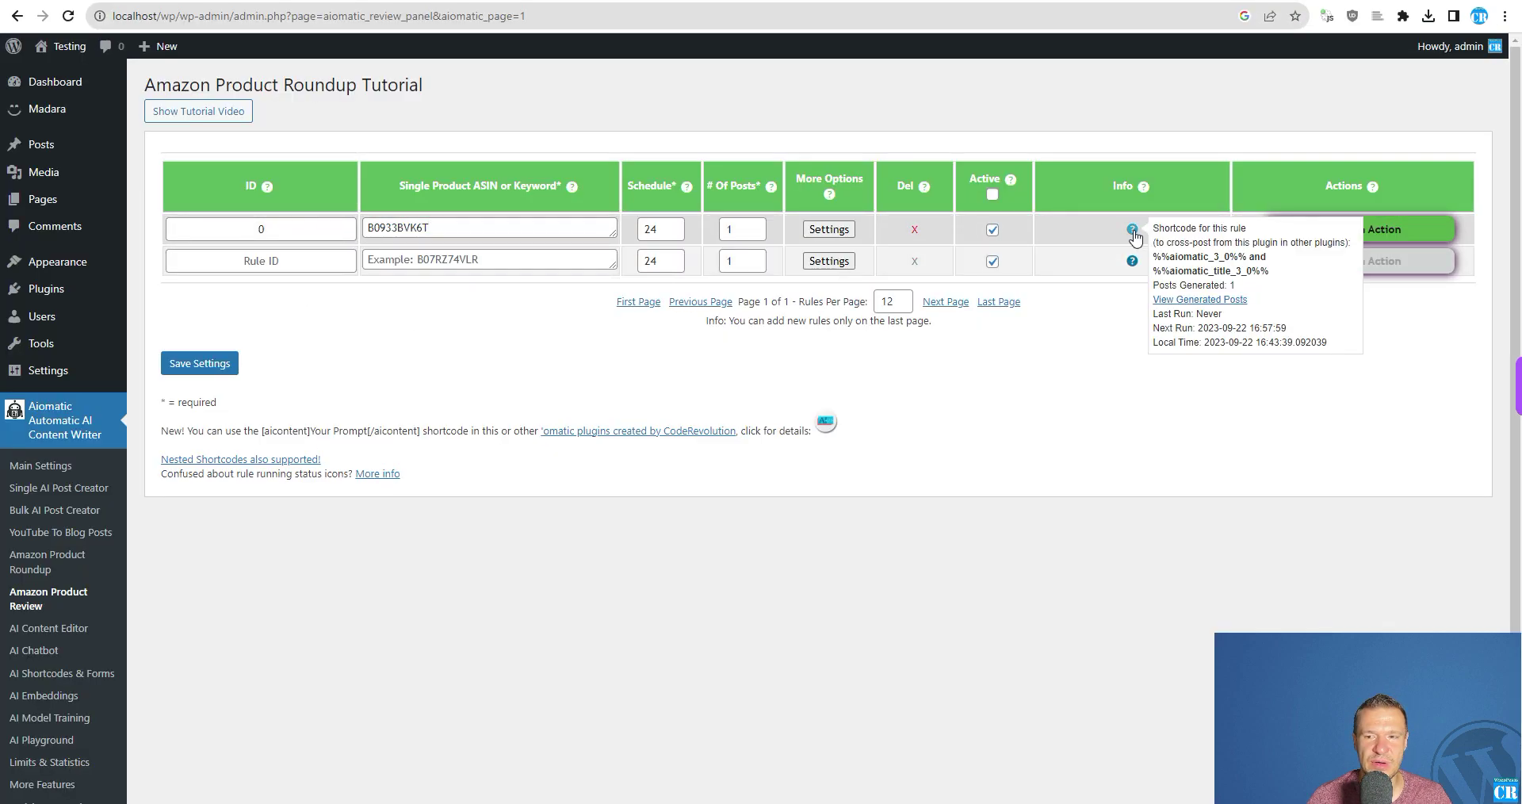
pyautogui.moveTo(1347, 231)
pyautogui.click(1315, 248)
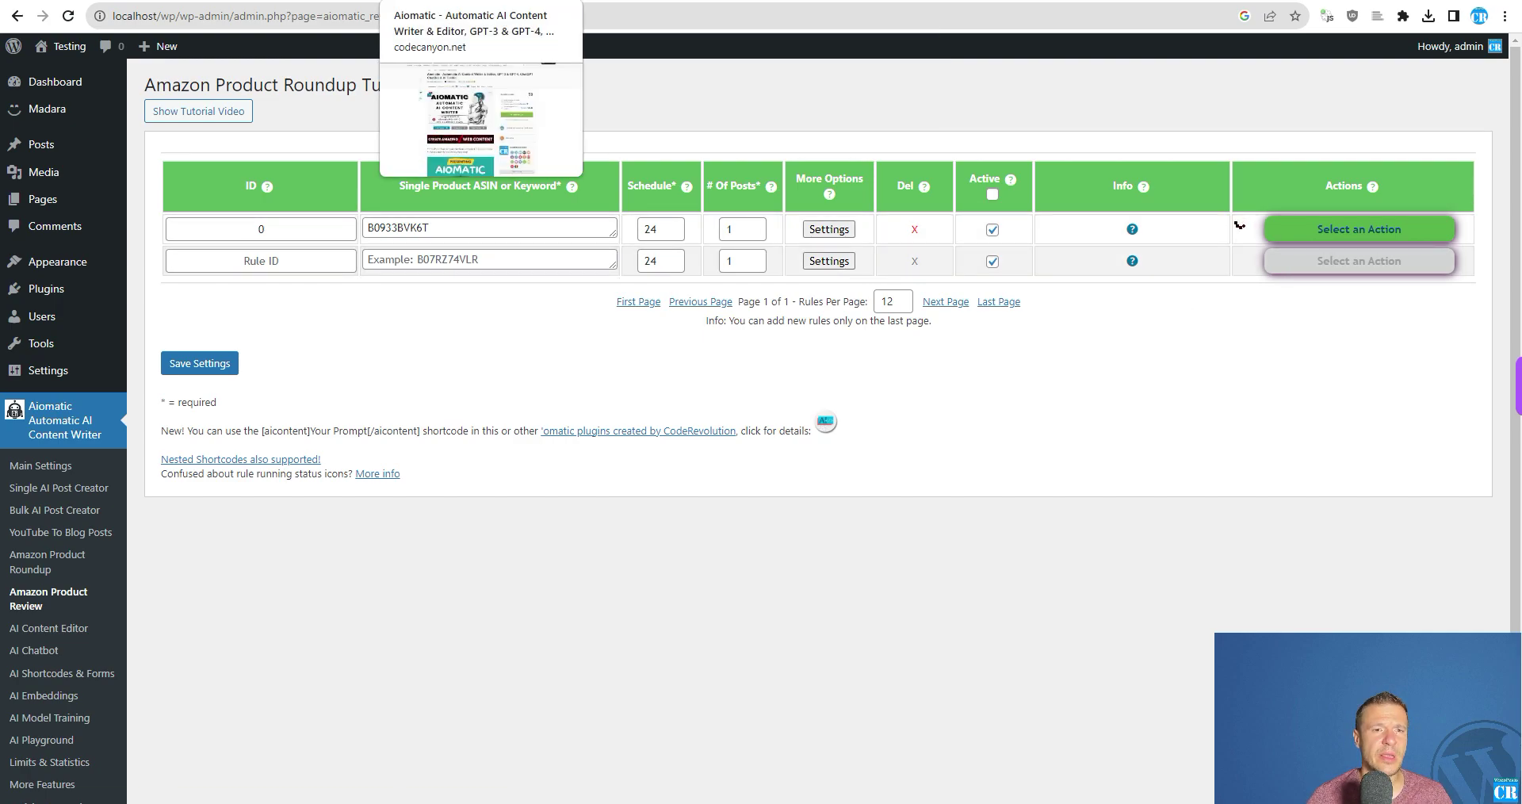
# - While rule 0 runs, view the Aiomatic plugin's CodeCanyon page and re-examine the generated Razer DeathAdder Essential review post
pyautogui.click(475, 0)
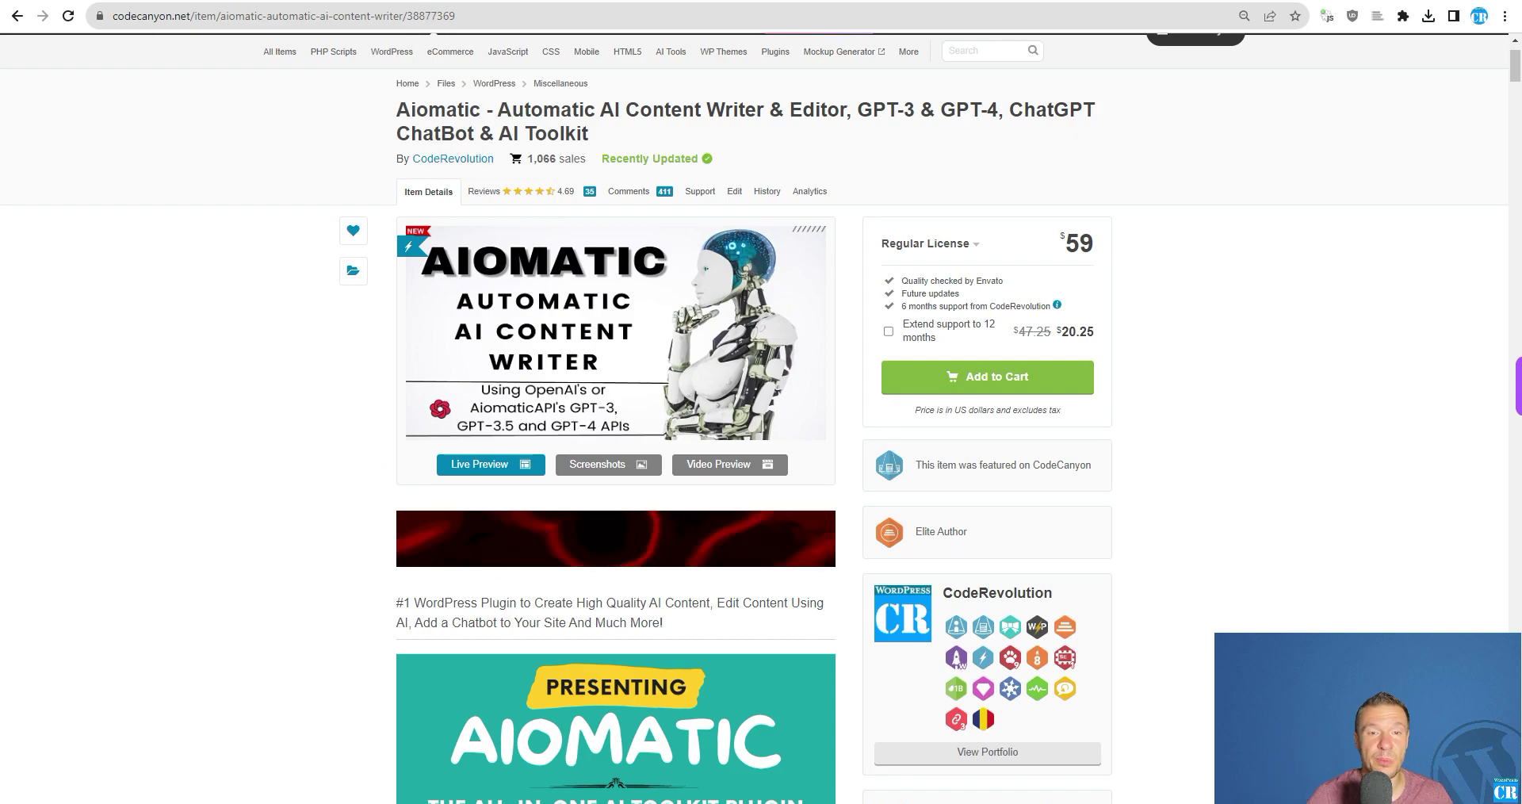
pyautogui.click(224, 0)
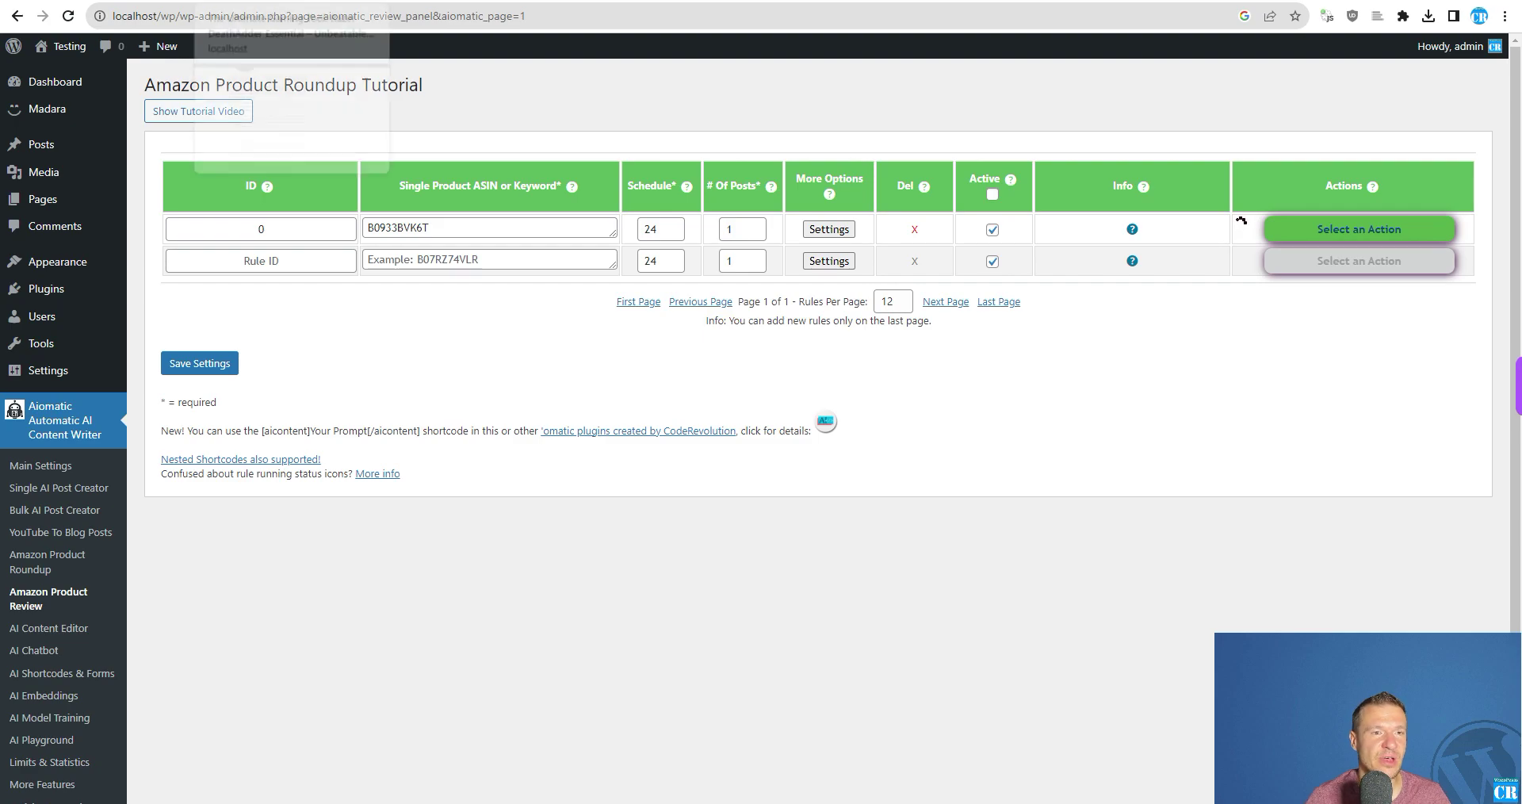
pyautogui.click(103, 0)
pyautogui.scroll(5, 256, 268)
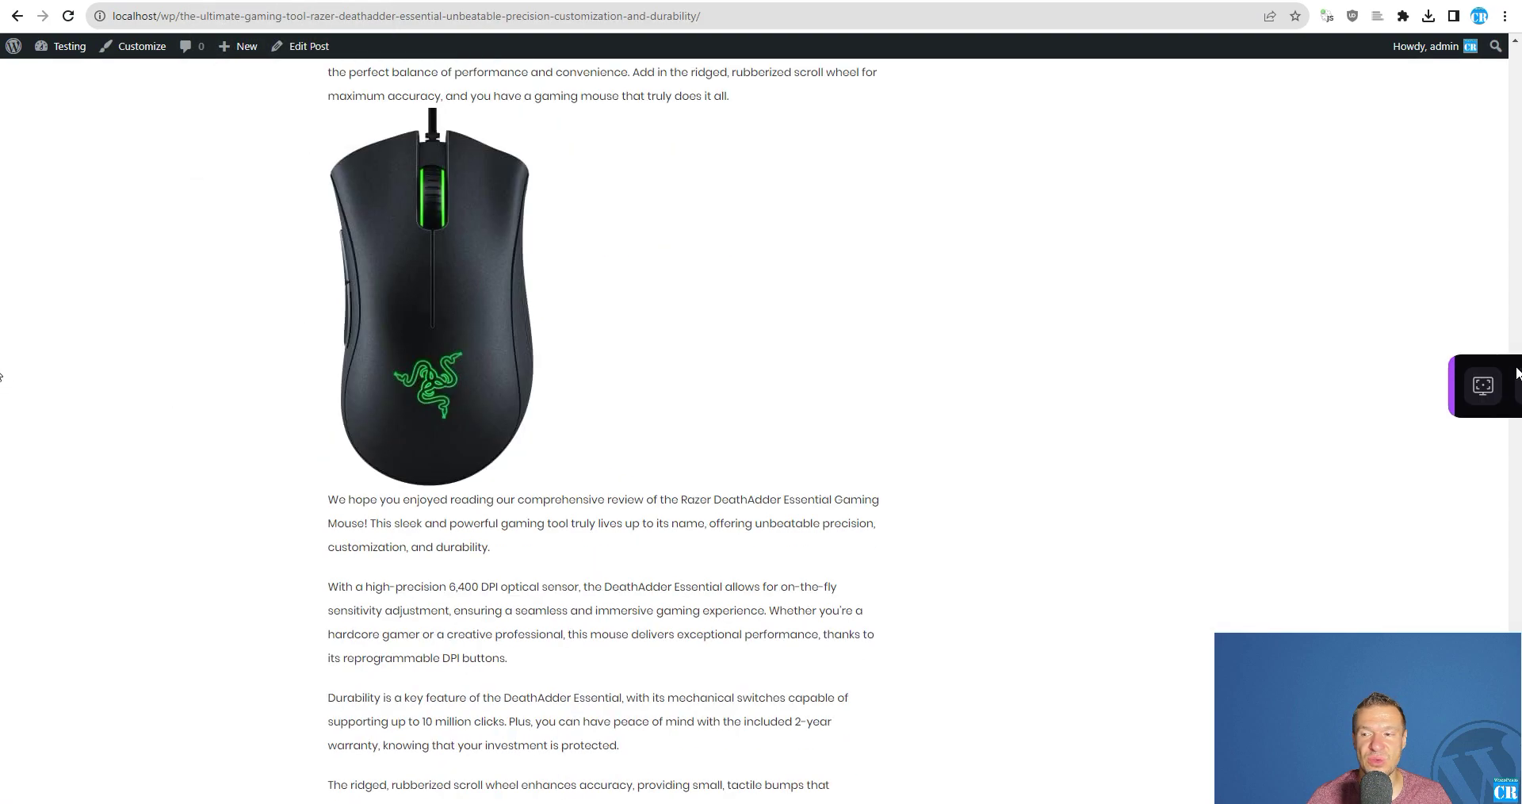
pyautogui.click(193, 5)
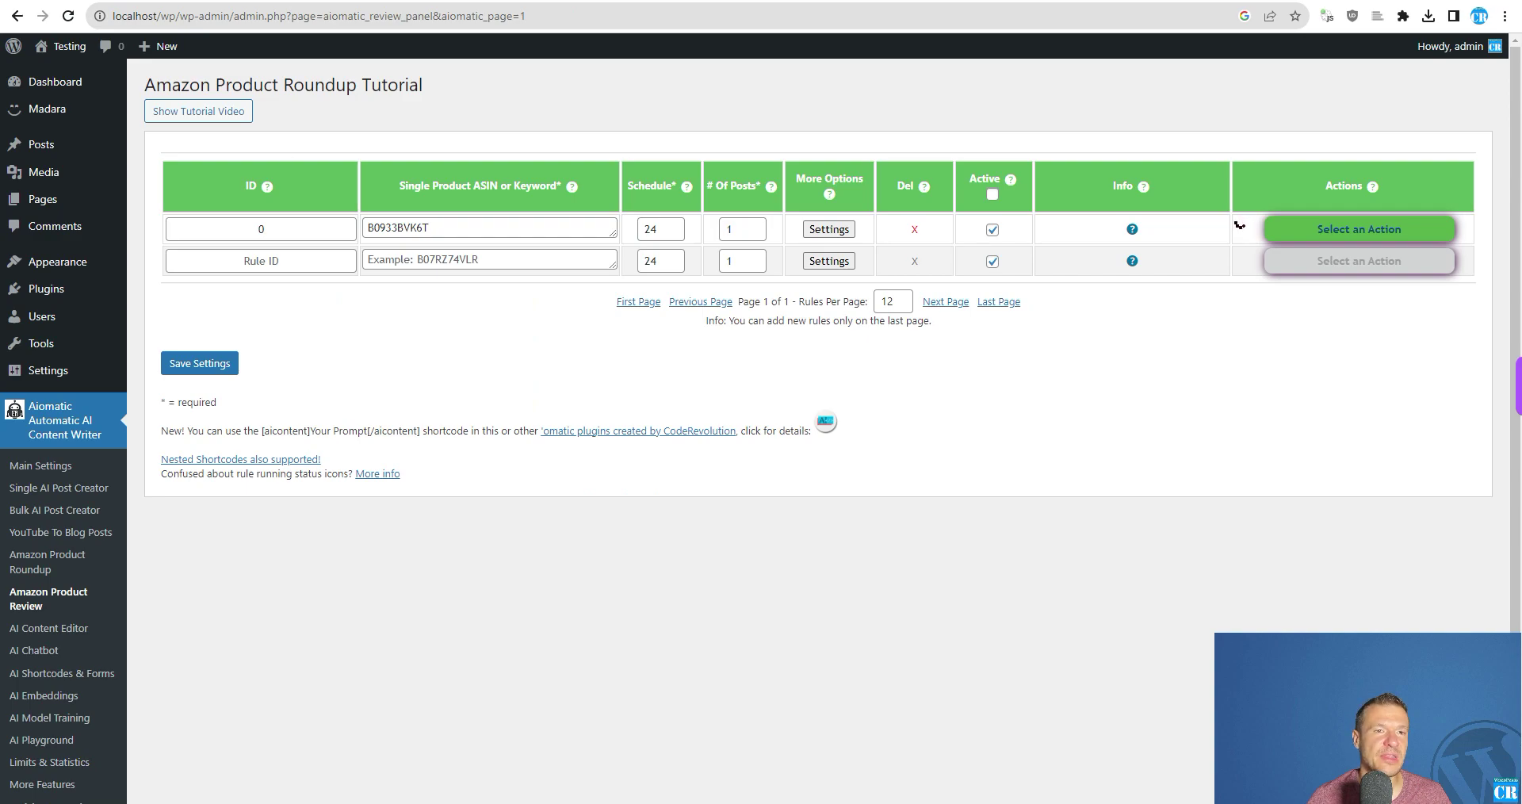
pyautogui.click(103, 0)
pyautogui.click(192, 4)
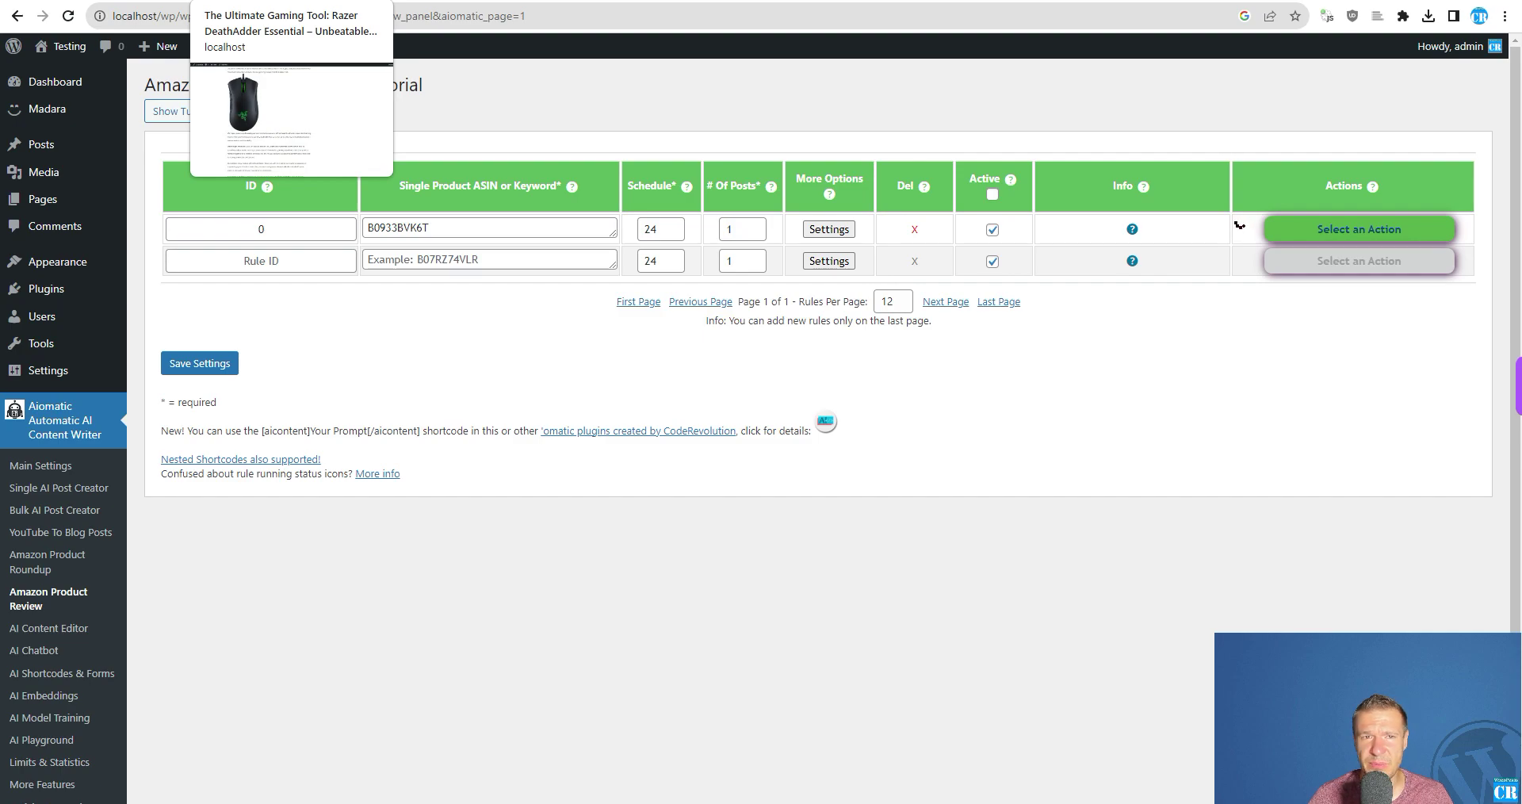
pyautogui.click(262, 1)
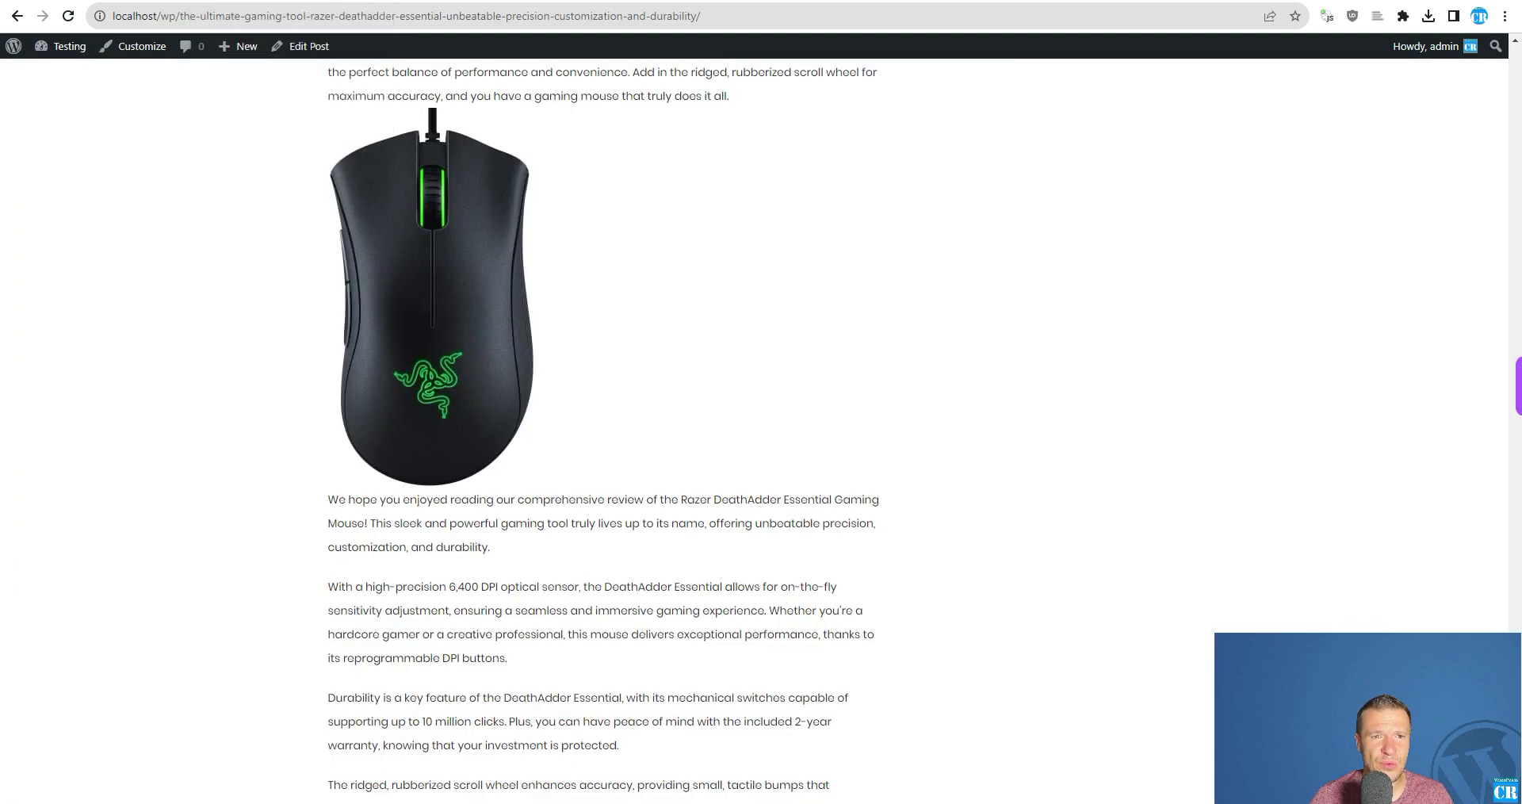
pyautogui.hotkey('ctrl', 'Tab')
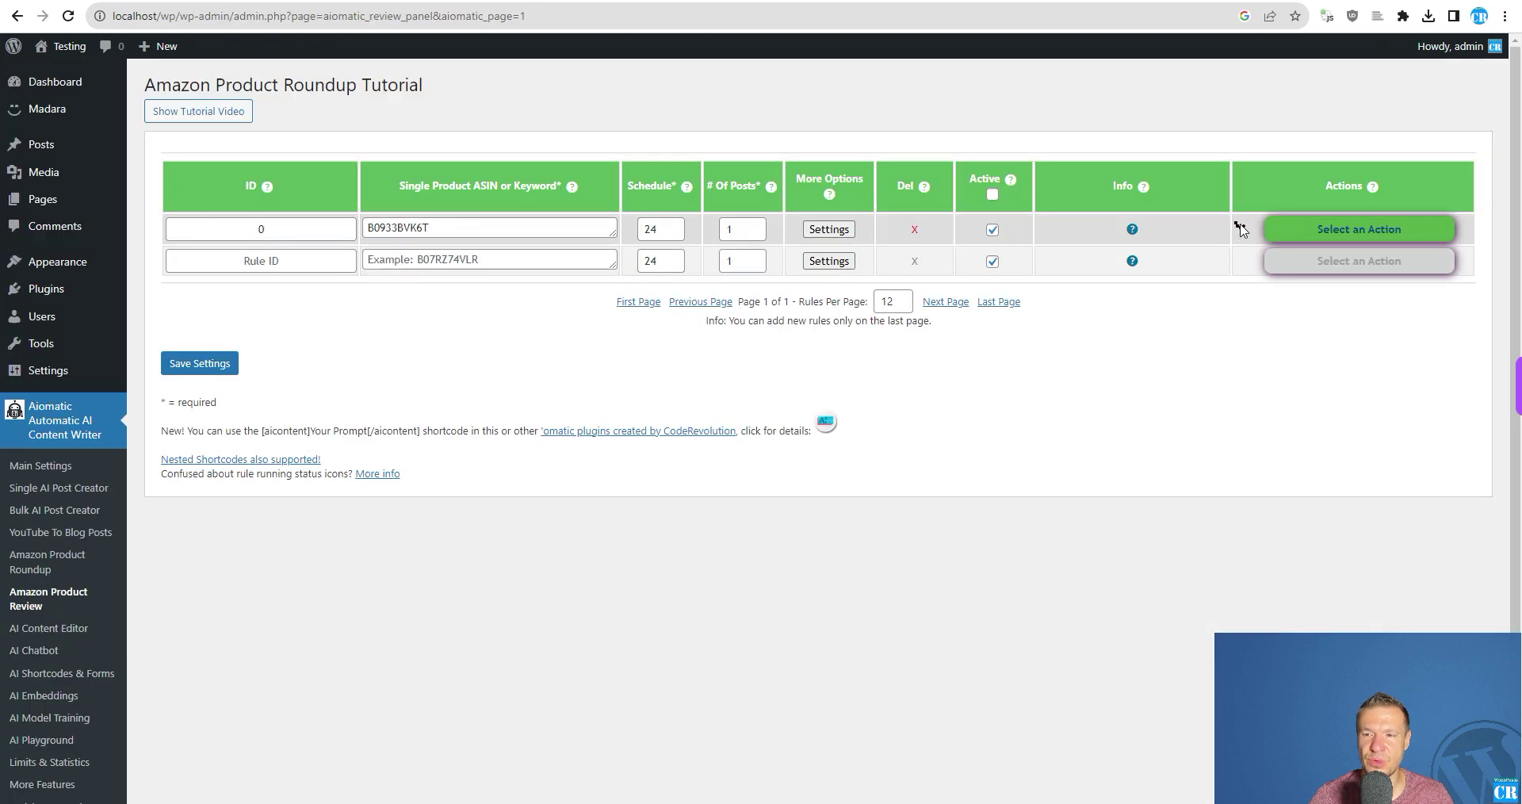
pyautogui.click(261, 1)
pyautogui.scroll(5, 248, 169)
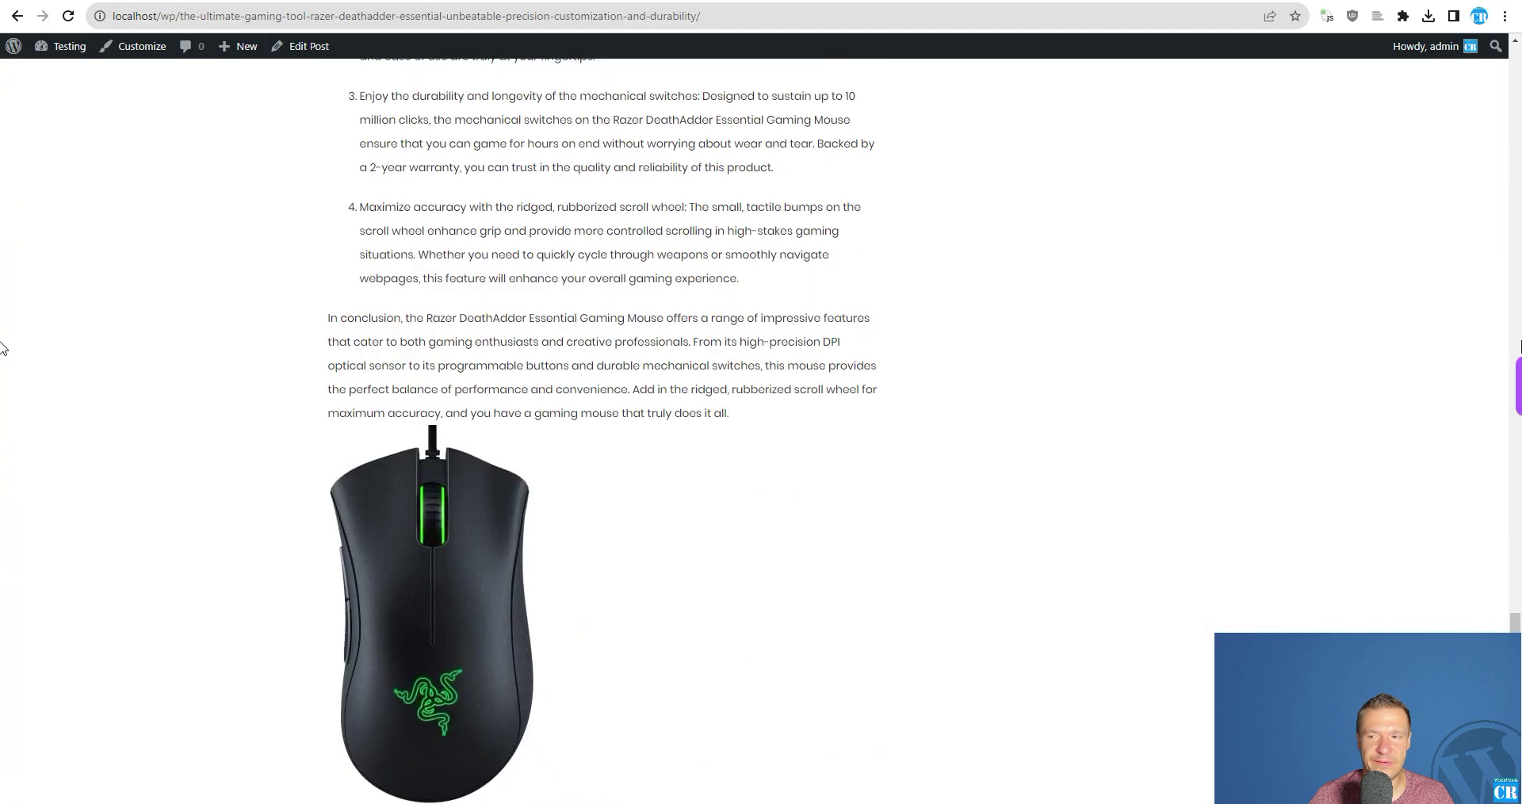
pyautogui.scroll(15, 1352, 316)
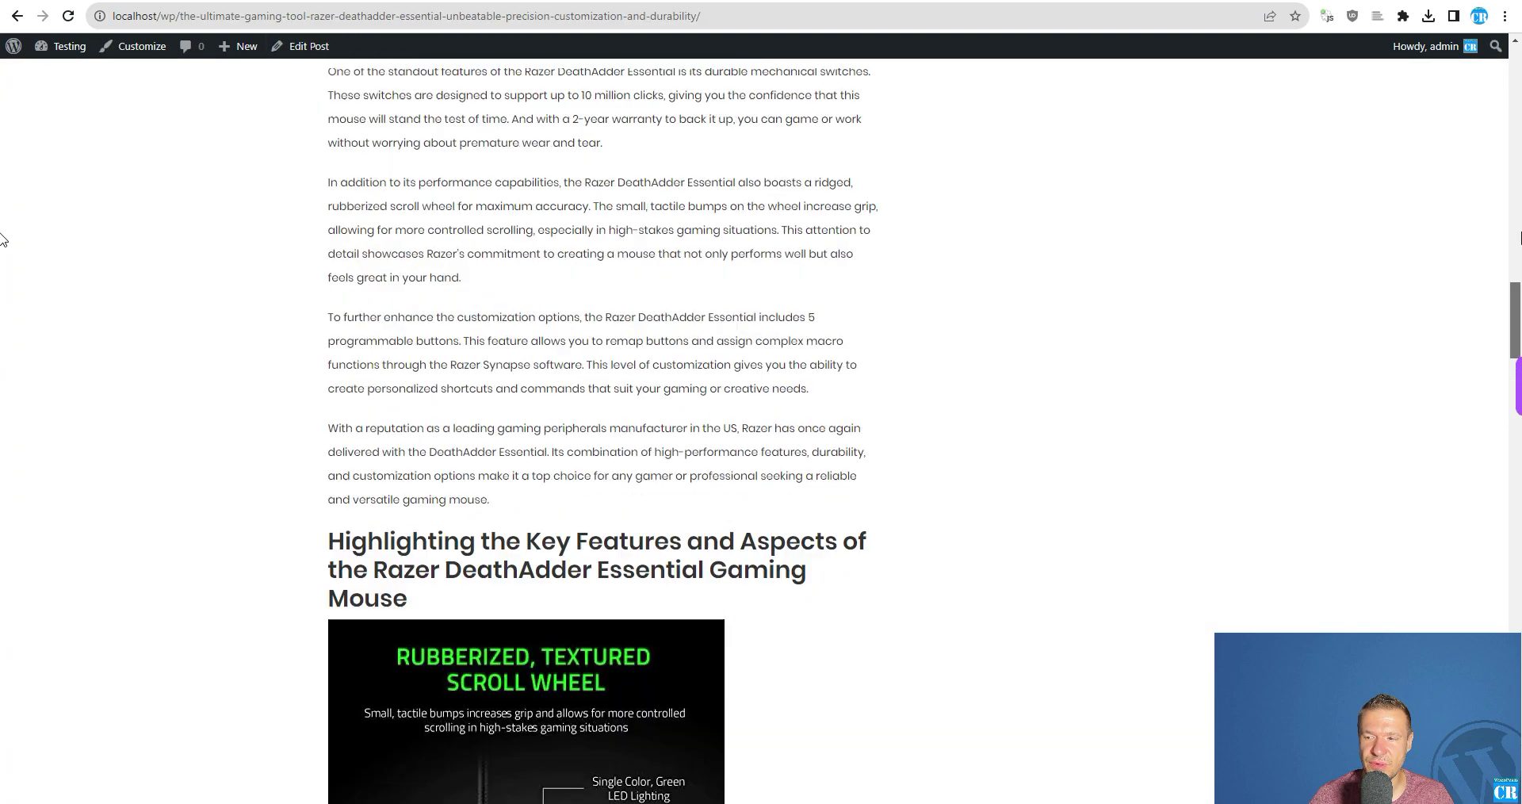
pyautogui.scroll(20, 3, 240)
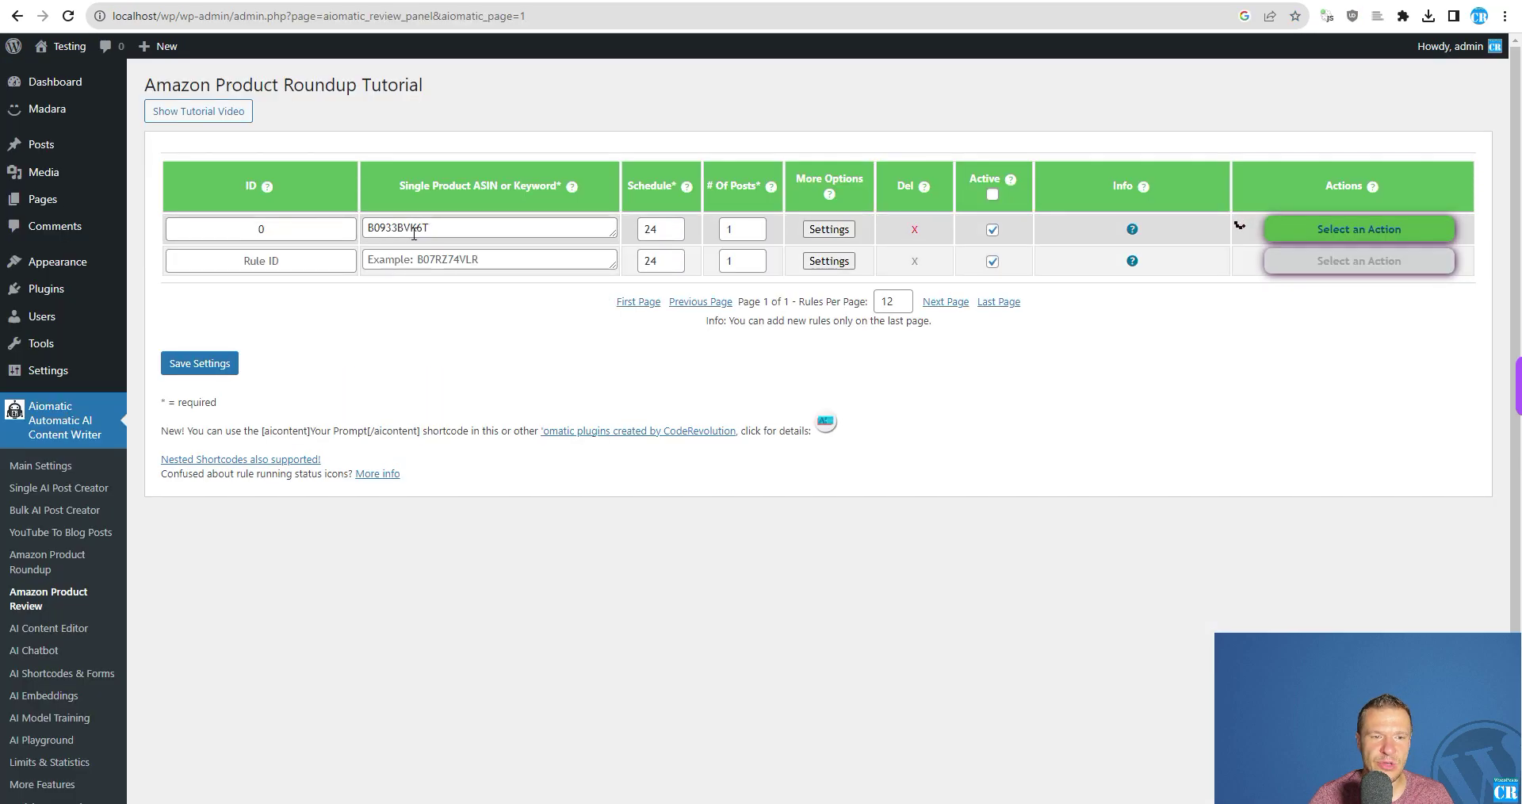
# - Check rule 0's ASIN, open its advanced settings and examine the Customer Reviews Analysis, Pros & Cons and Q&A header texts
pyautogui.doubleClick(407, 229)
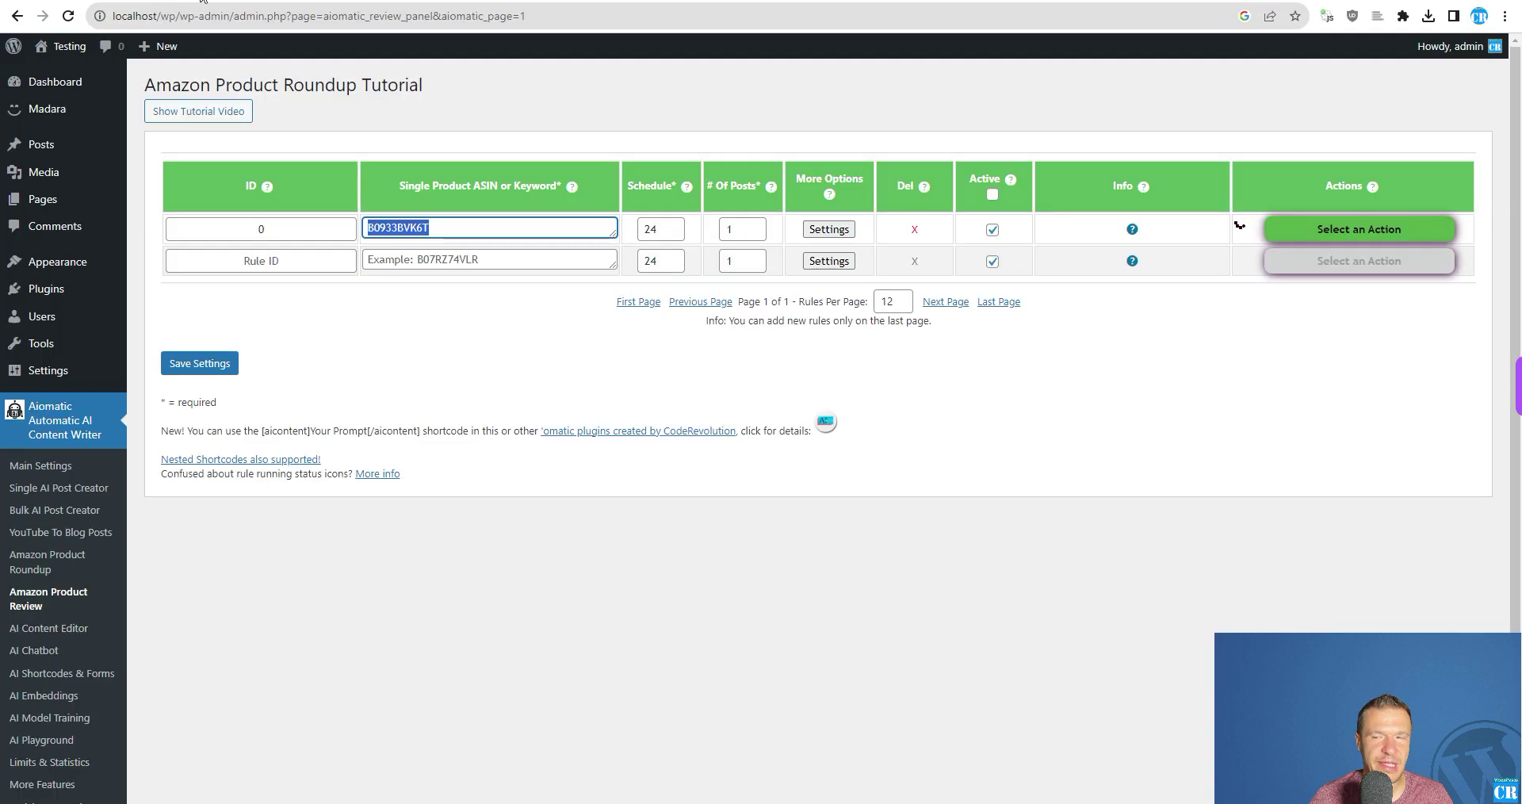
pyautogui.click(828, 230)
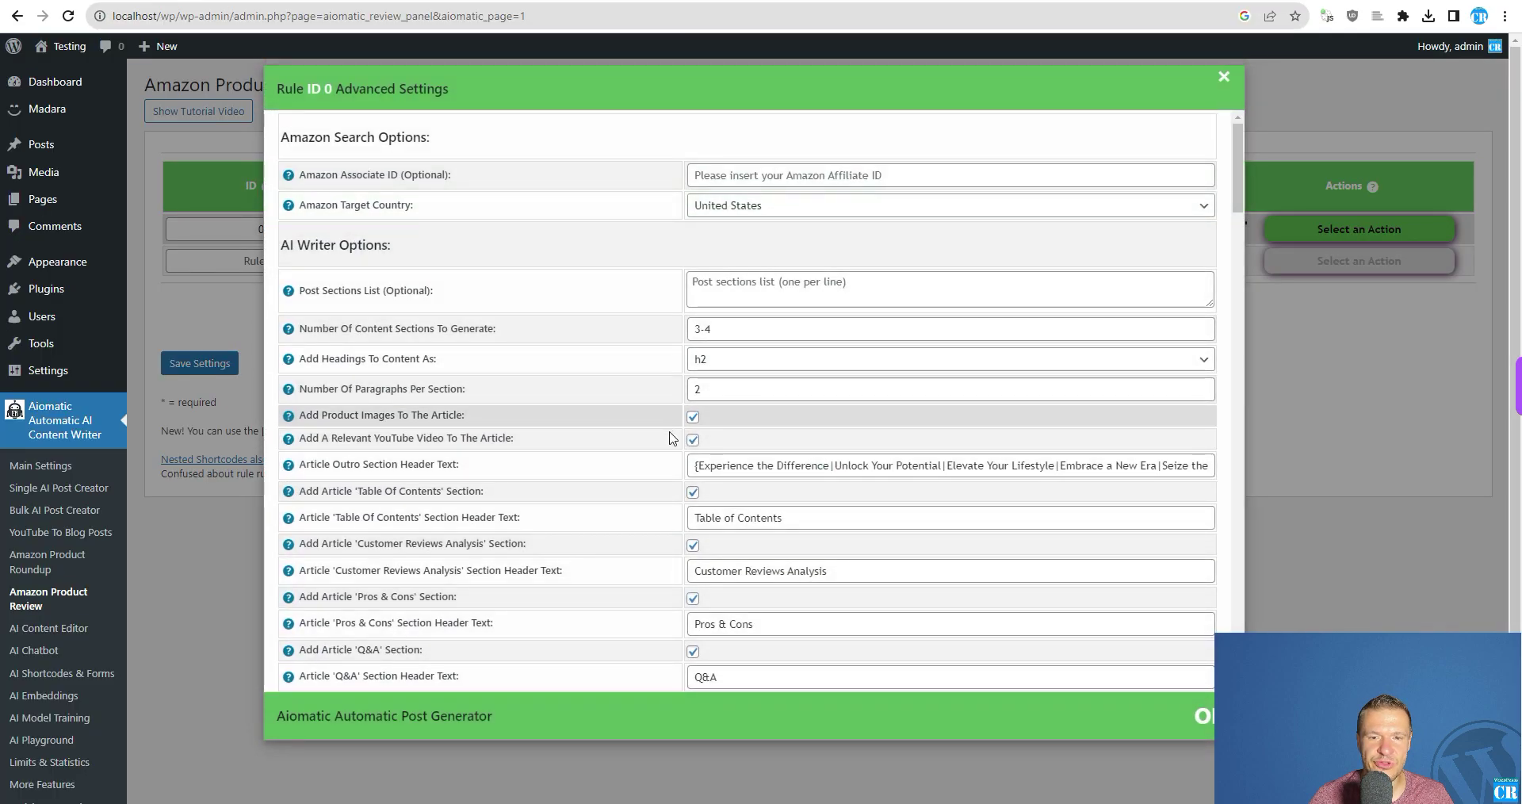
pyautogui.scroll(-5, 713, 428)
pyautogui.scroll(5, 711, 418)
pyautogui.scroll(-2, 645, 437)
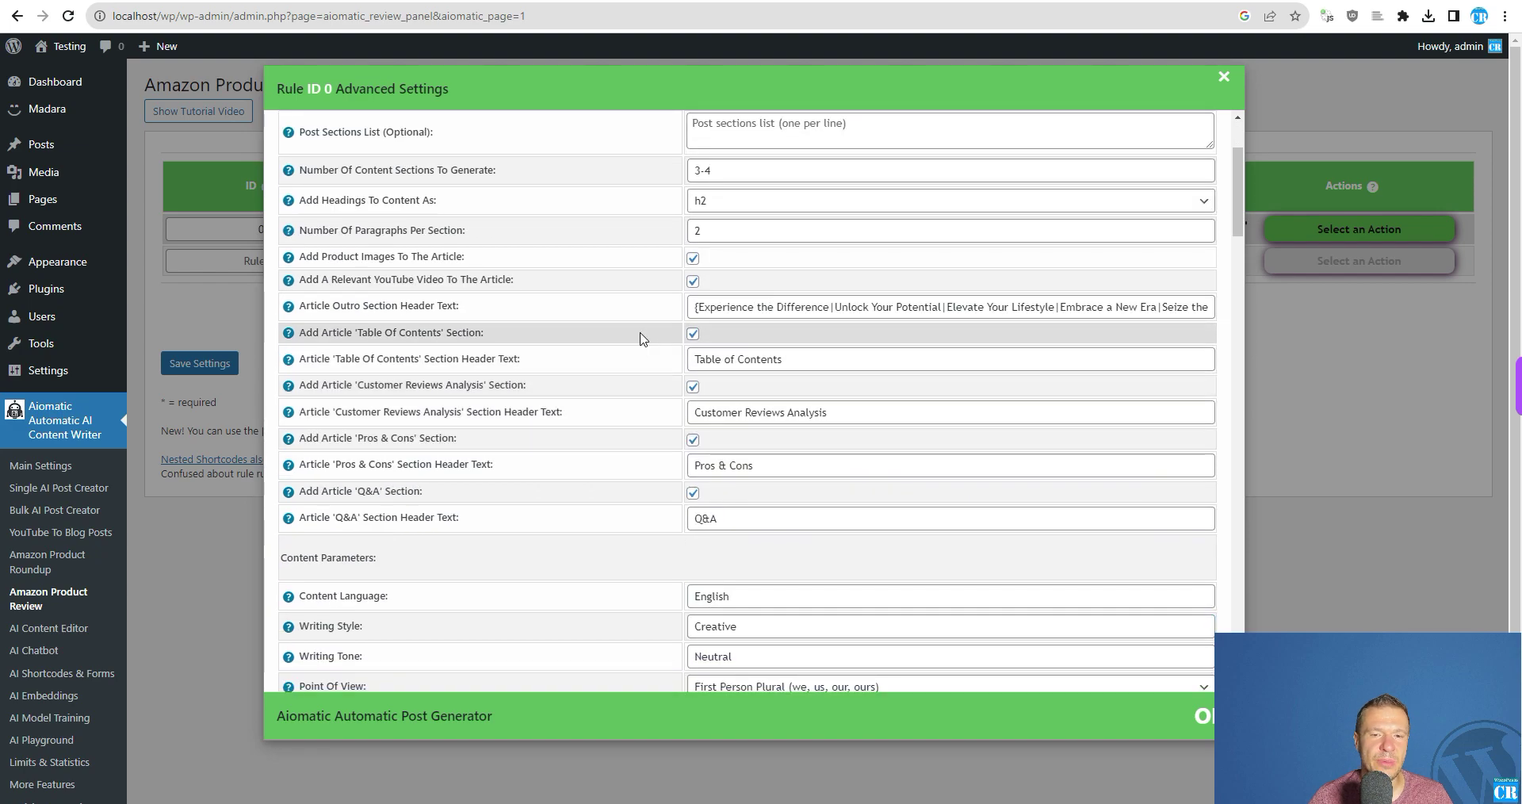
pyautogui.click(765, 415)
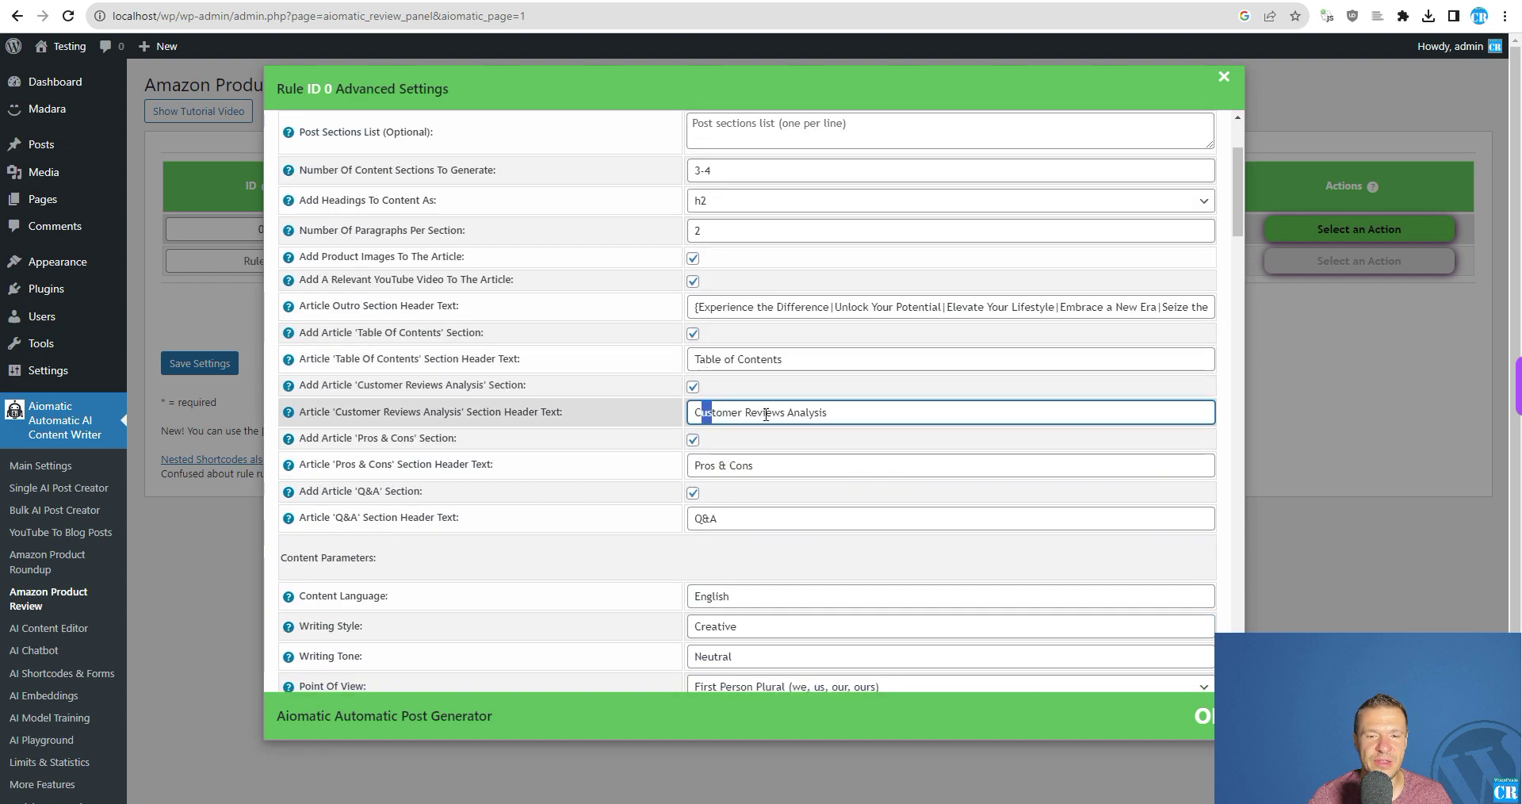
pyautogui.moveTo(765, 416); pyautogui.dragTo(819, 412)
pyautogui.doubleClick(714, 465)
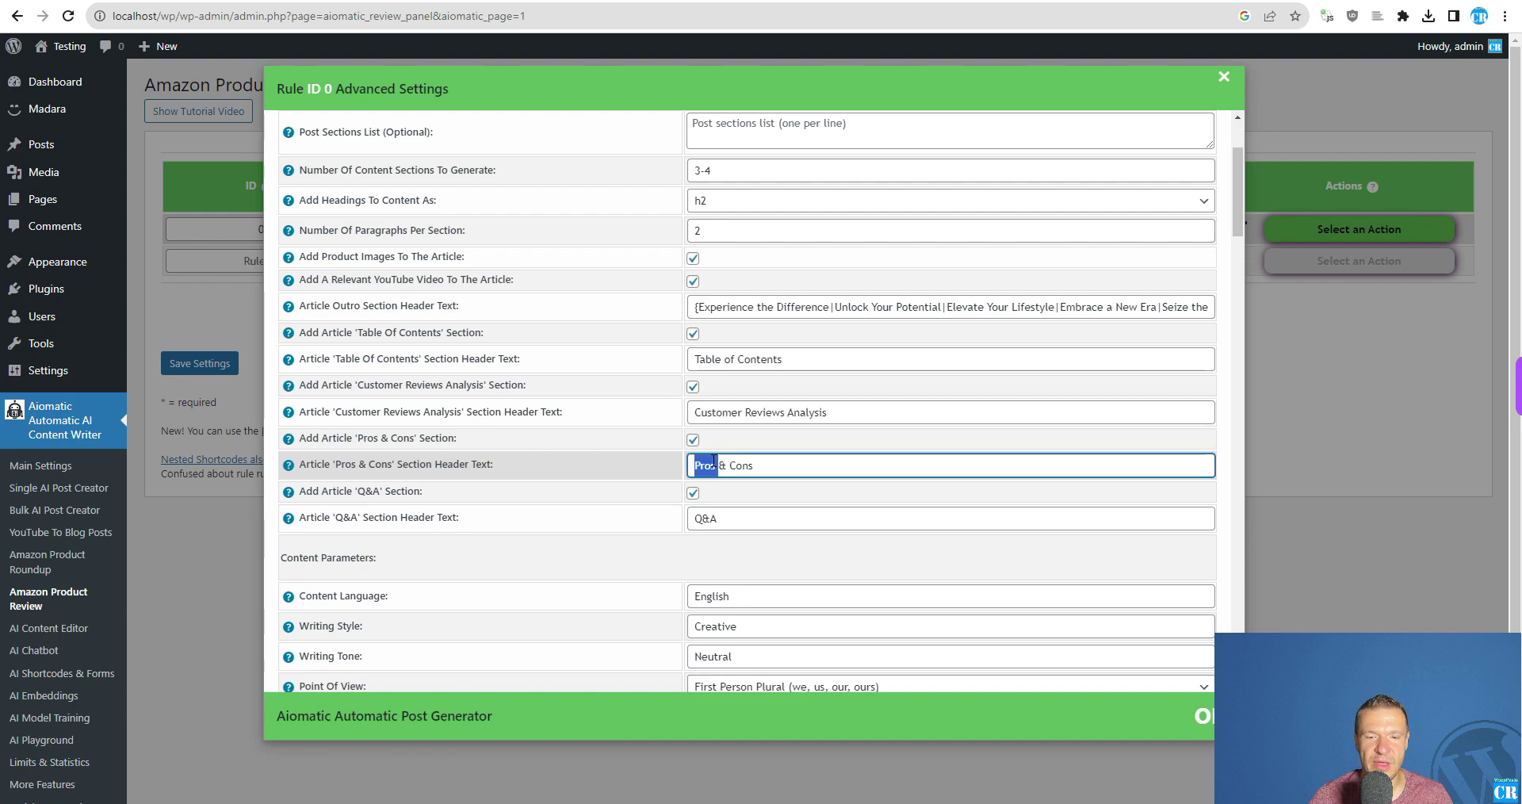
pyautogui.doubleClick(713, 518)
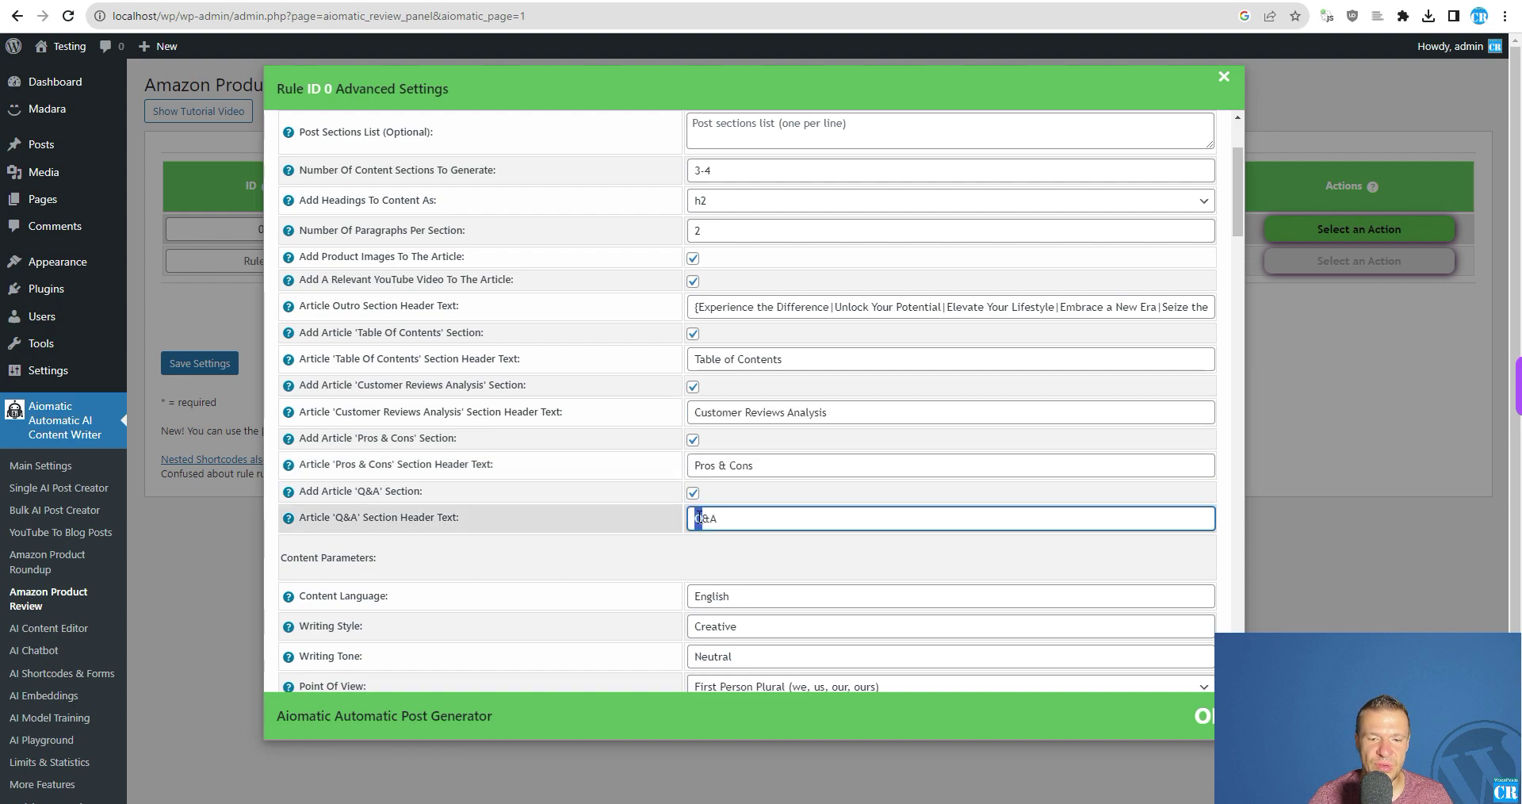
# - Examine rule 0's content parameters and the available Point Of View options without changing the selection
pyautogui.scroll(-3, 658, 571)
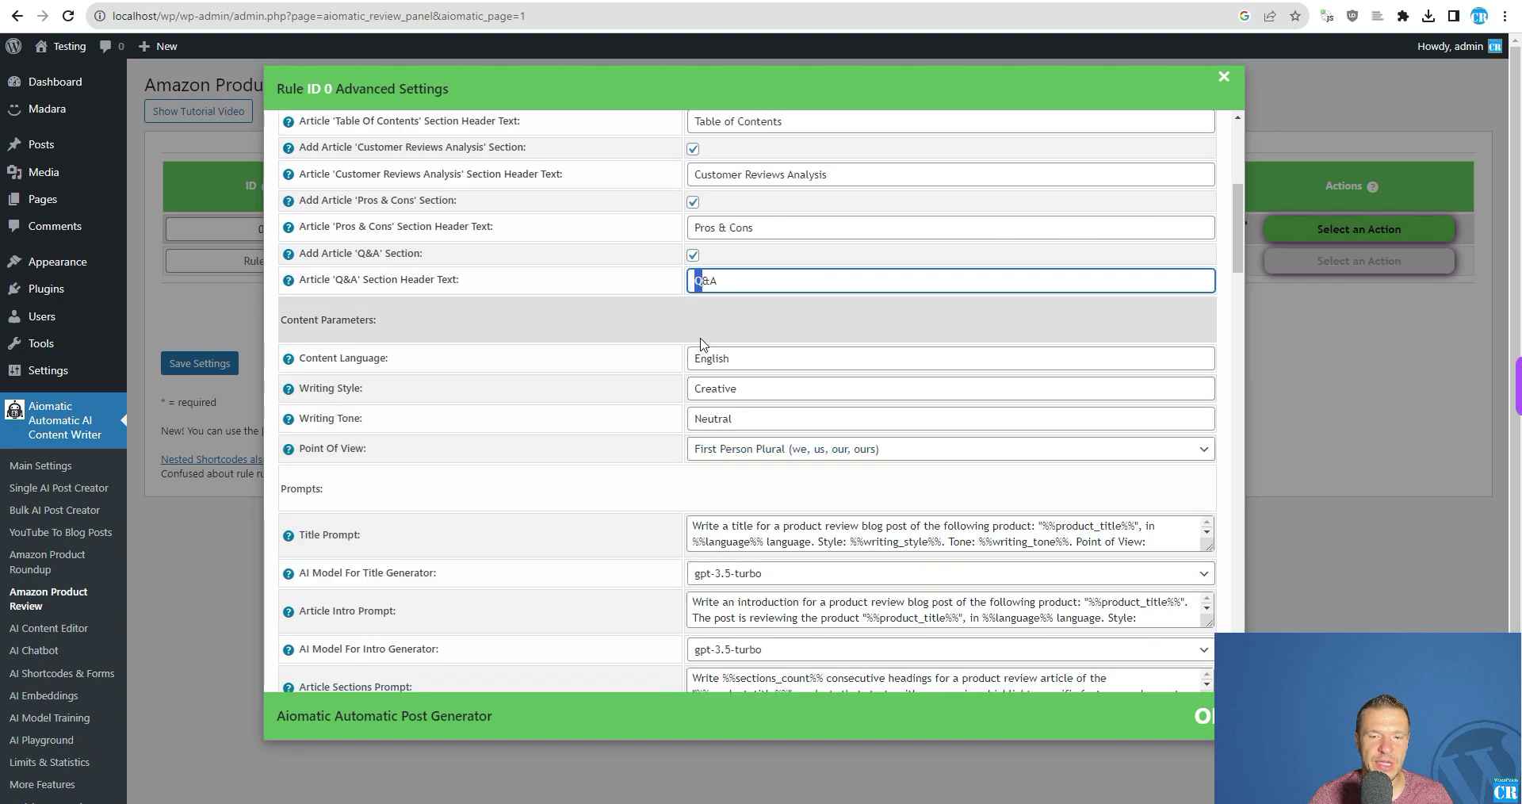
pyautogui.doubleClick(681, 485)
pyautogui.click(752, 448)
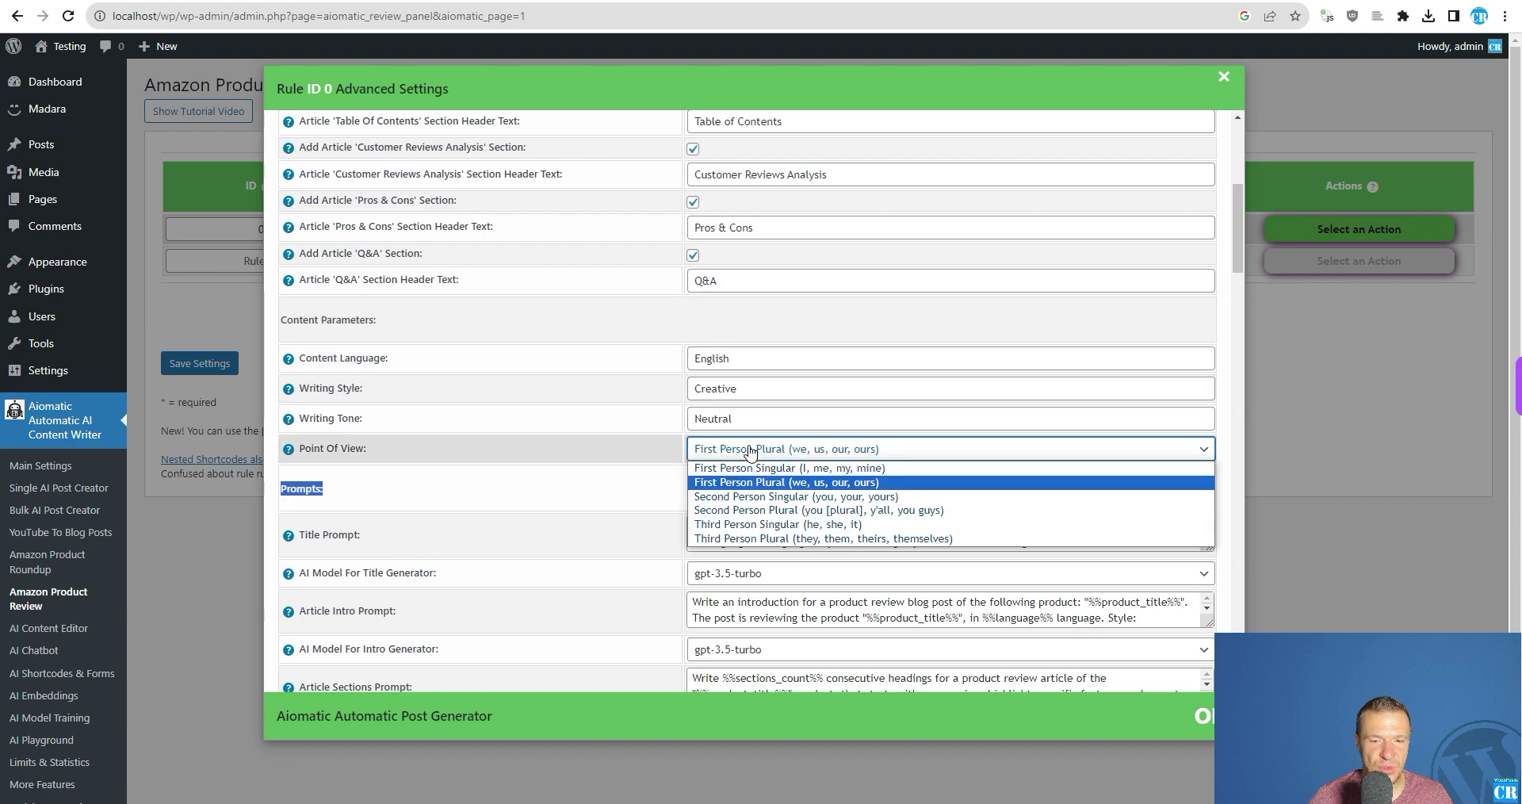
pyautogui.click(674, 450)
pyautogui.click(709, 450)
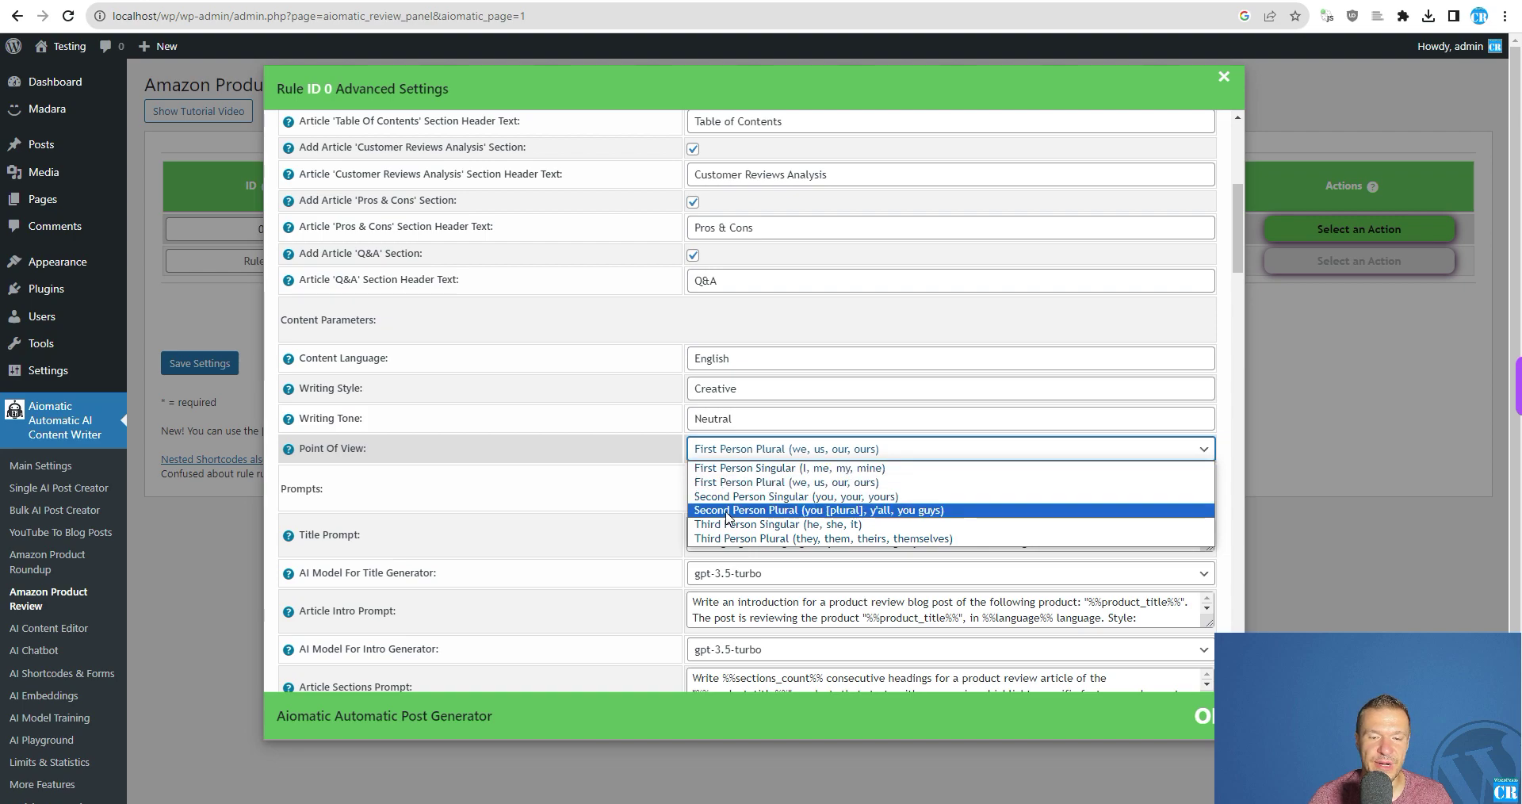
pyautogui.click(678, 448)
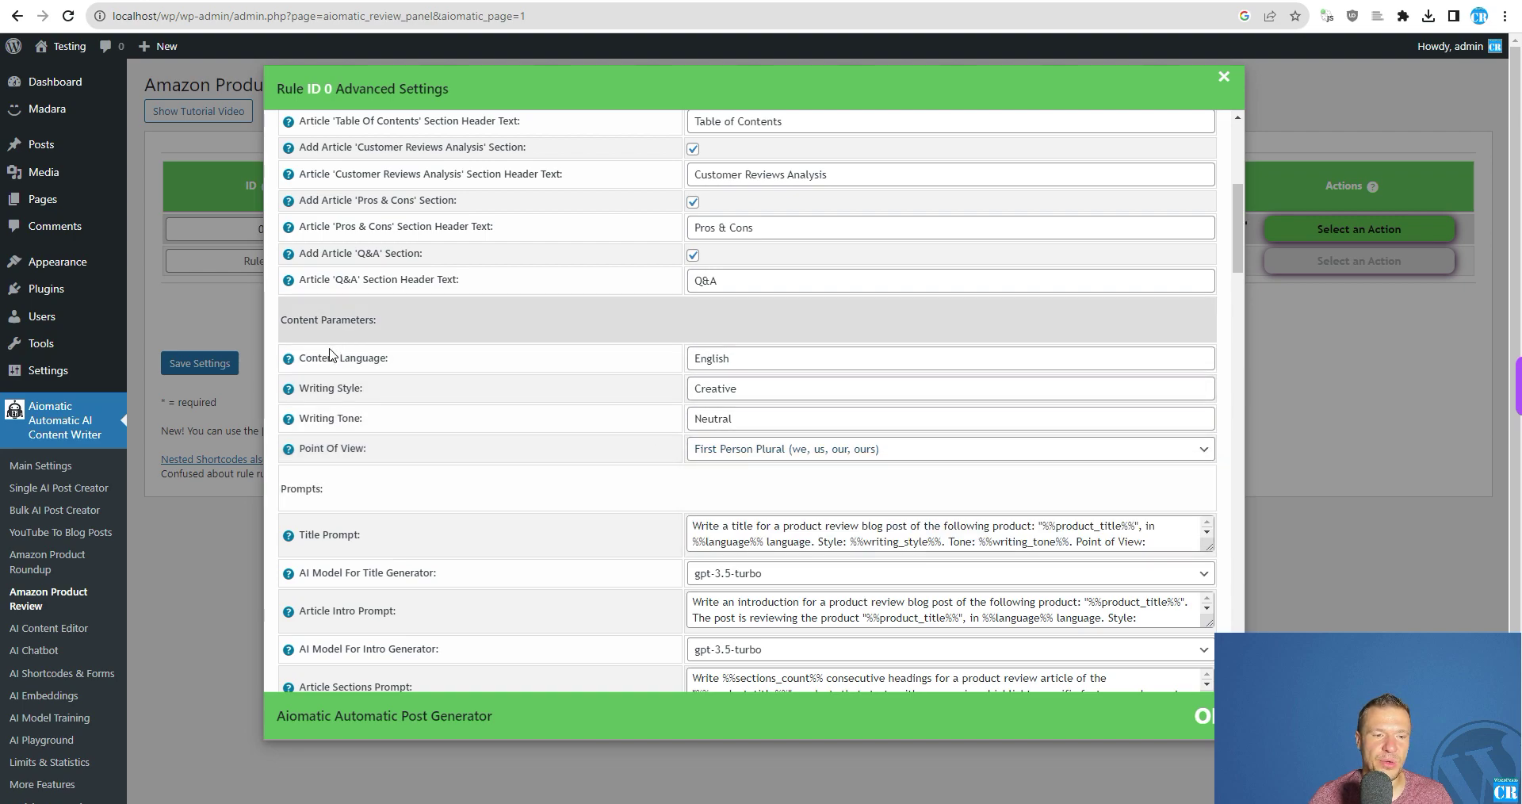
# - Go back to the article section options and check the Customer Reviews Analysis and Table of Contents header texts
pyautogui.scroll(2, 420, 453)
pyautogui.scroll(3, 420, 453)
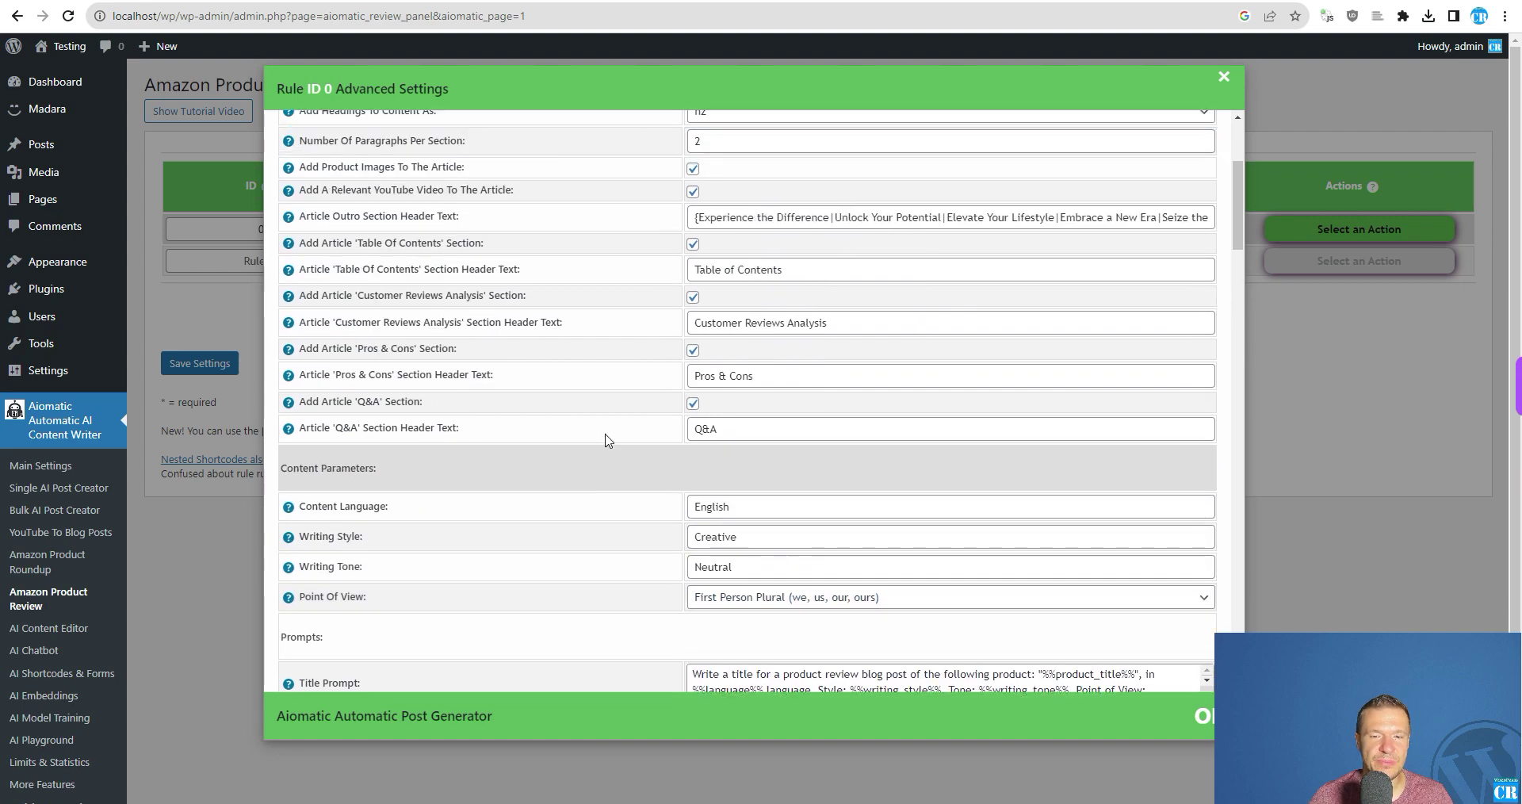
pyautogui.tripleClick(737, 326)
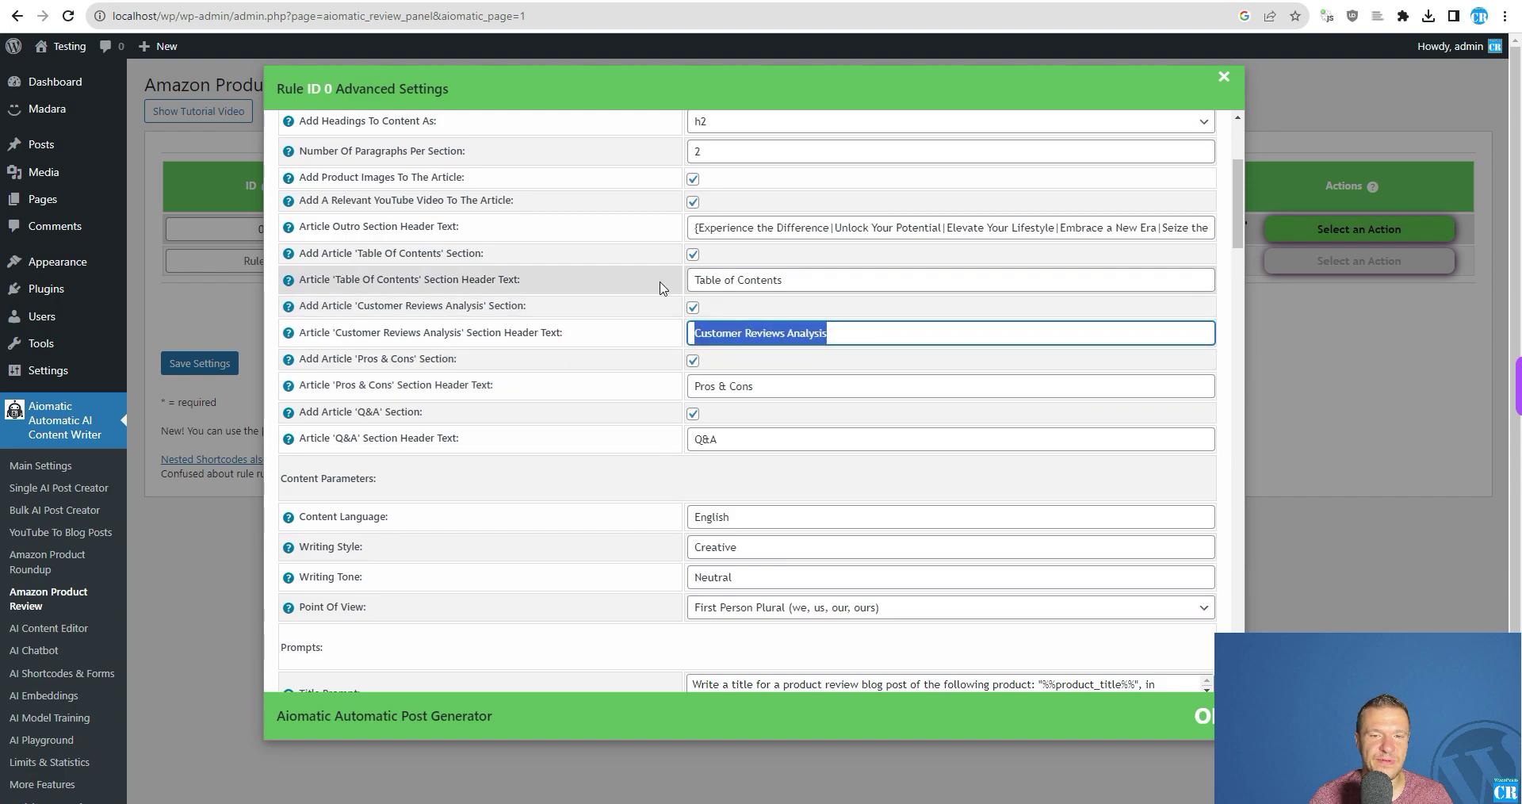
pyautogui.click(697, 281)
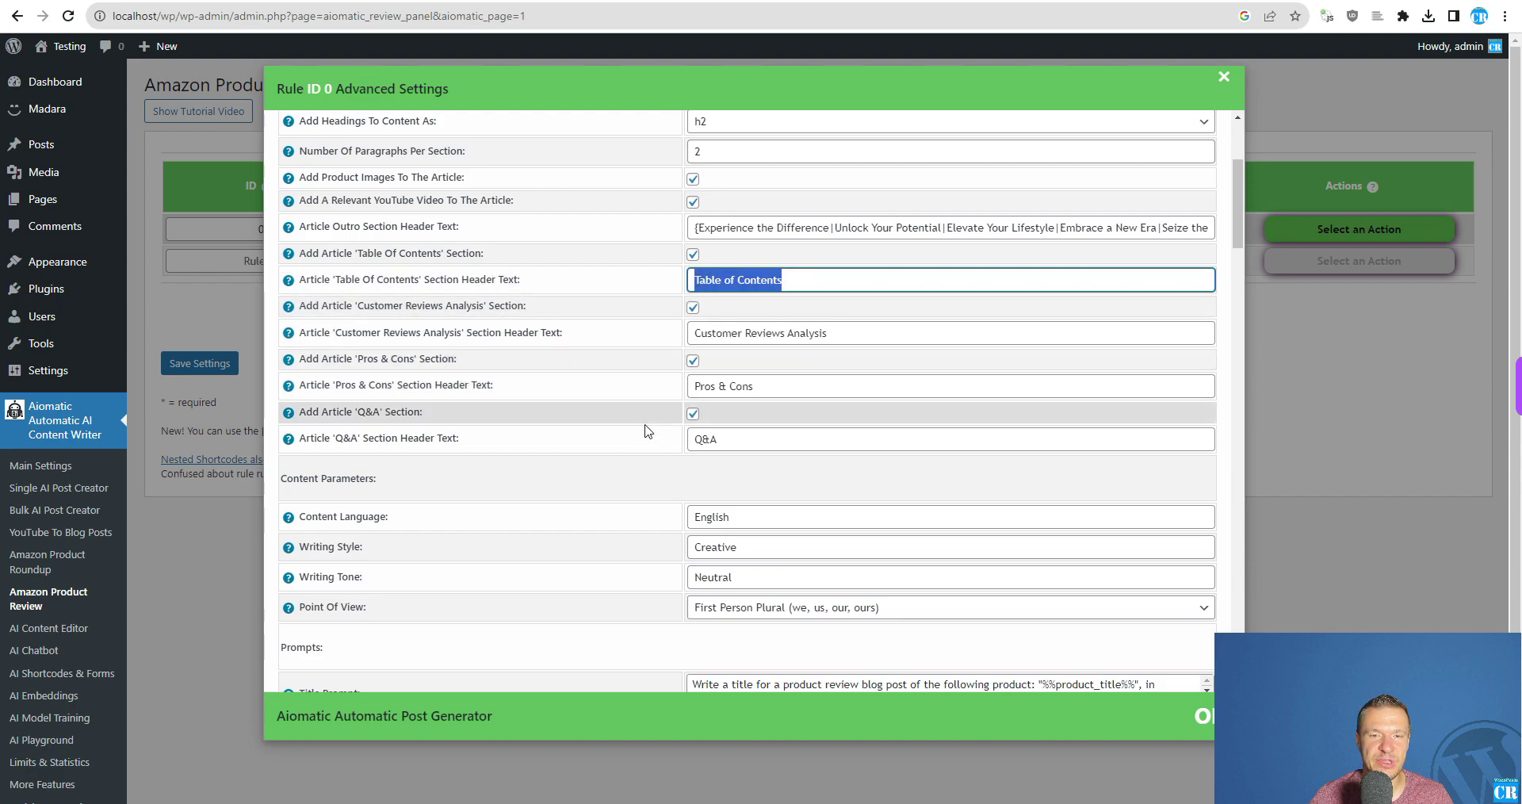
# - Examine rule 0's section prompts, the AI model chosen for each generator, and the regex options for prompts
pyautogui.scroll(2, 645, 444)
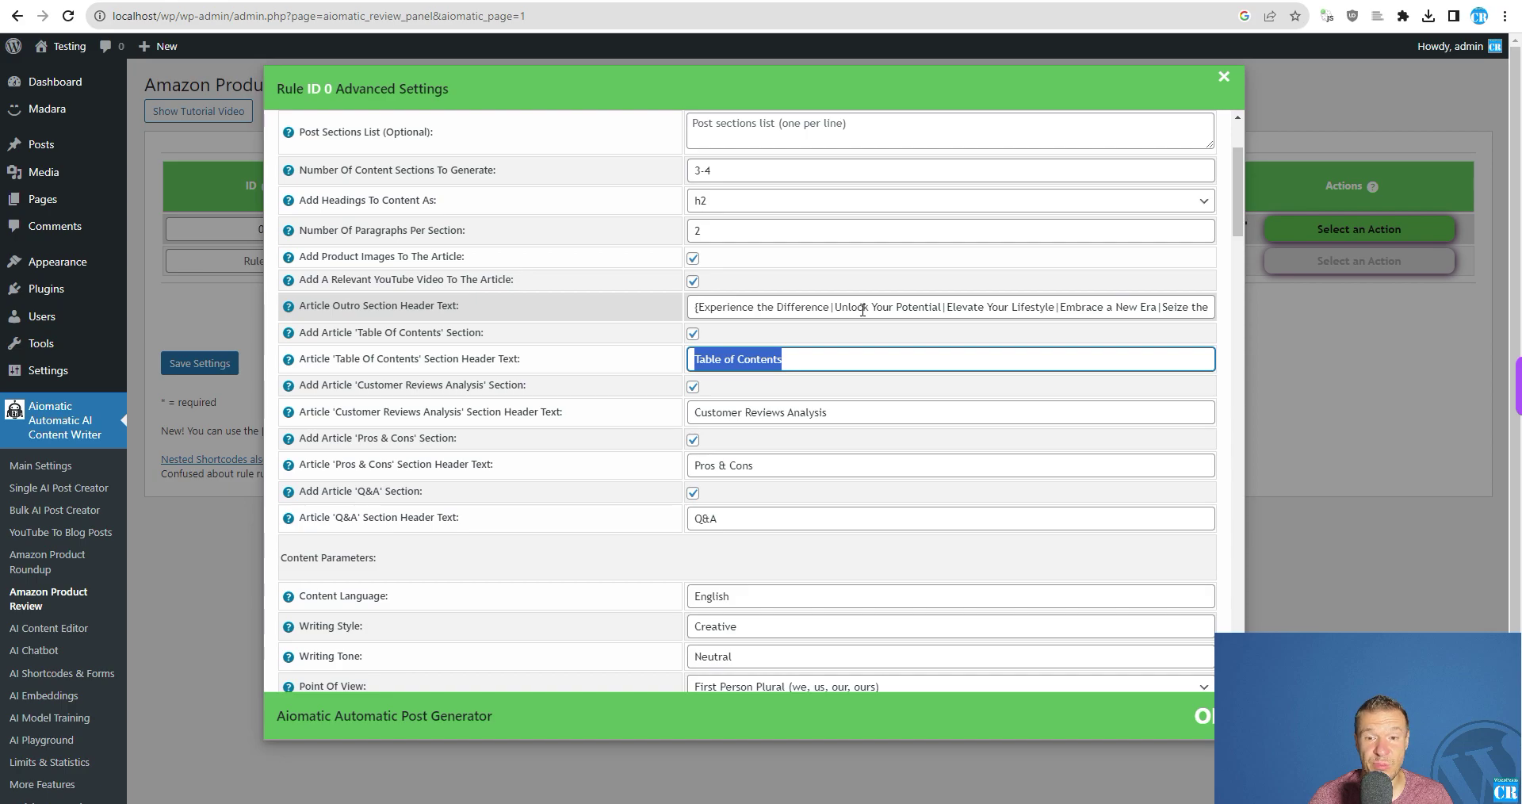
pyautogui.scroll(-12, 511, 507)
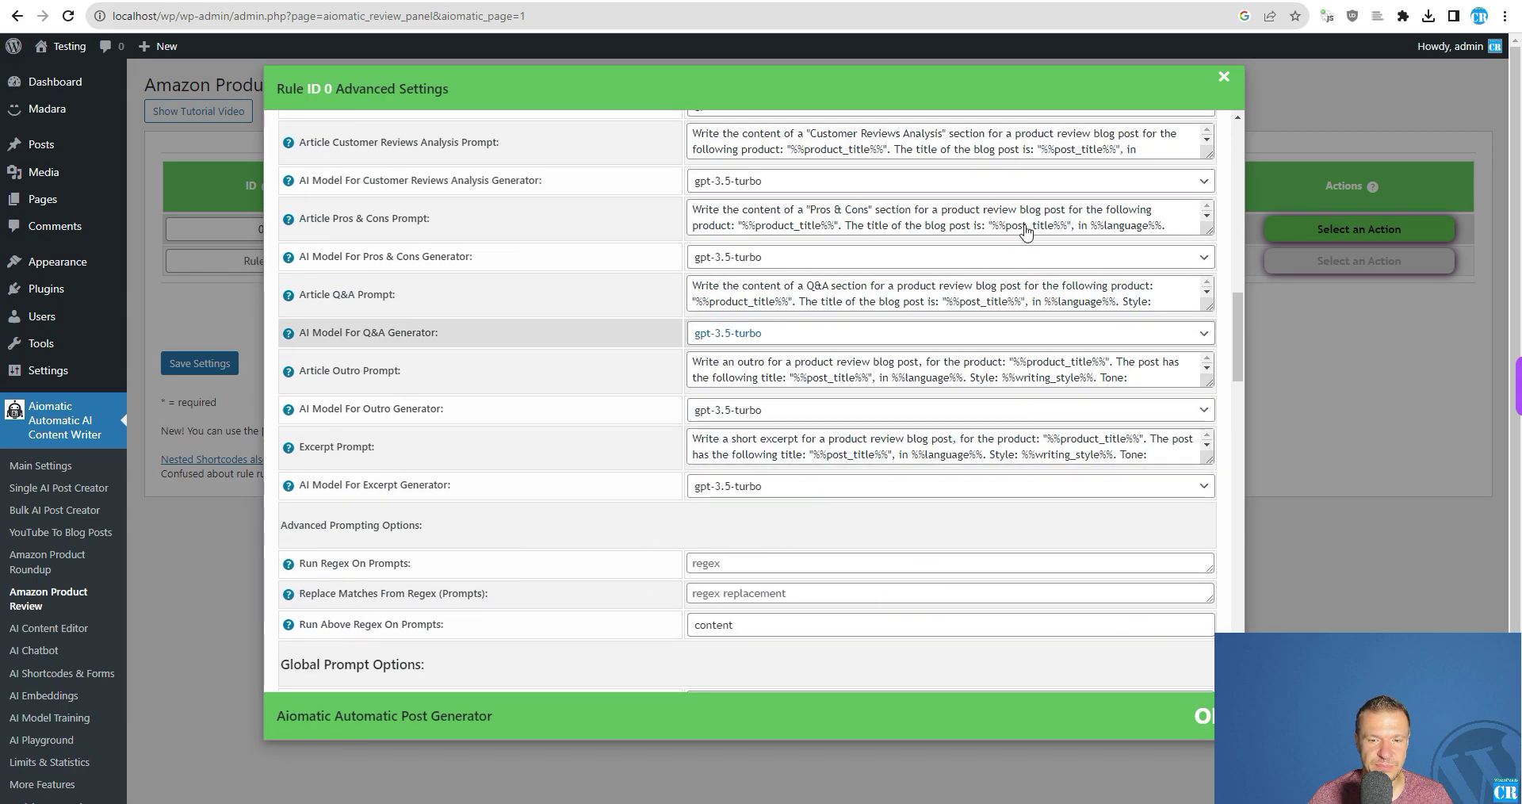
pyautogui.scroll(4, 721, 329)
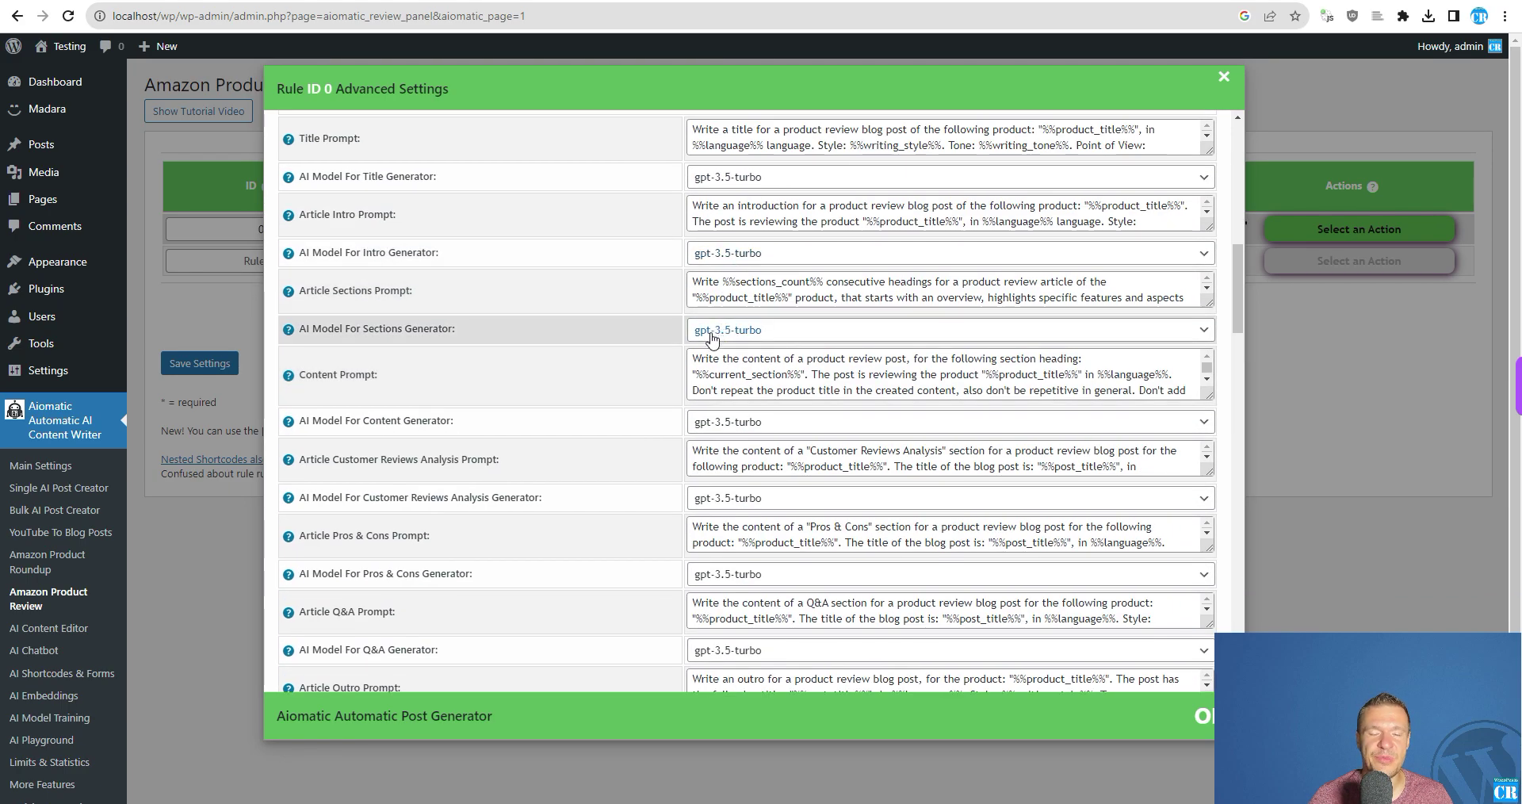
pyautogui.scroll(-8, 638, 395)
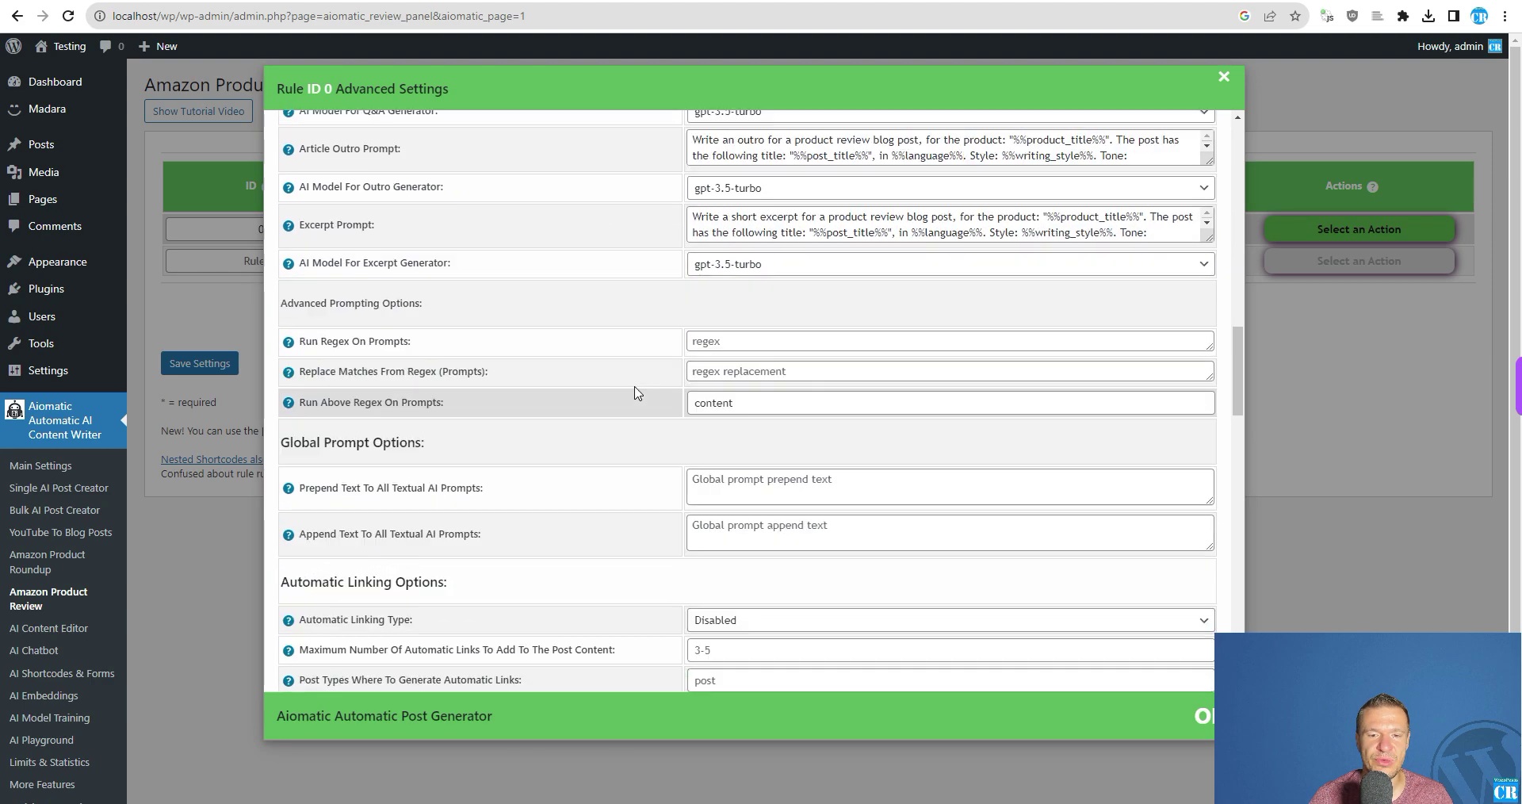
pyautogui.scroll(-1, 637, 393)
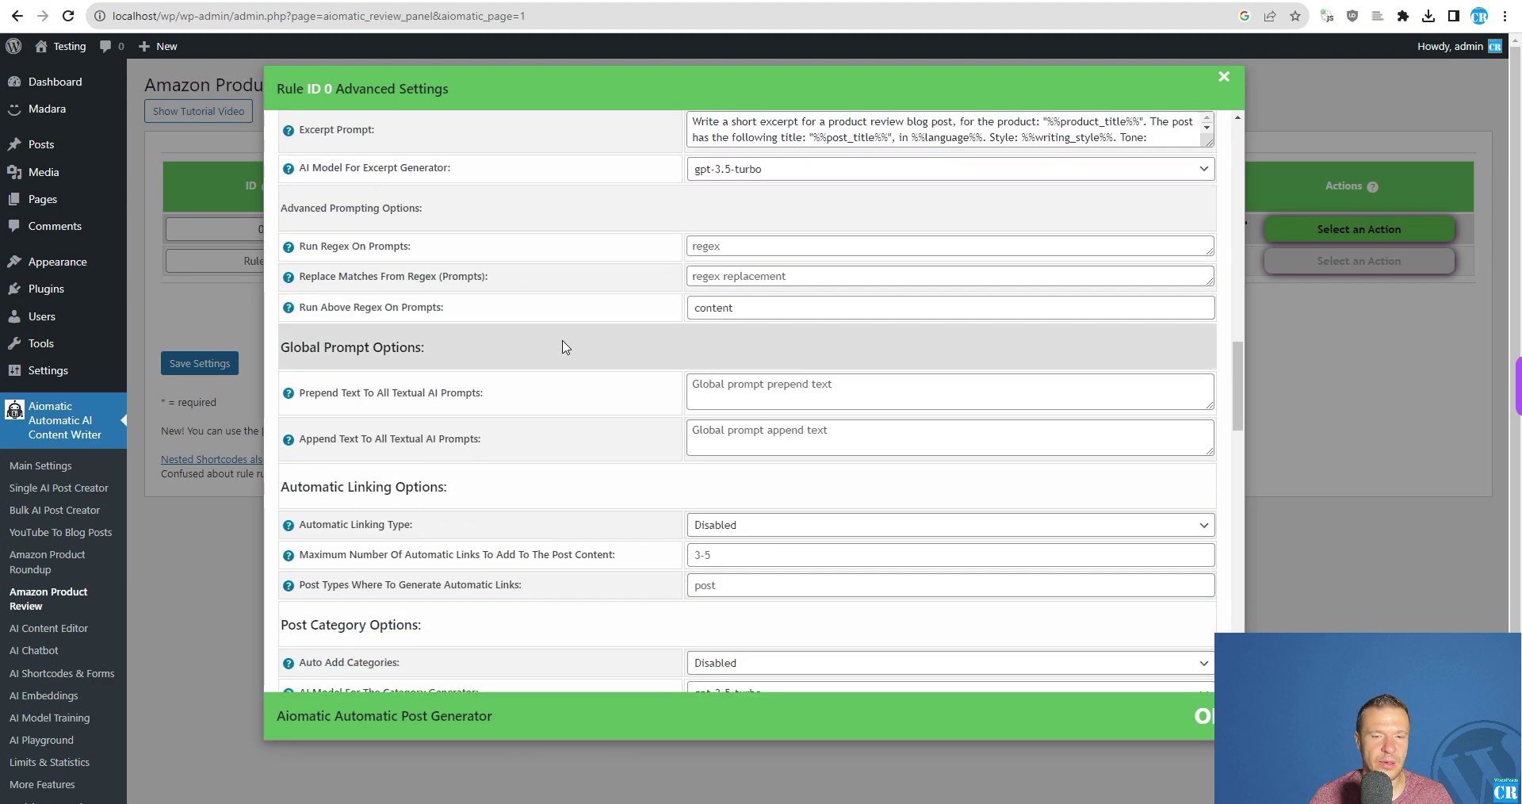
# - Examine rule 0's global prompt, automatic linking, post category and post tag options
pyautogui.scroll(-2, 645, 377)
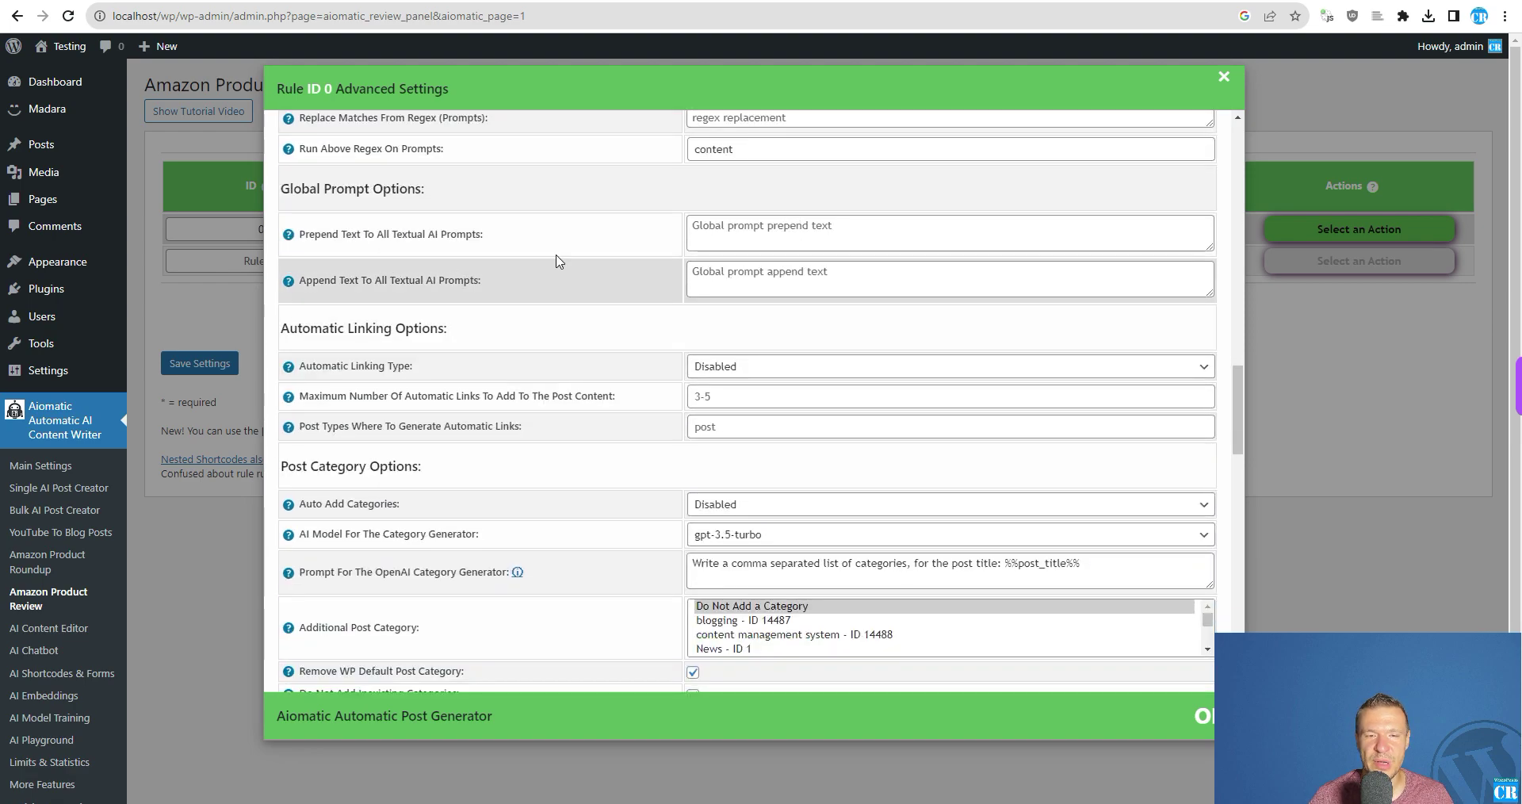
pyautogui.scroll(-2, 585, 301)
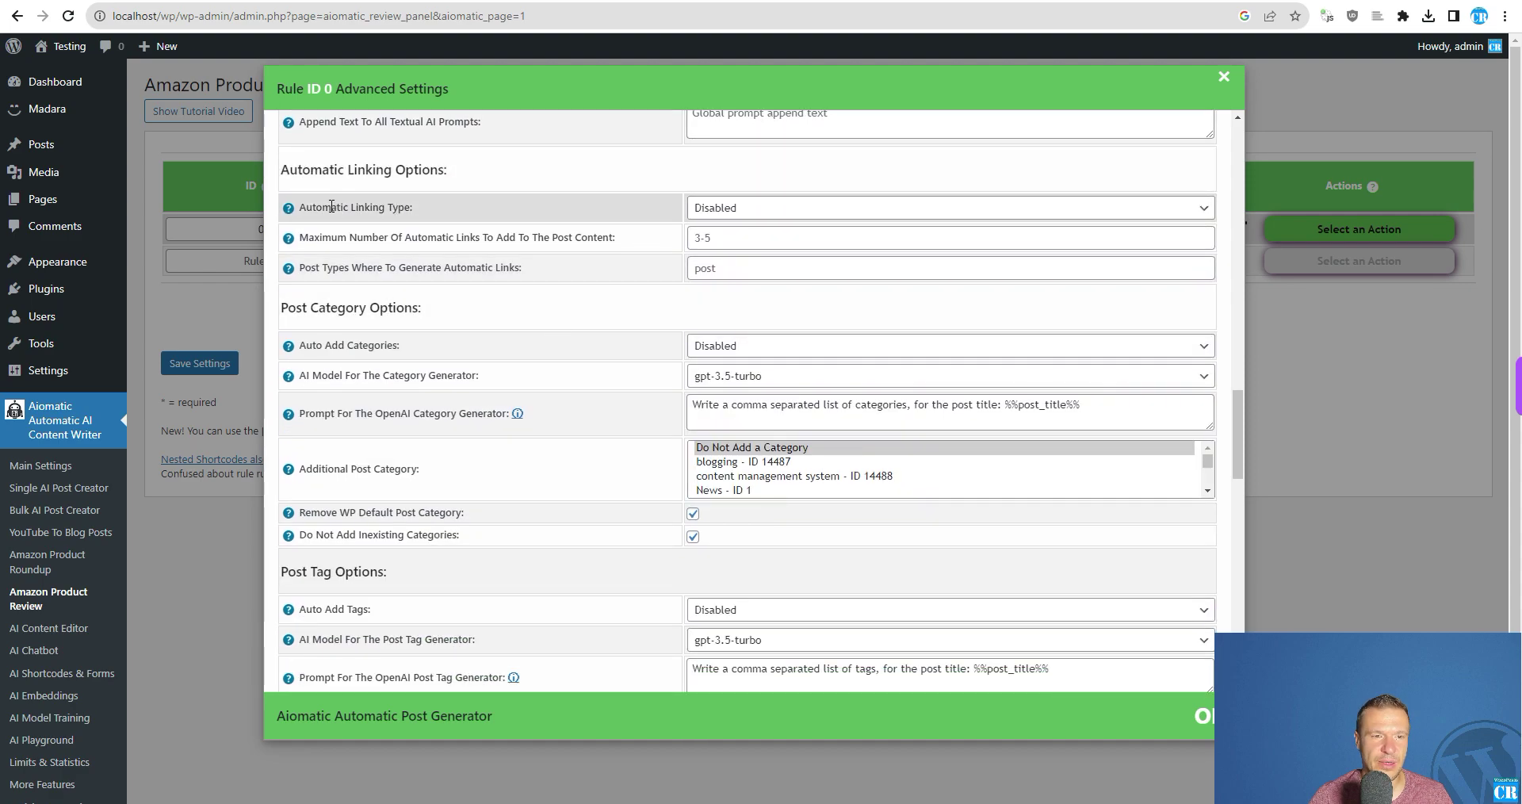
pyautogui.scroll(-2, 396, 230)
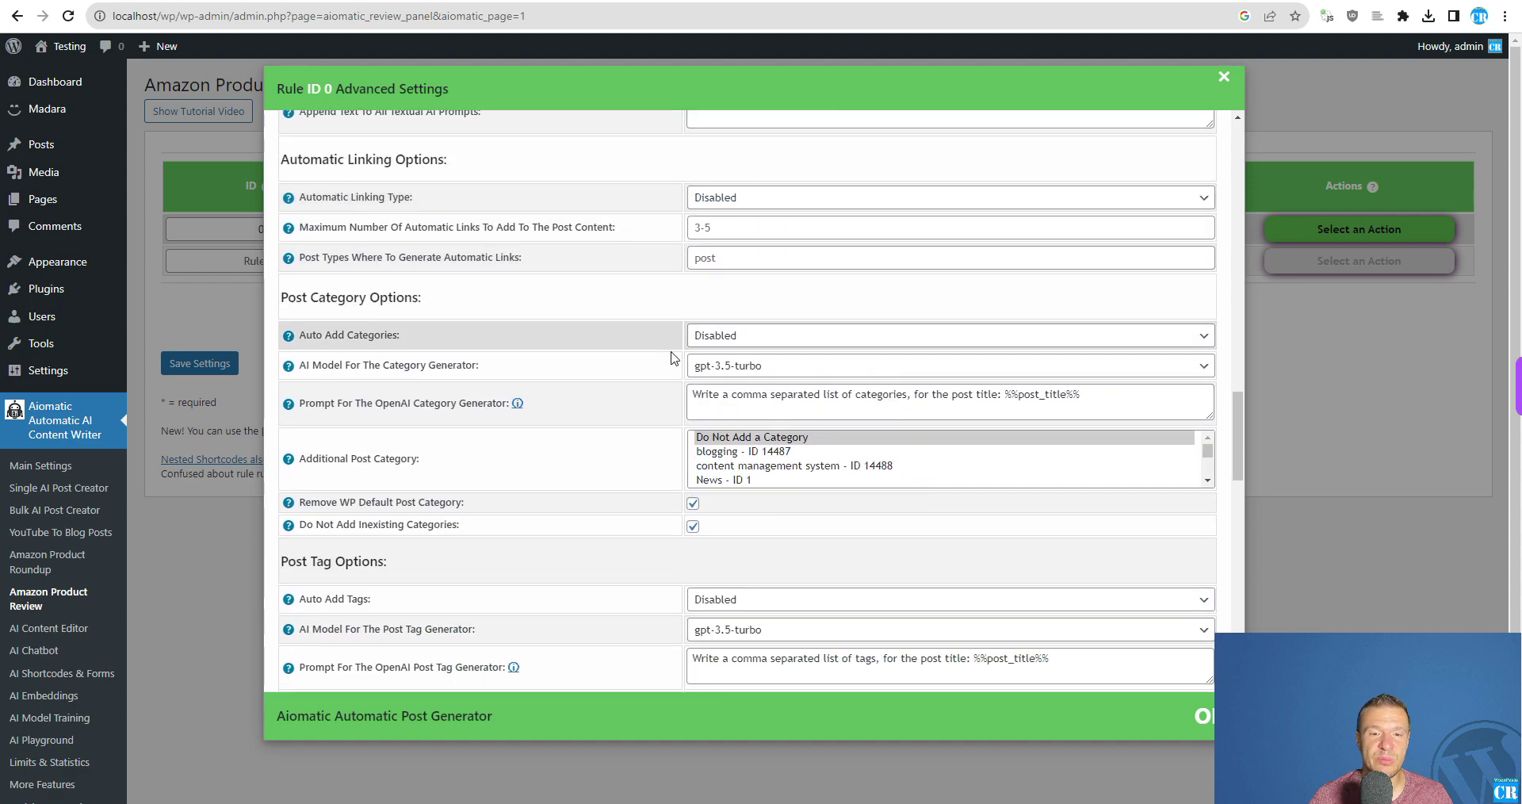
pyautogui.doubleClick(368, 189)
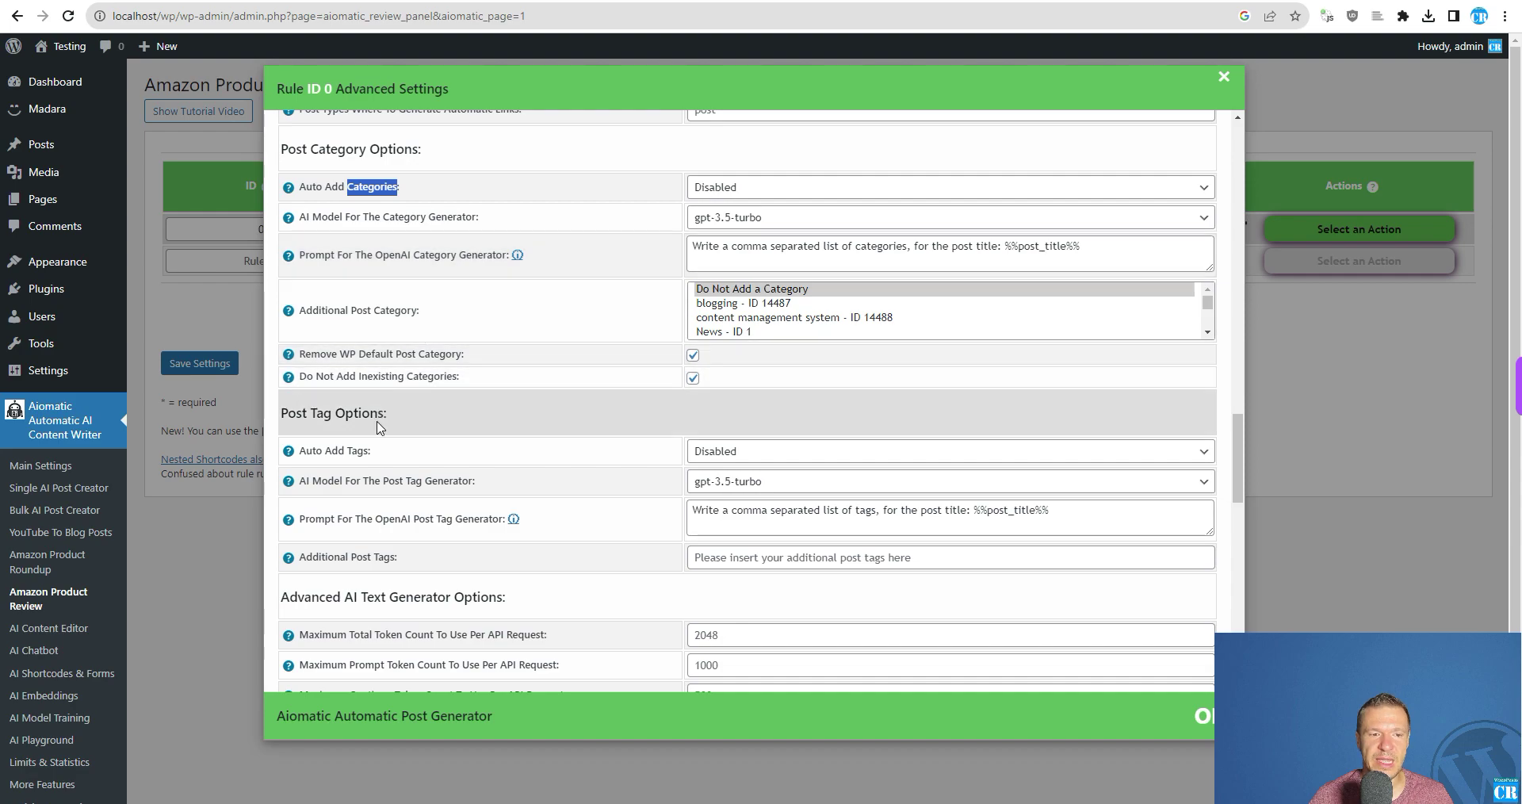
pyautogui.scroll(-4, 383, 456)
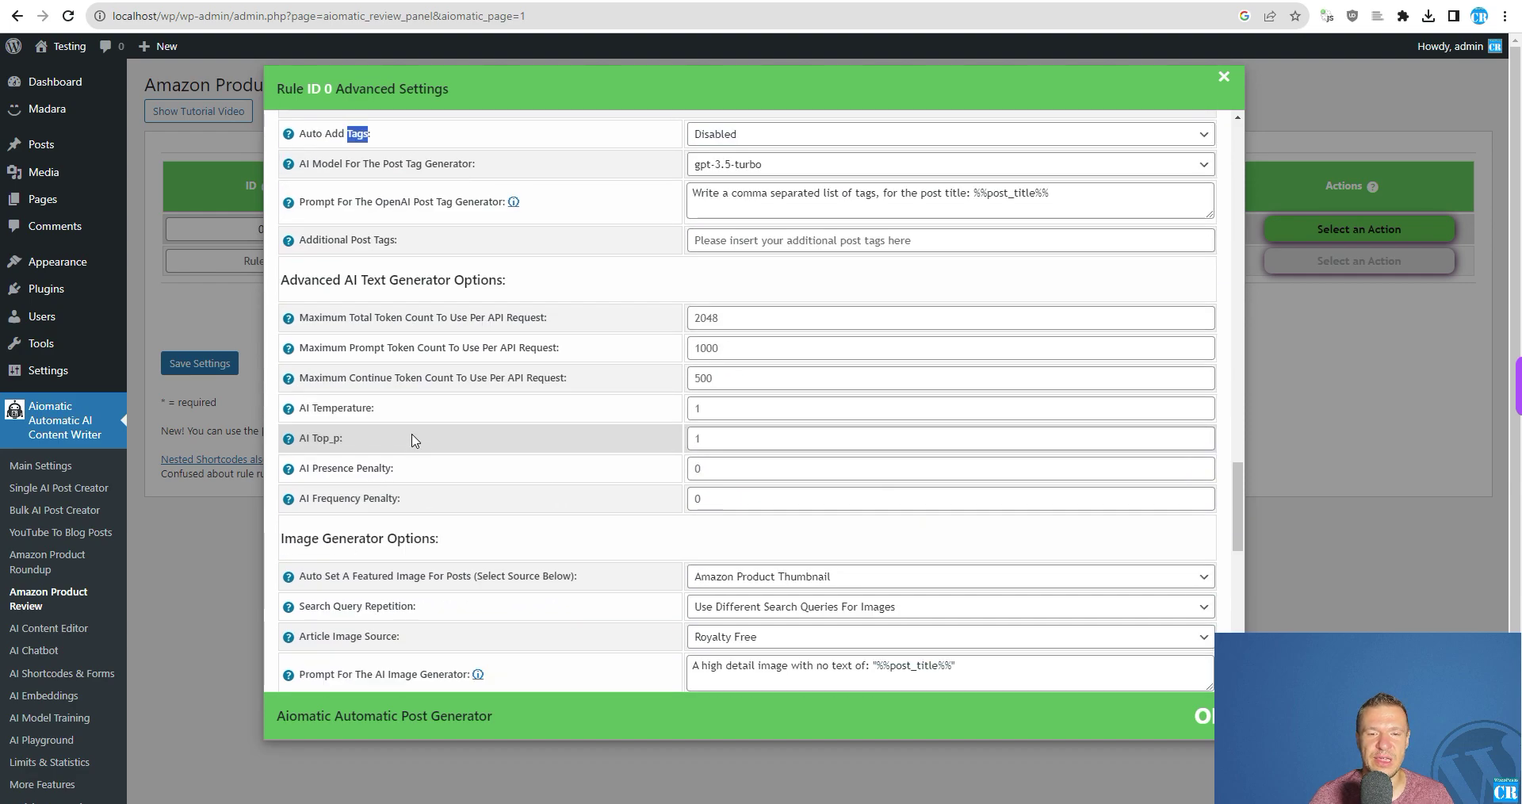
# - Examine rule 0's AI text and image generator options, the available featured image sources, and the posting options
pyautogui.scroll(-2, 412, 440)
pyautogui.scroll(-2, 527, 267)
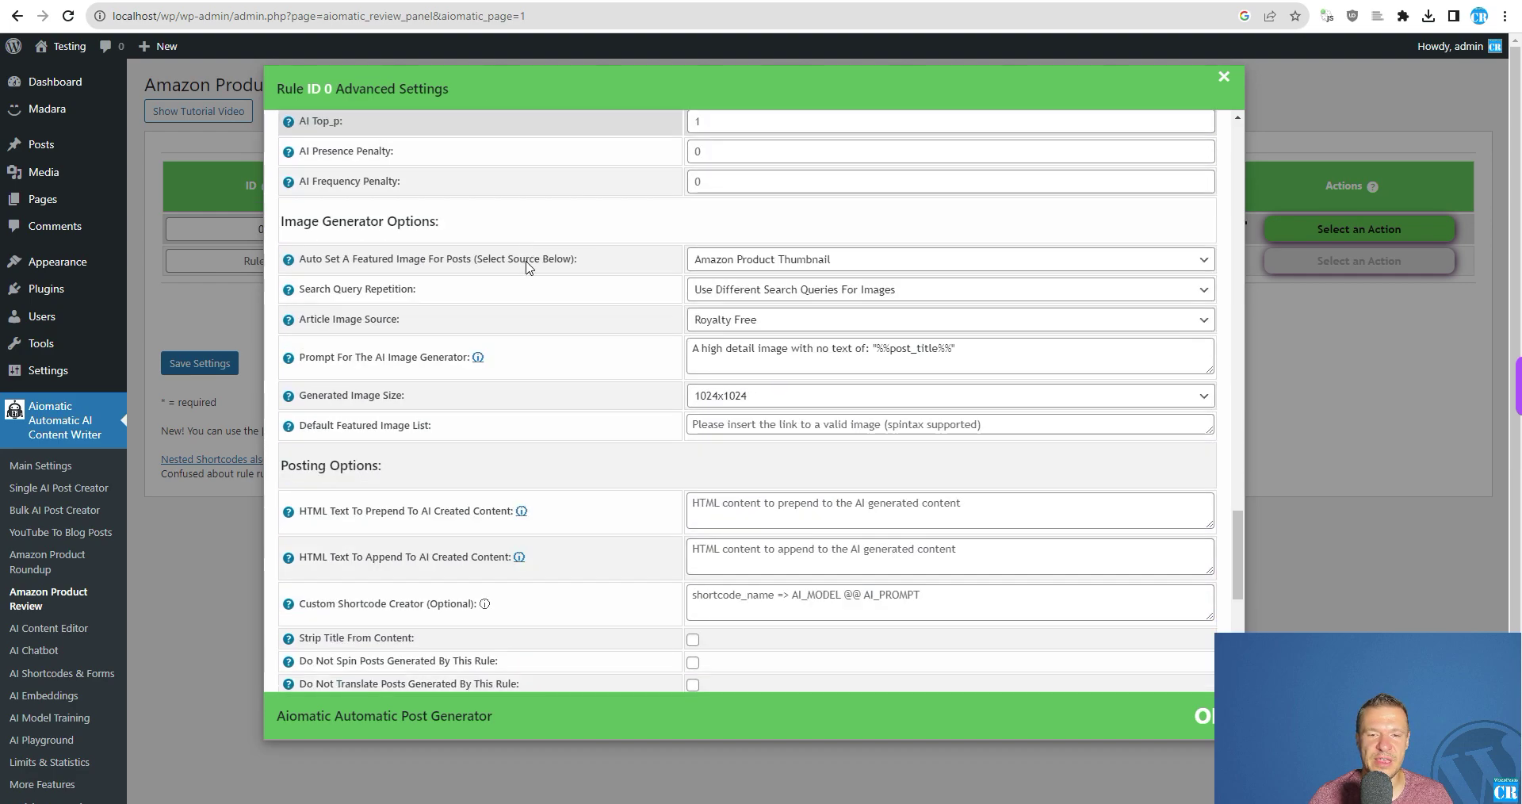
pyautogui.click(736, 261)
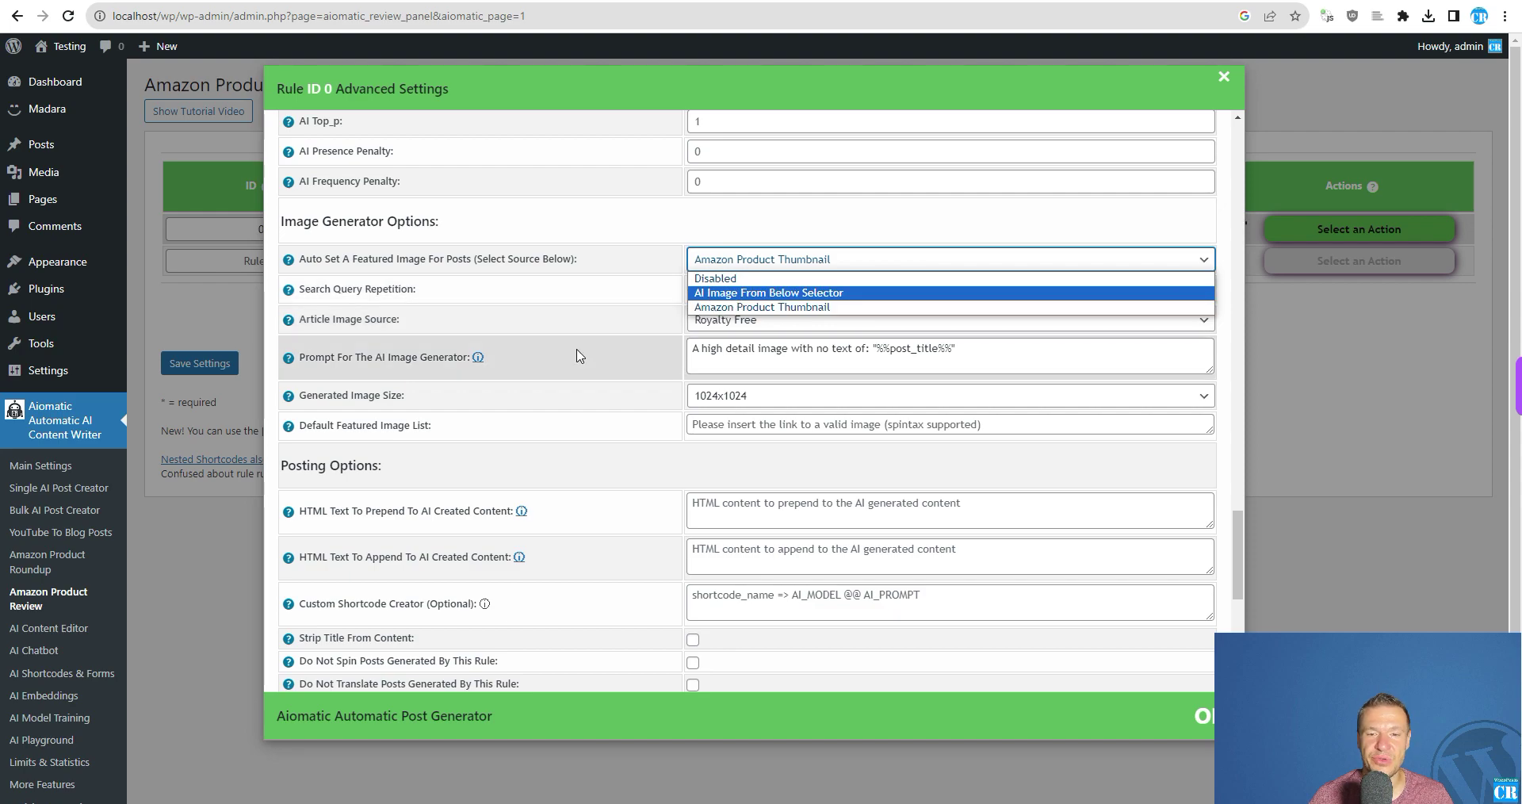
pyautogui.scroll(-5, 578, 364)
pyautogui.scroll(-5, 565, 184)
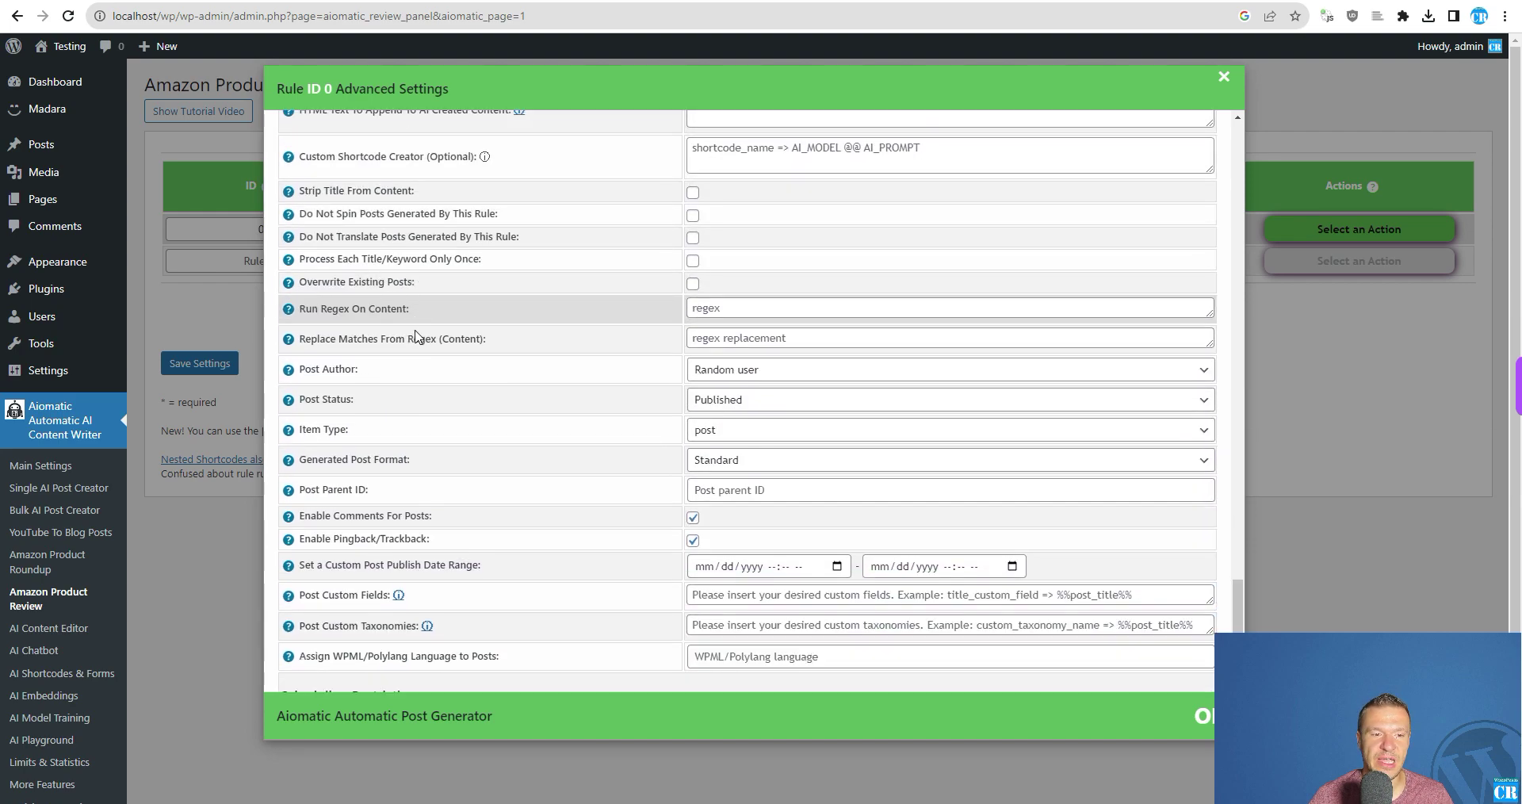
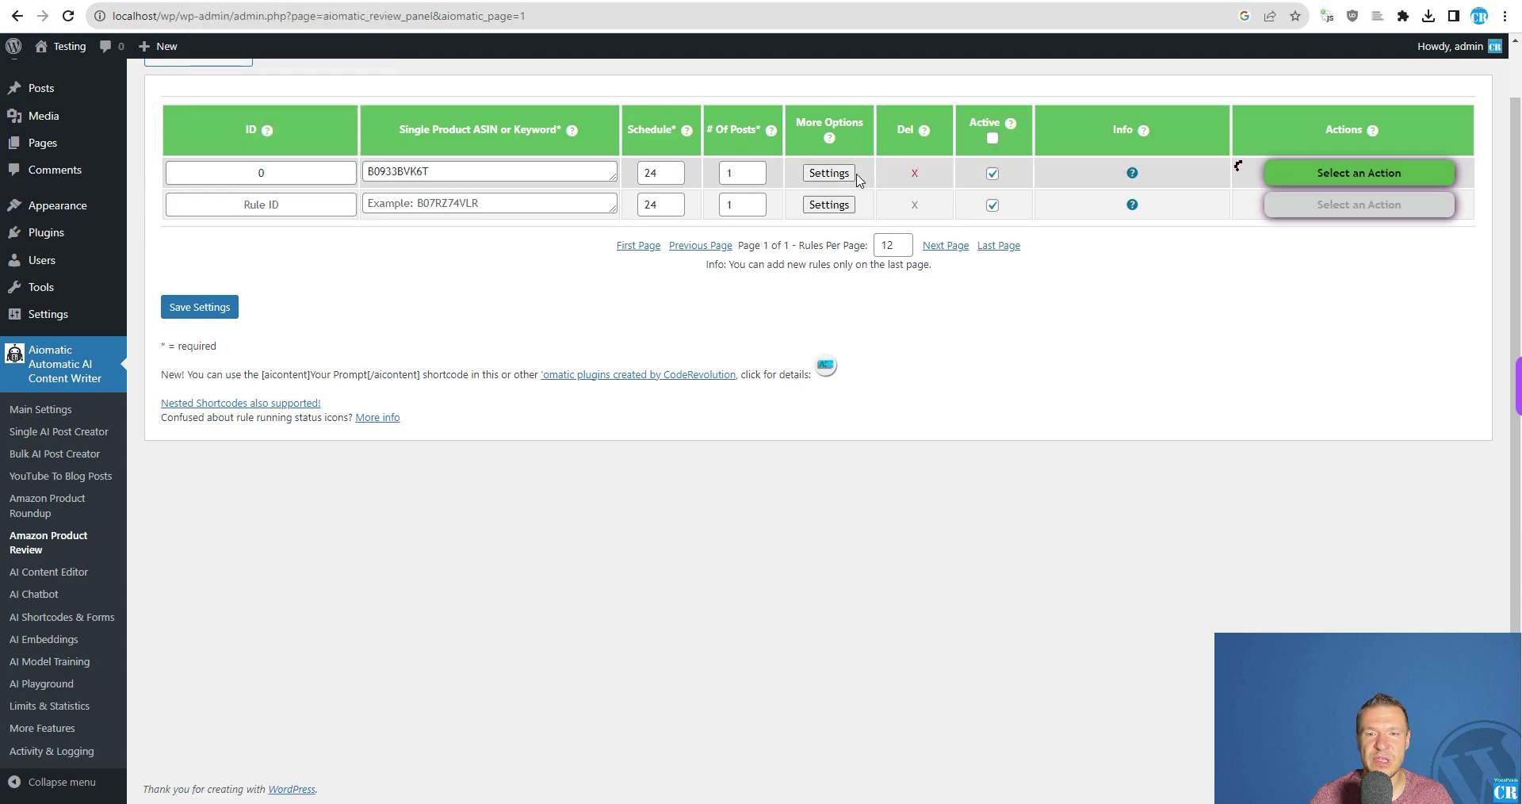
# - Reopen rule 0's advanced settings, review the AI writer and article section options, and close the settings
pyautogui.click(829, 173)
pyautogui.scroll(5, 1162, 525)
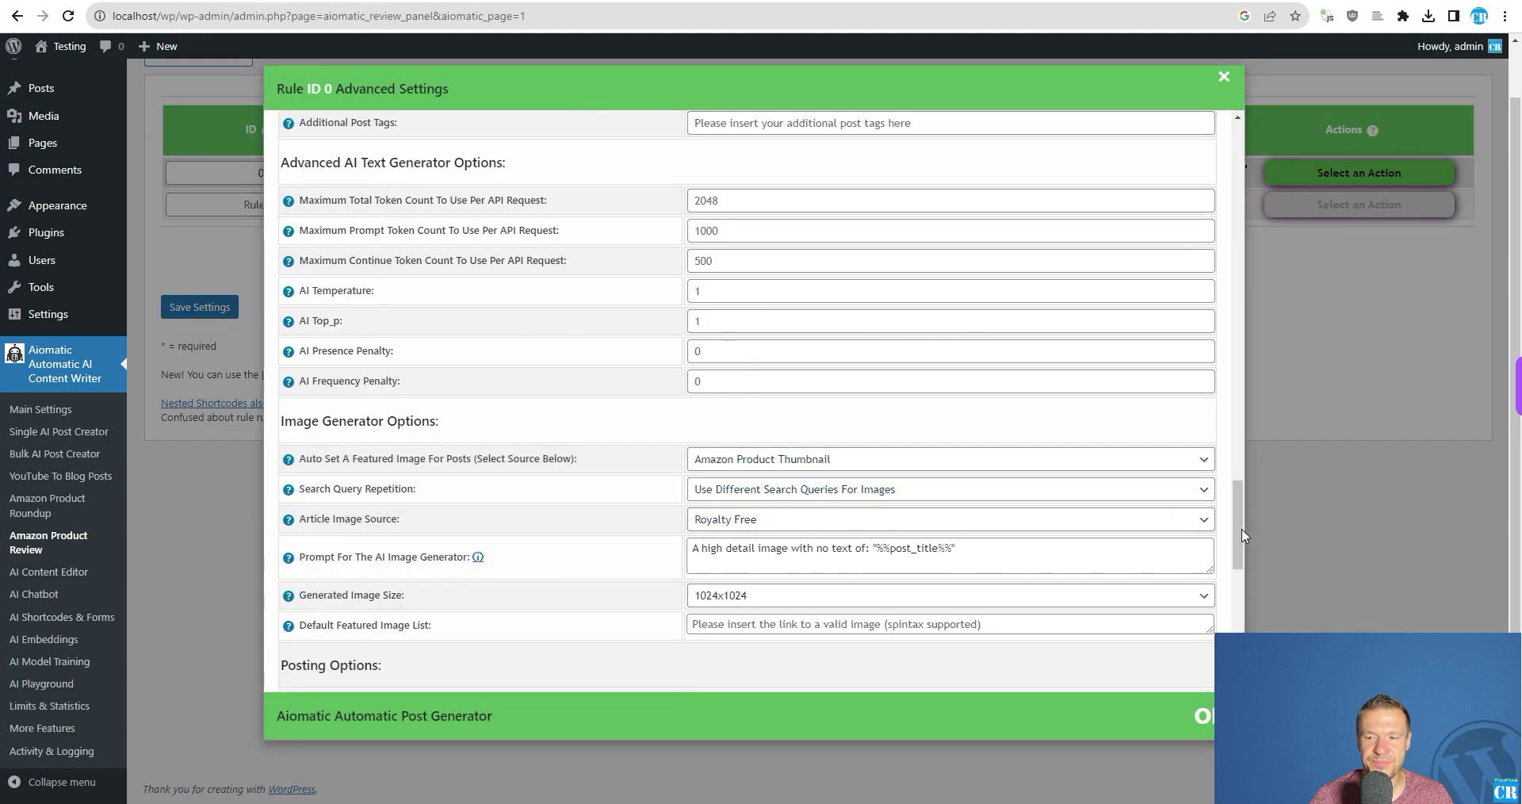
pyautogui.scroll(10, 1163, 525)
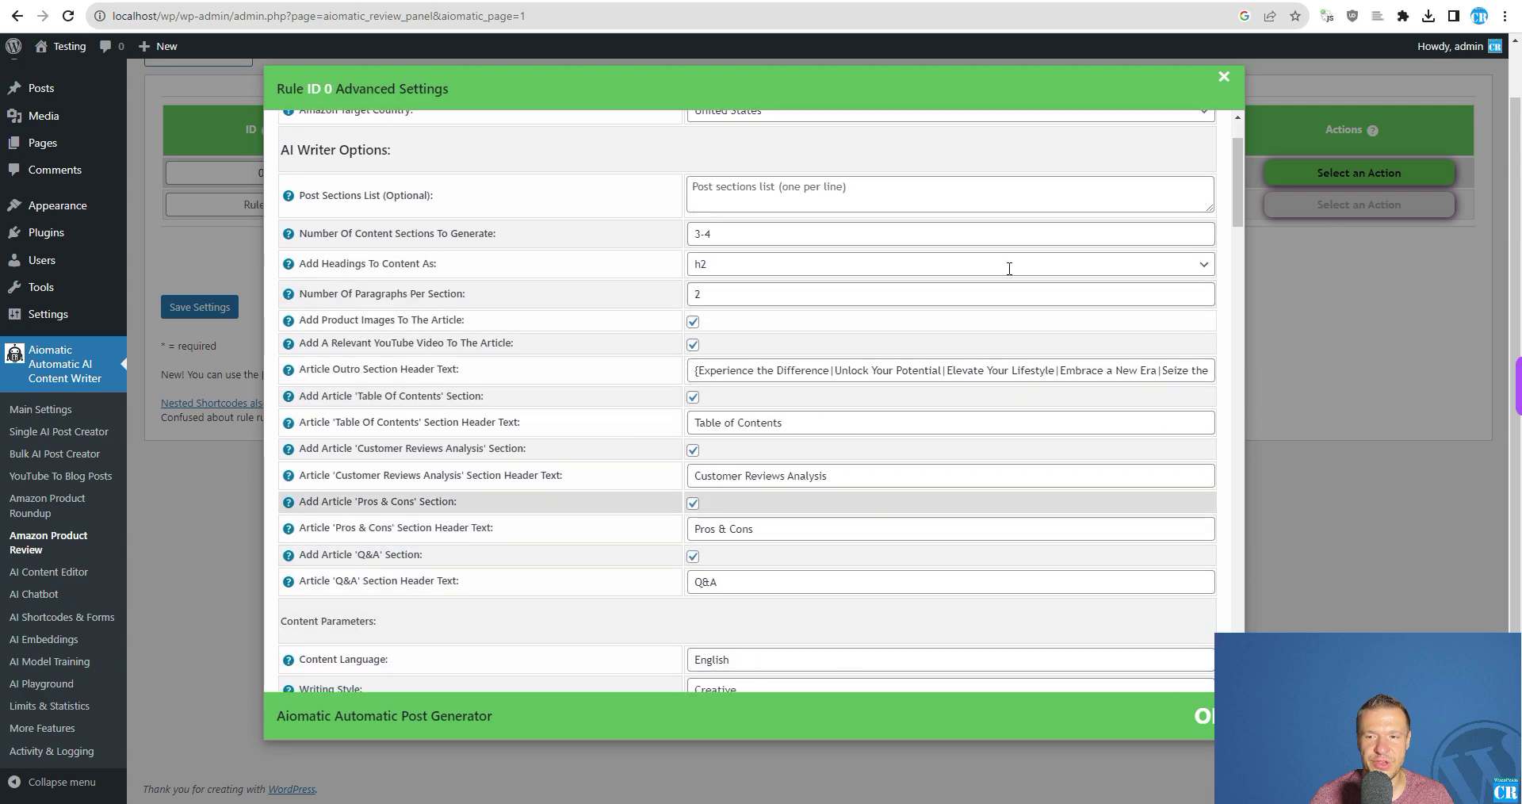
pyautogui.click(1319, 346)
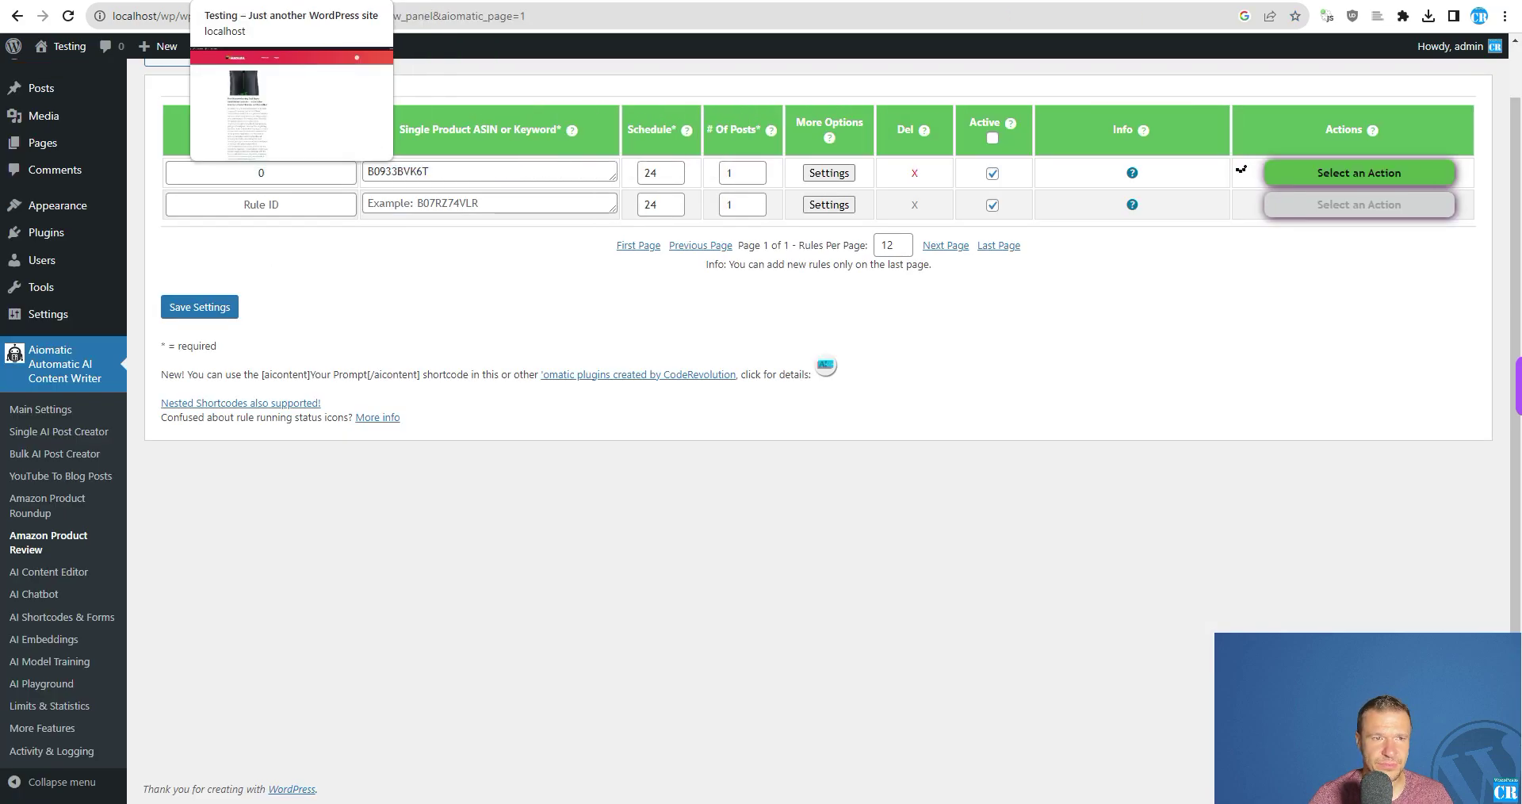
# - Open Aiomatic's Activity & Logging page and go to the latest log entries for the running rule
pyautogui.click(444, 2)
pyautogui.click(68, 19)
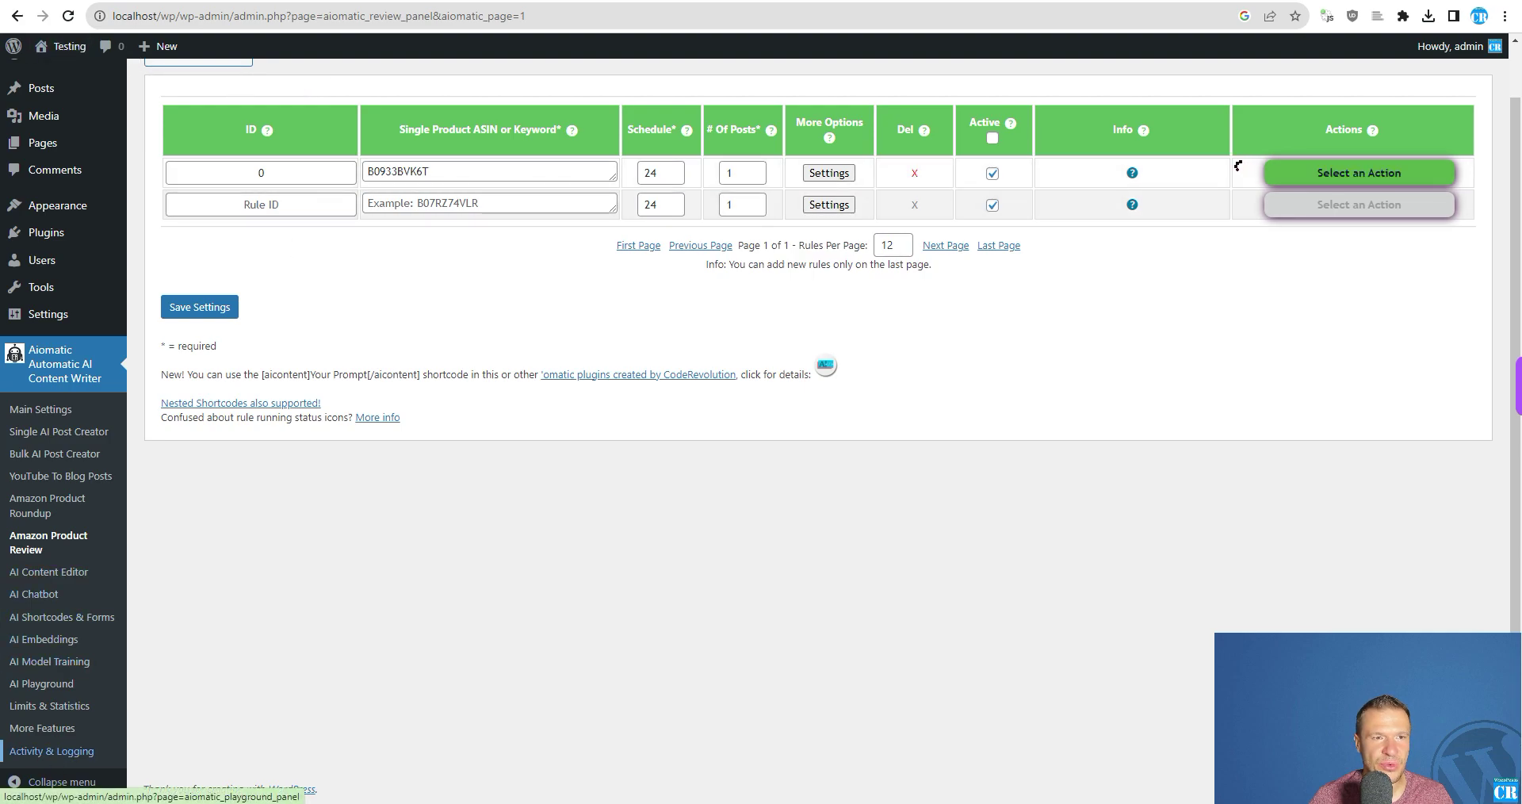
pyautogui.click(50, 751)
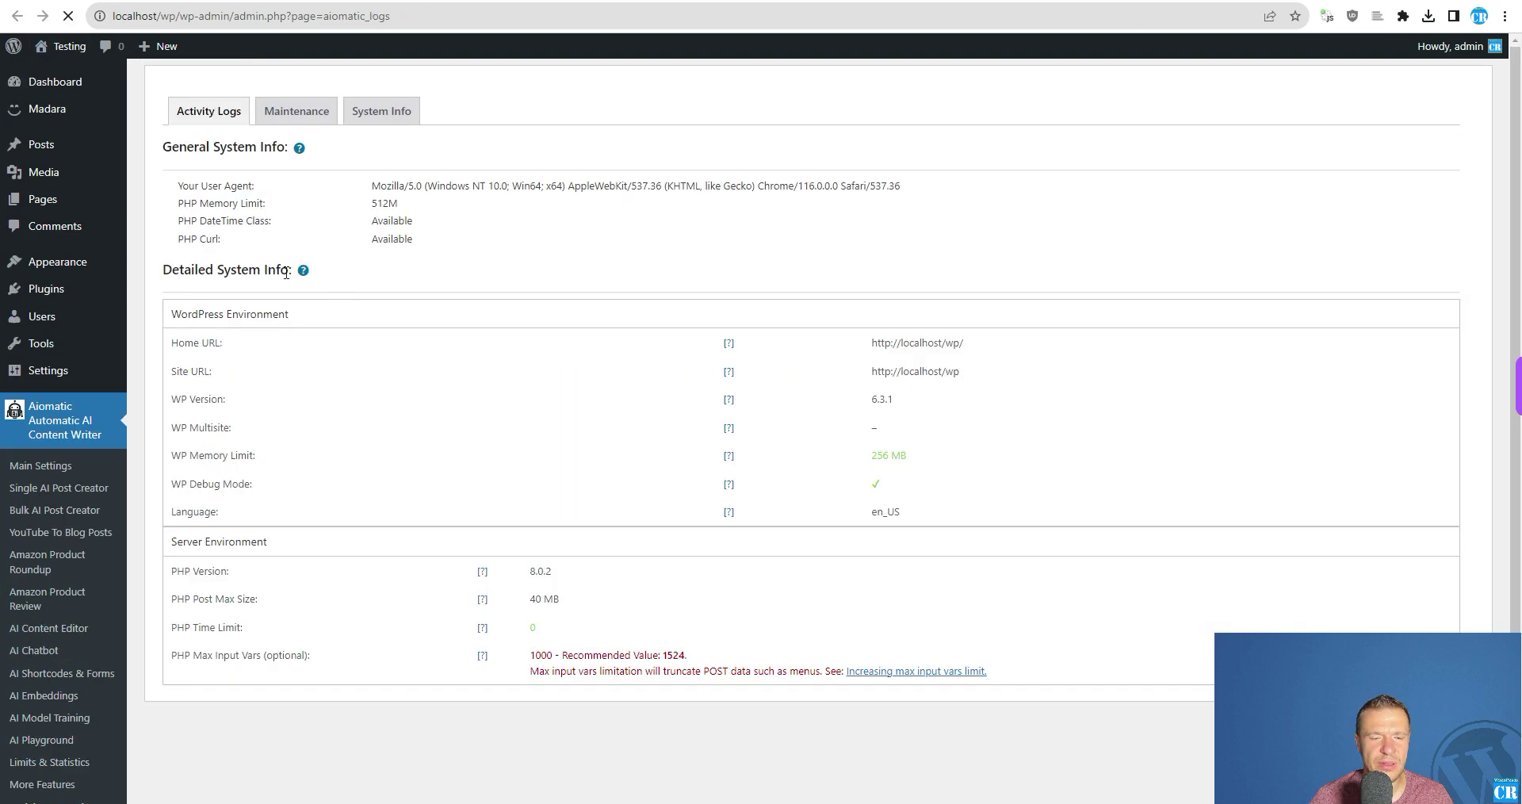
pyautogui.scroll(-5, 4, 262)
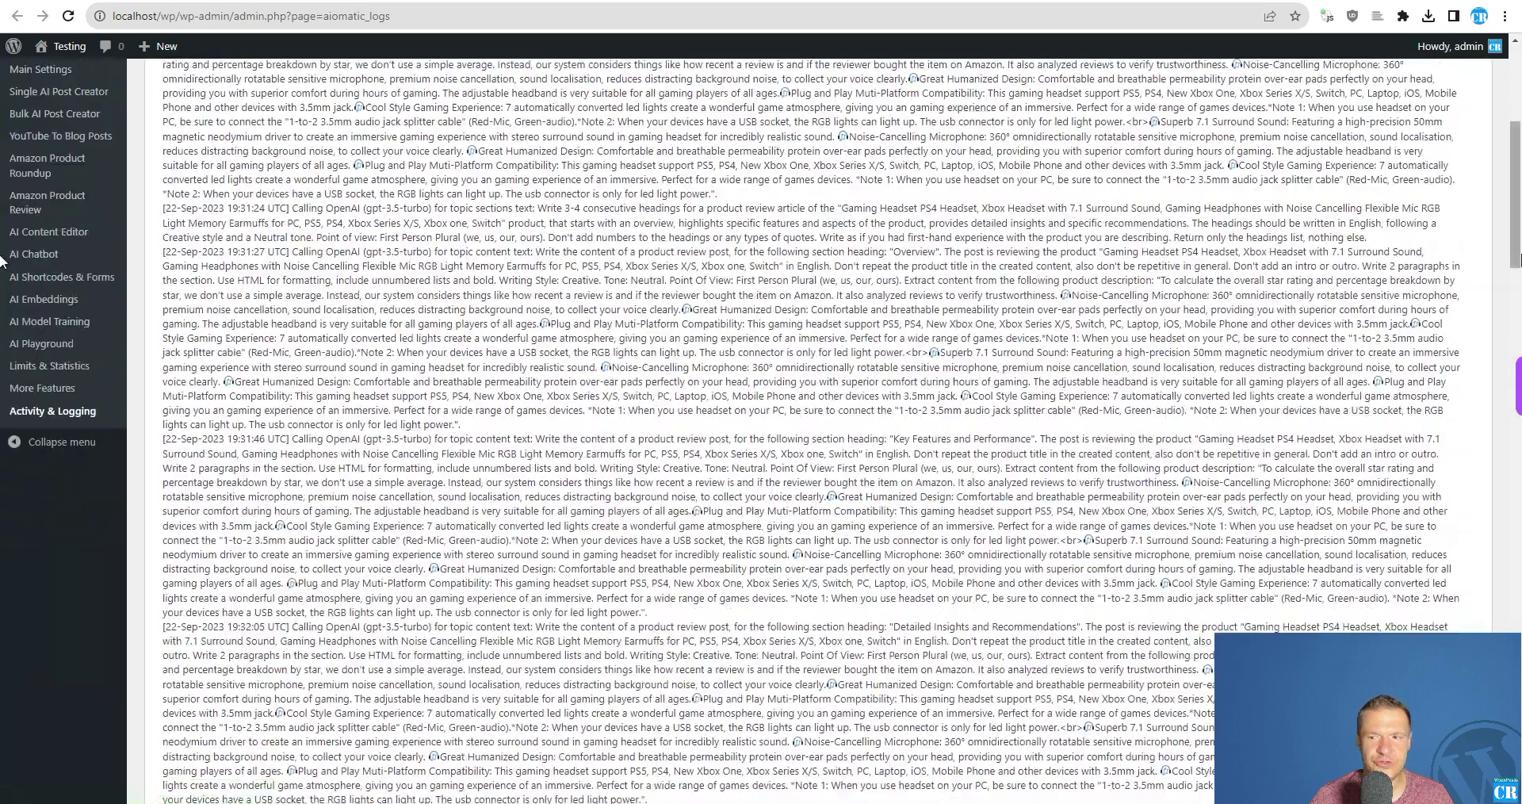
pyautogui.scroll(-20, 4, 261)
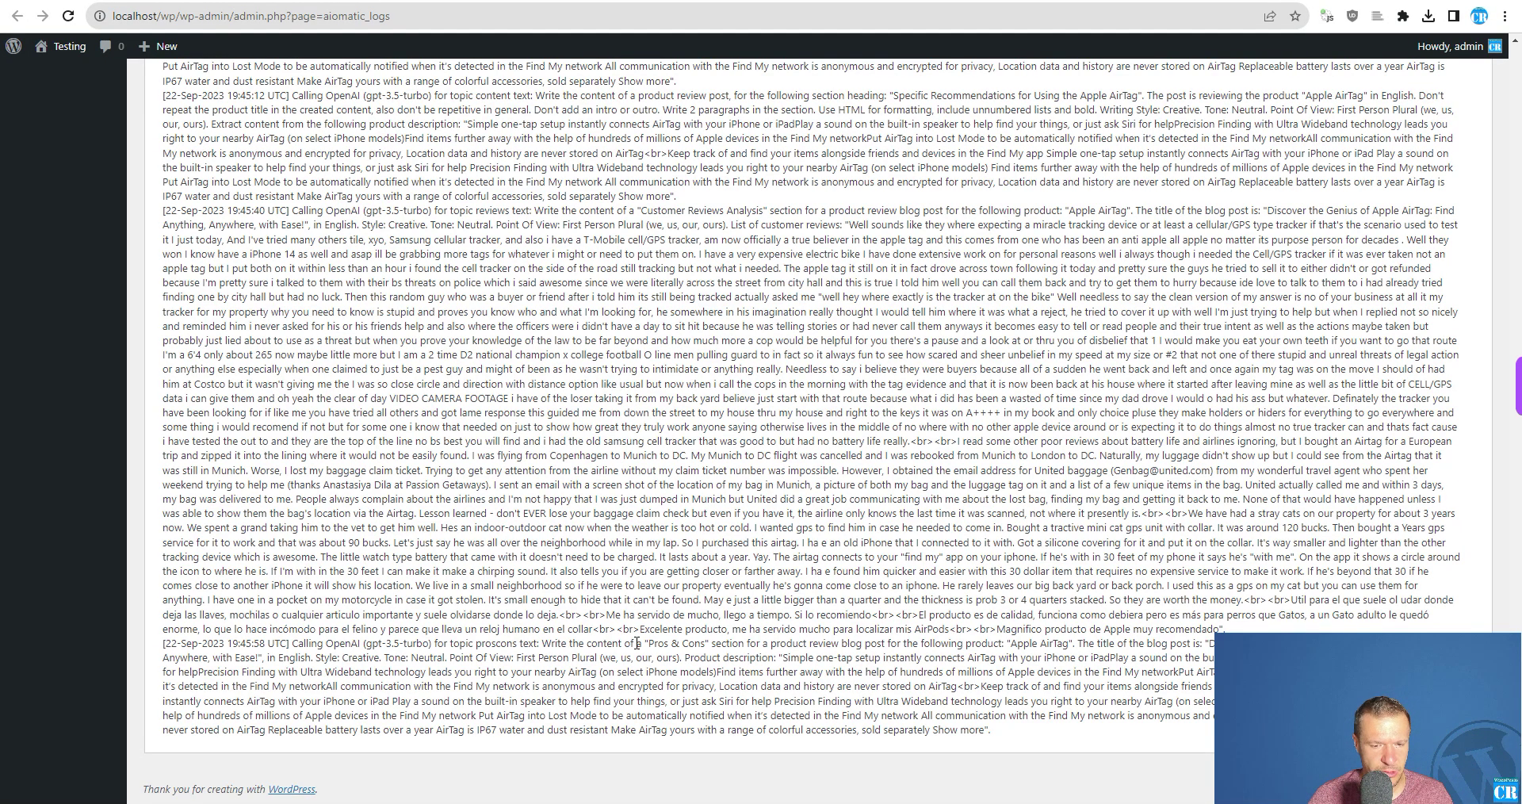
# - Highlight "Pros & Cons" in the latest log entry, reload the log, and highlight "Q&A" in the newest entry
pyautogui.moveTo(651, 644); pyautogui.dragTo(708, 645)
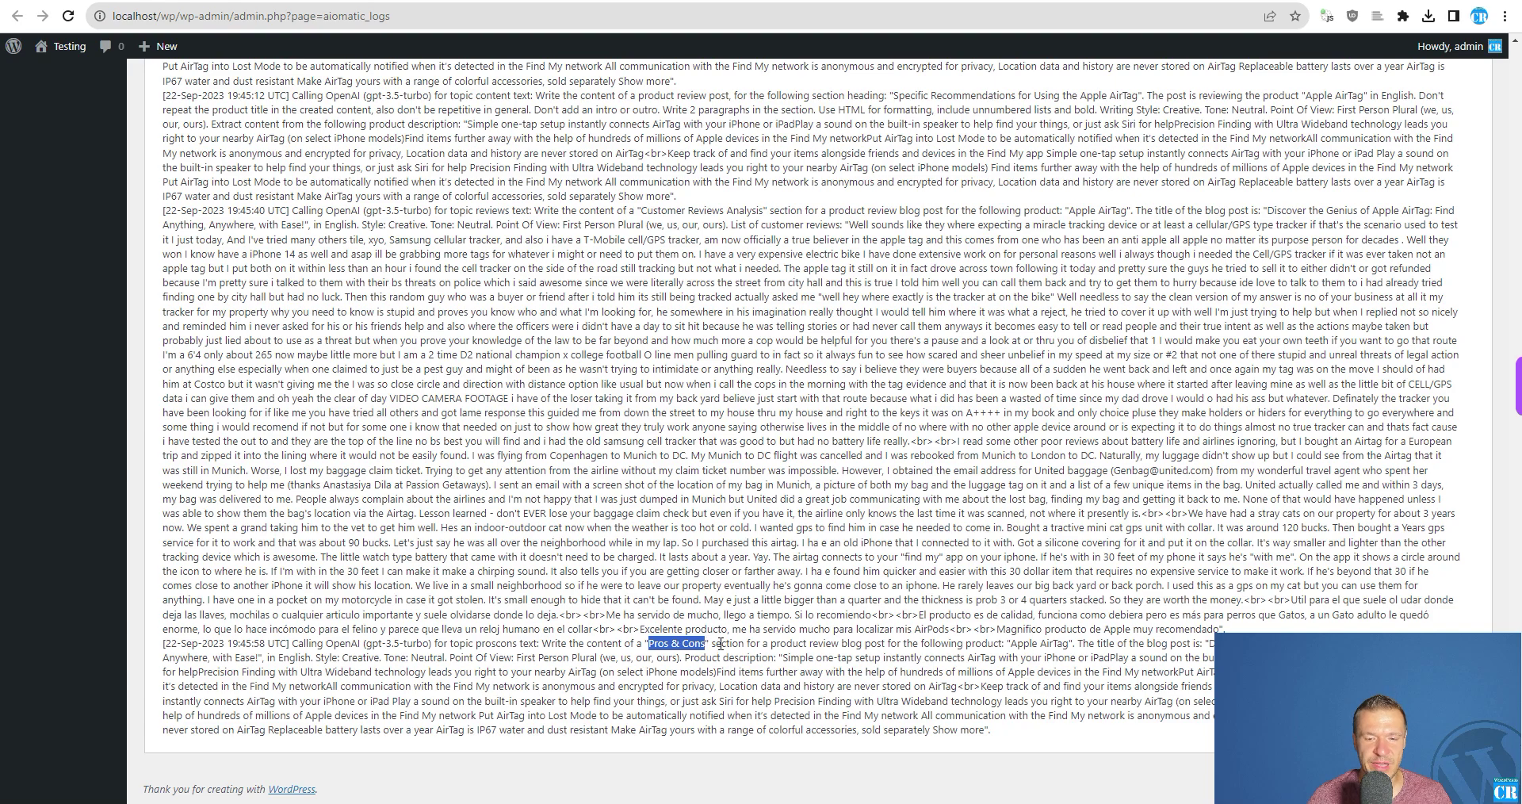
pyautogui.click(69, 15)
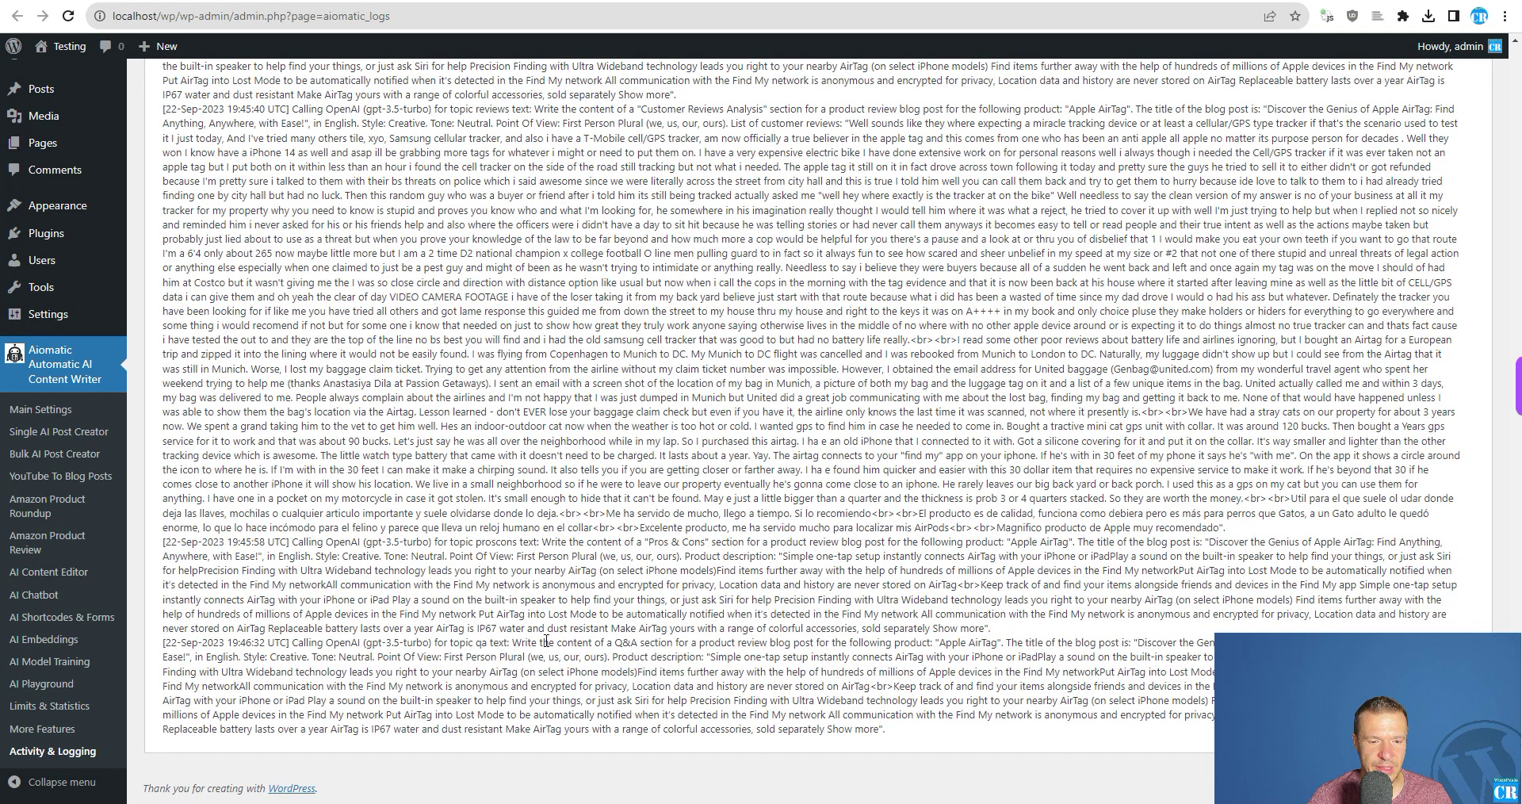
pyautogui.moveTo(615, 644); pyautogui.dragTo(637, 646)
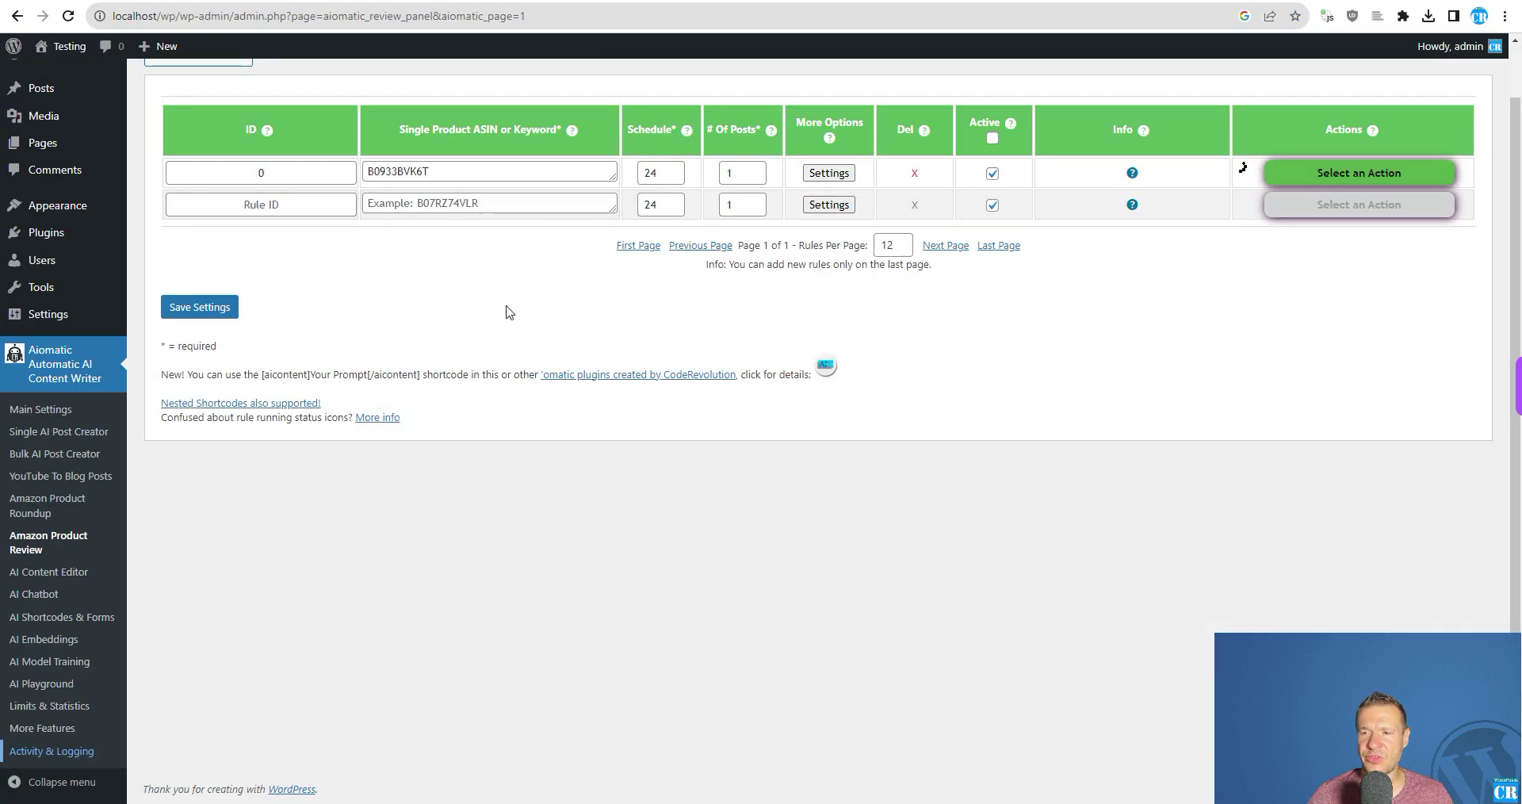
# - Look over the plugin's CodeCanyon page, the activity log and the site's homepage, and return to the Amazon Product Review rules
pyautogui.hotkey('ctrl', 'Tab')
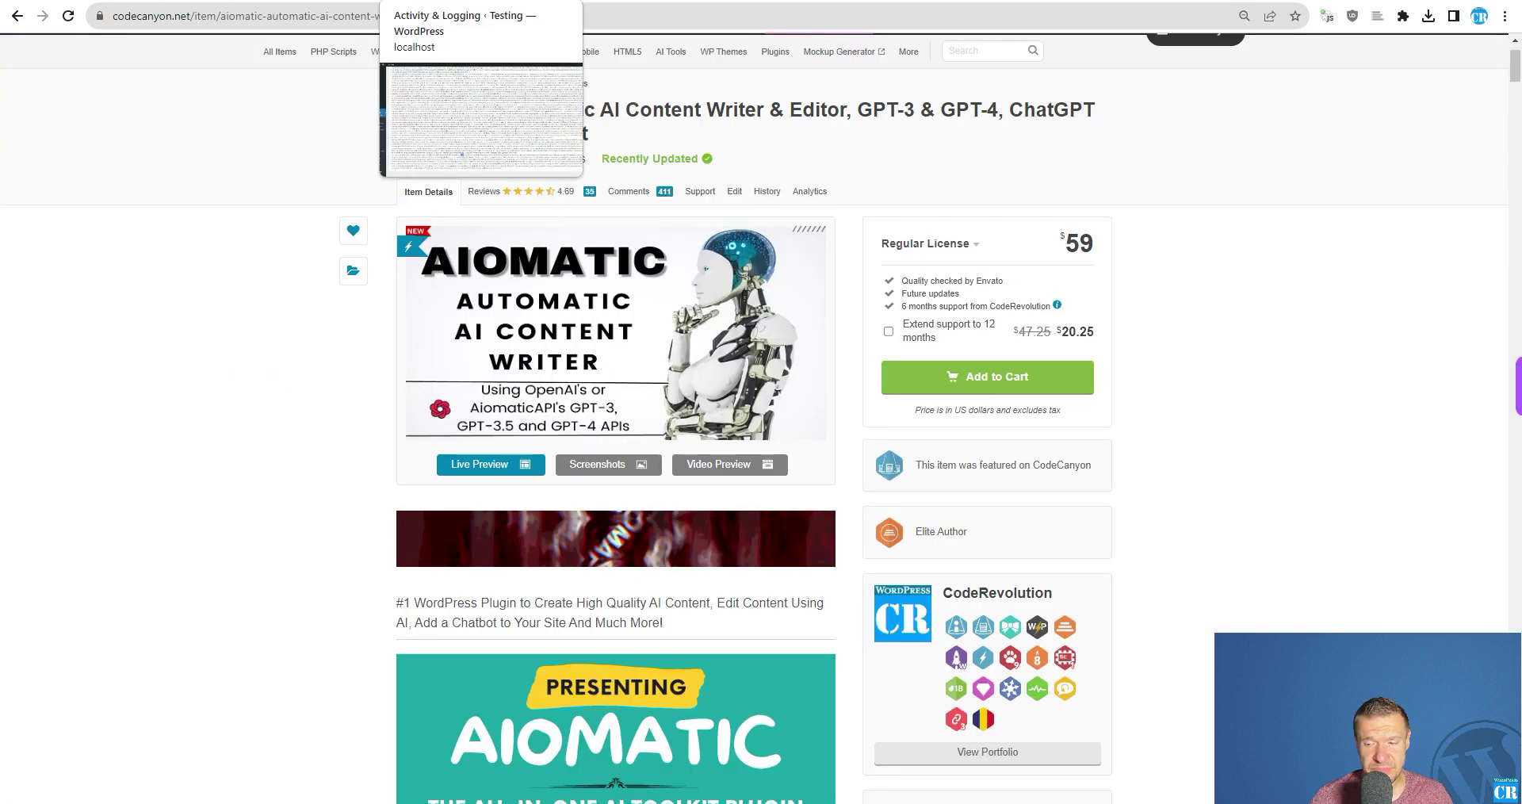
pyautogui.hotkey('ctrl', 'Tab')
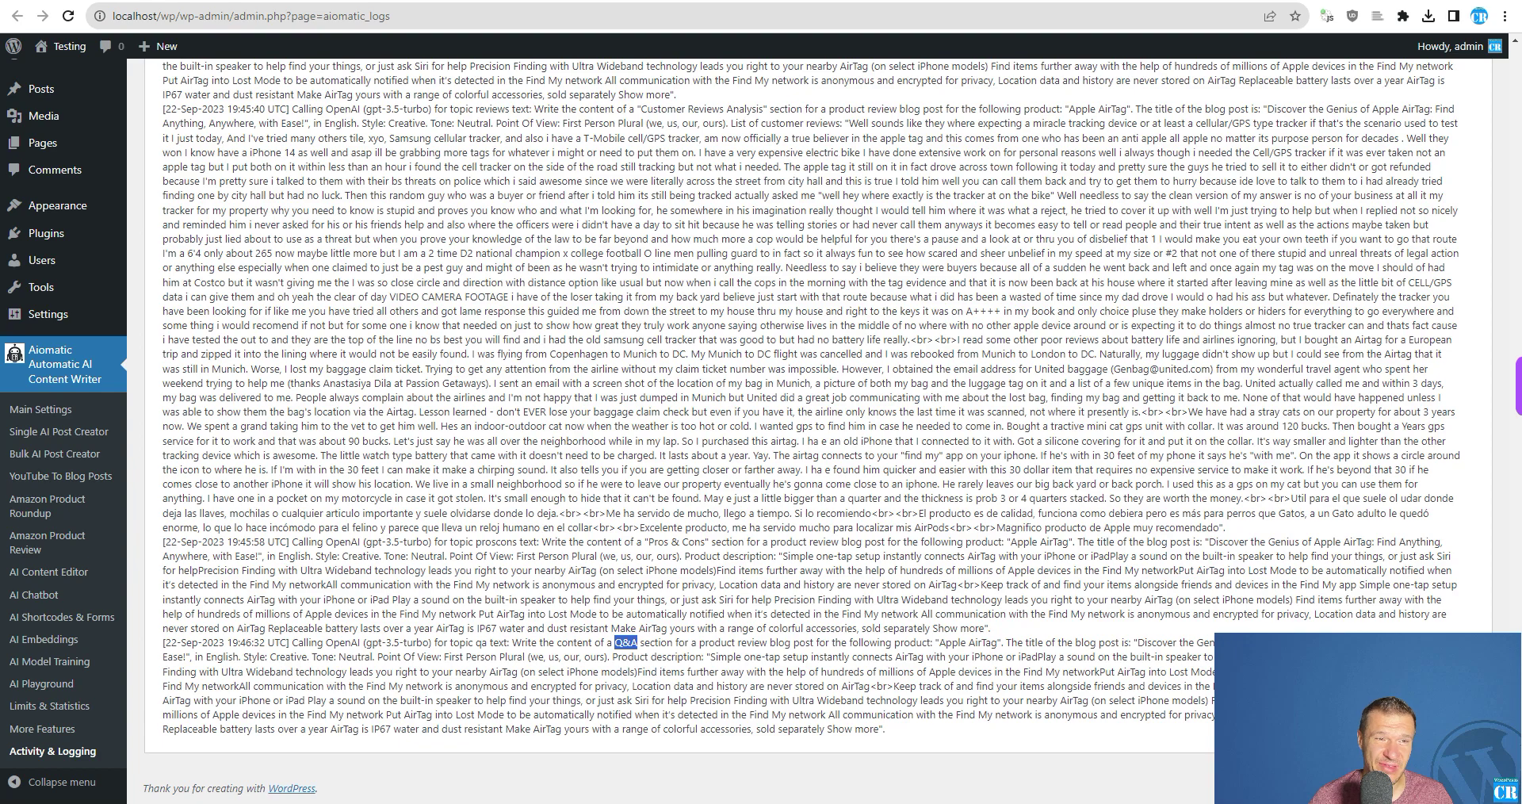
pyautogui.hotkey('ctrl', 'Tab')
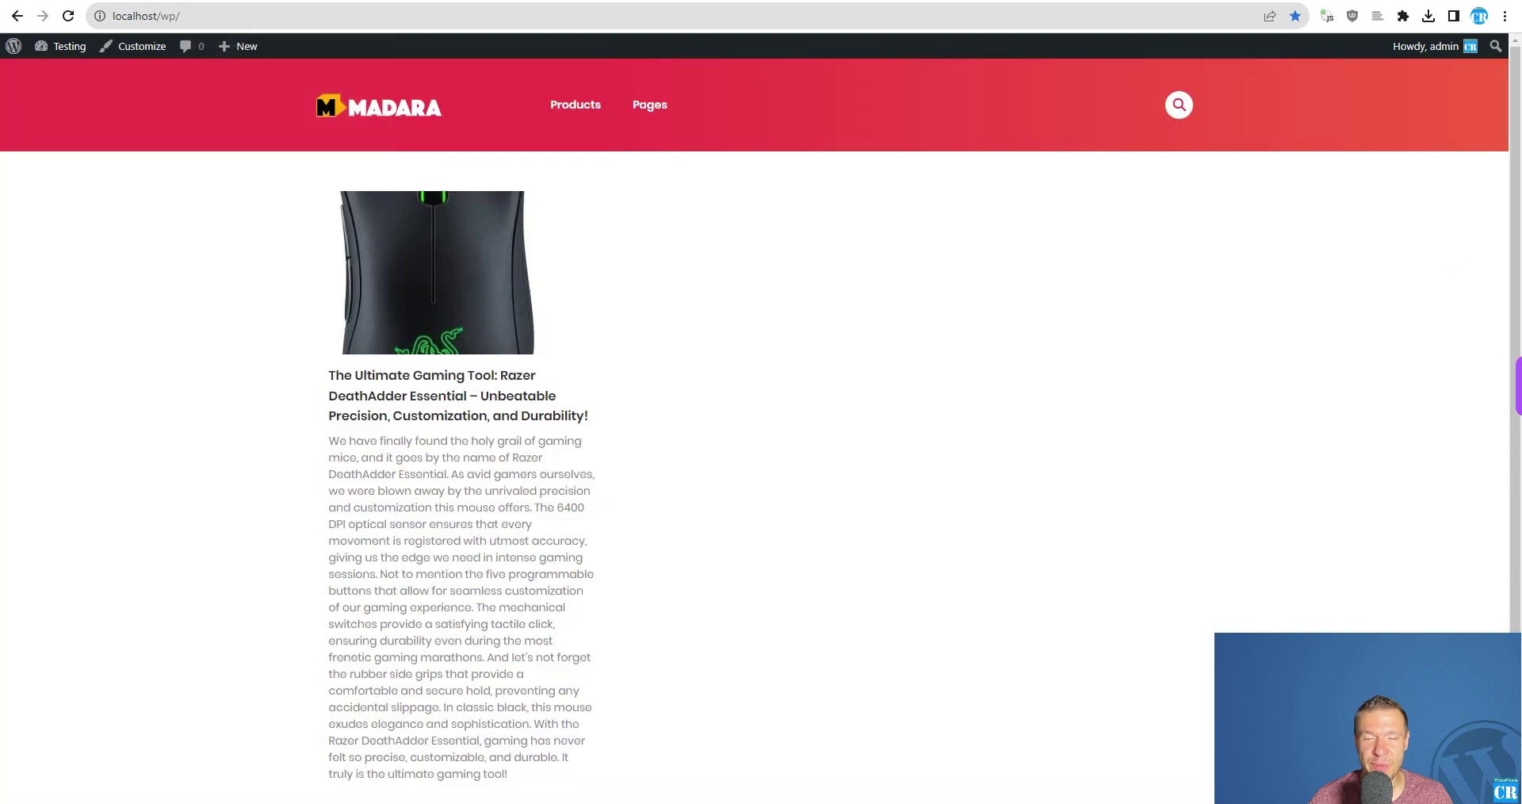
pyautogui.hotkey('ctrl', 'Tab')
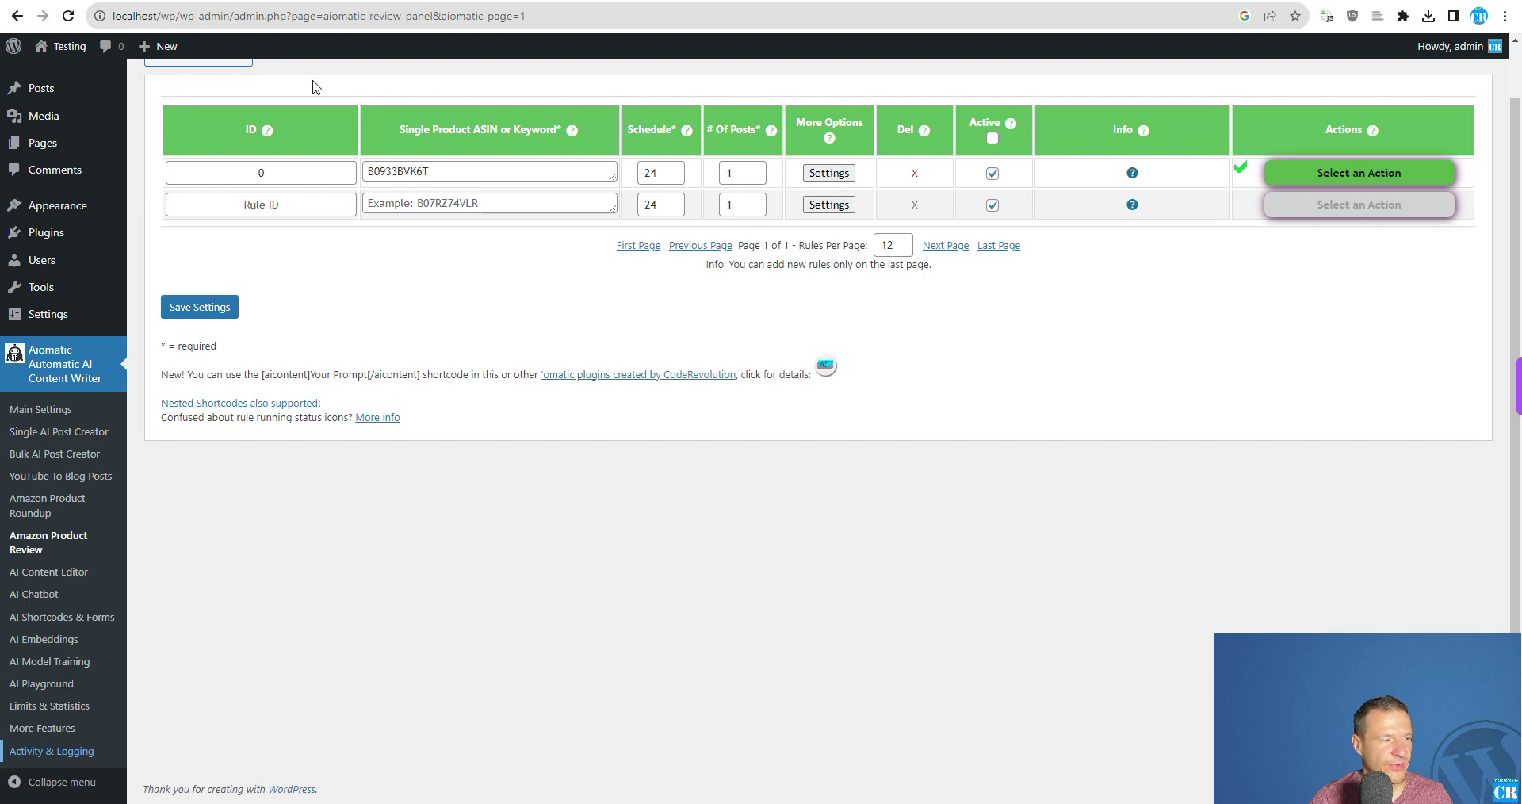
# - Reload the site's homepage and open the newly generated Apple AirTag review post
pyautogui.click(70, 46)
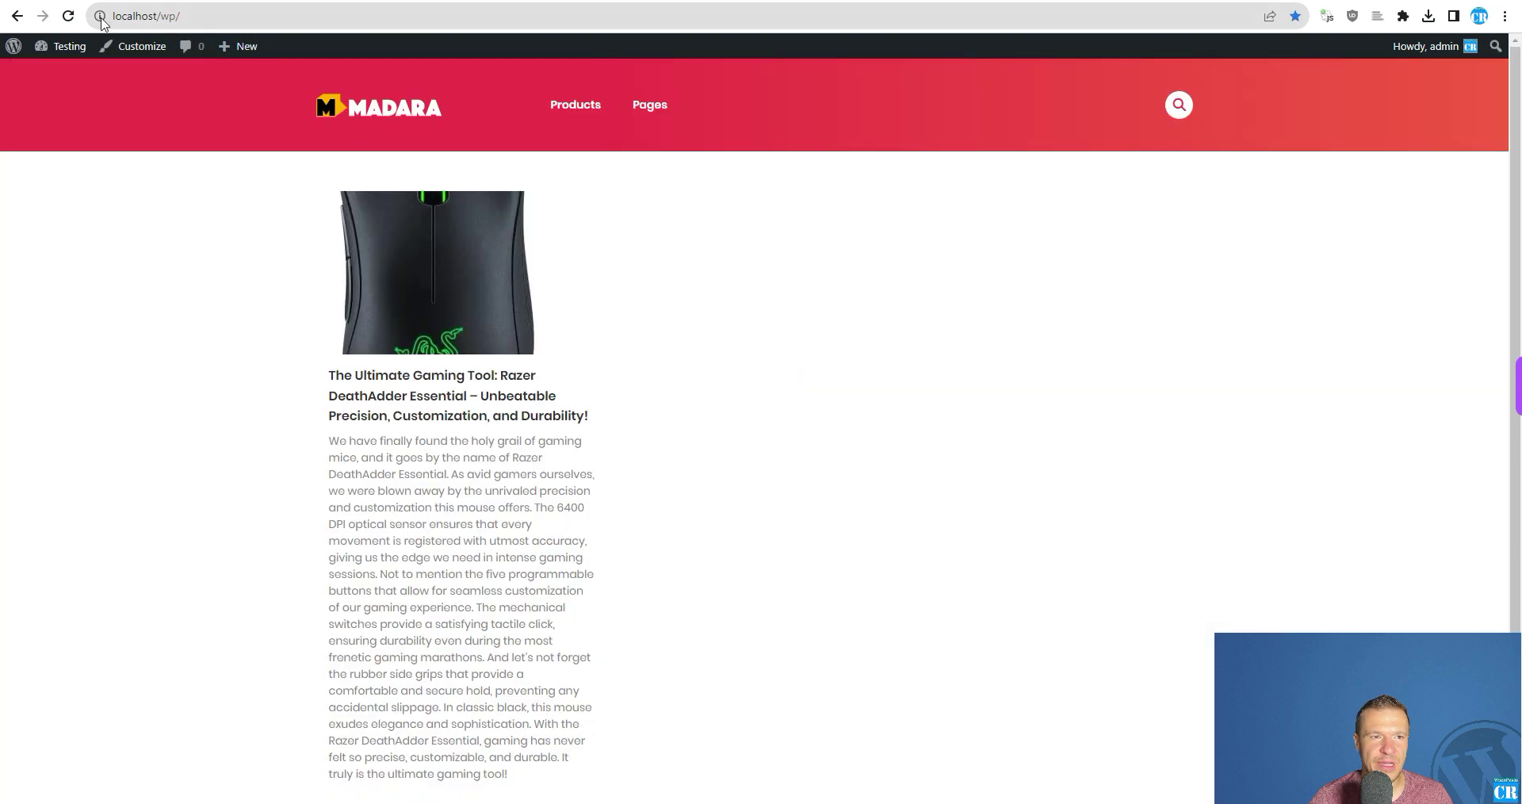
pyautogui.click(68, 16)
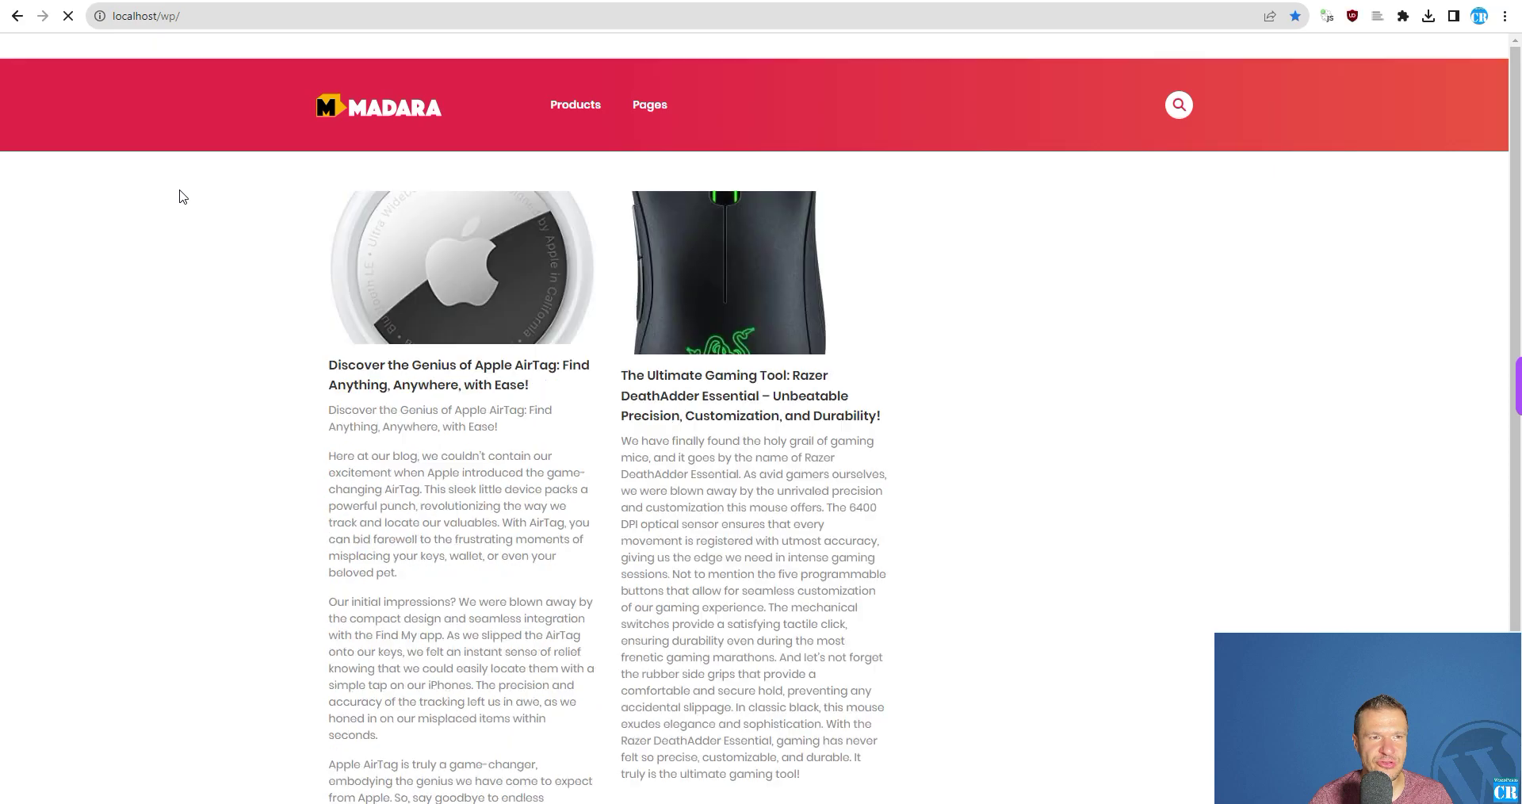
pyautogui.click(423, 341)
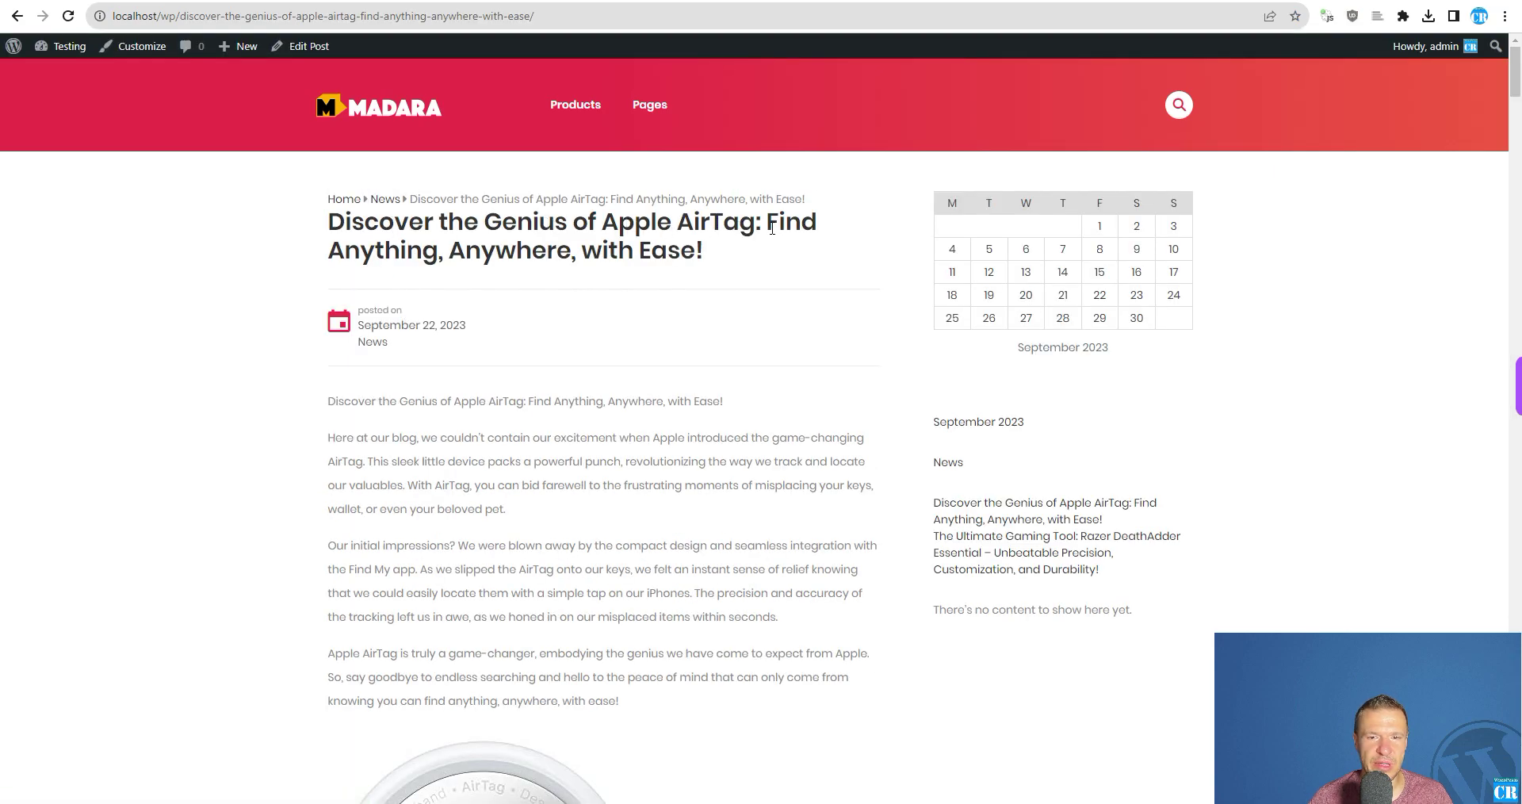
# - Examine the AirTag post's introduction, product image and Table of Contents, and test its "Overview of the Apple AirTag" link
pyautogui.scroll(-10, 511, 270)
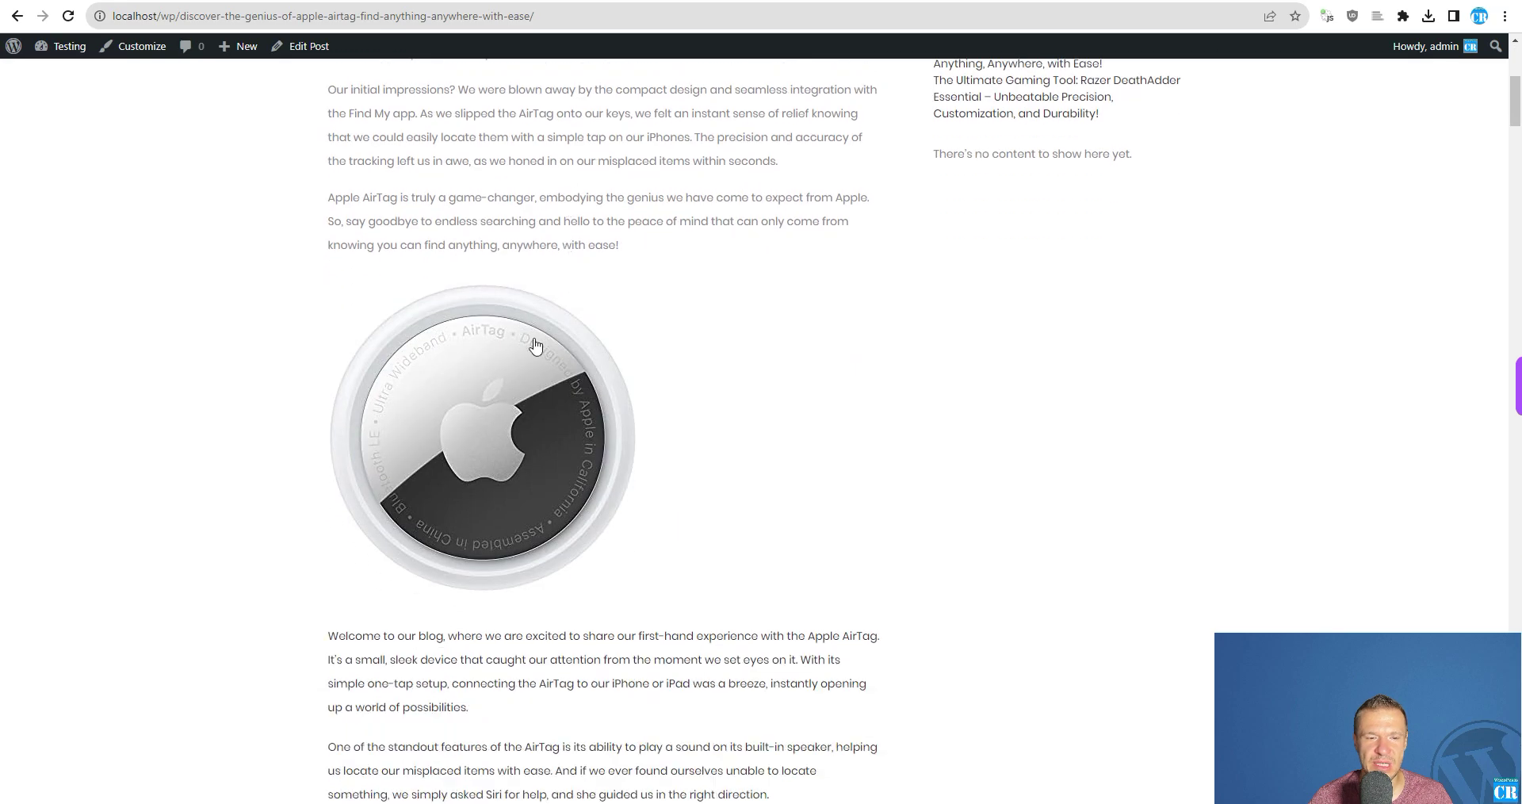
pyautogui.scroll(-5, 439, 320)
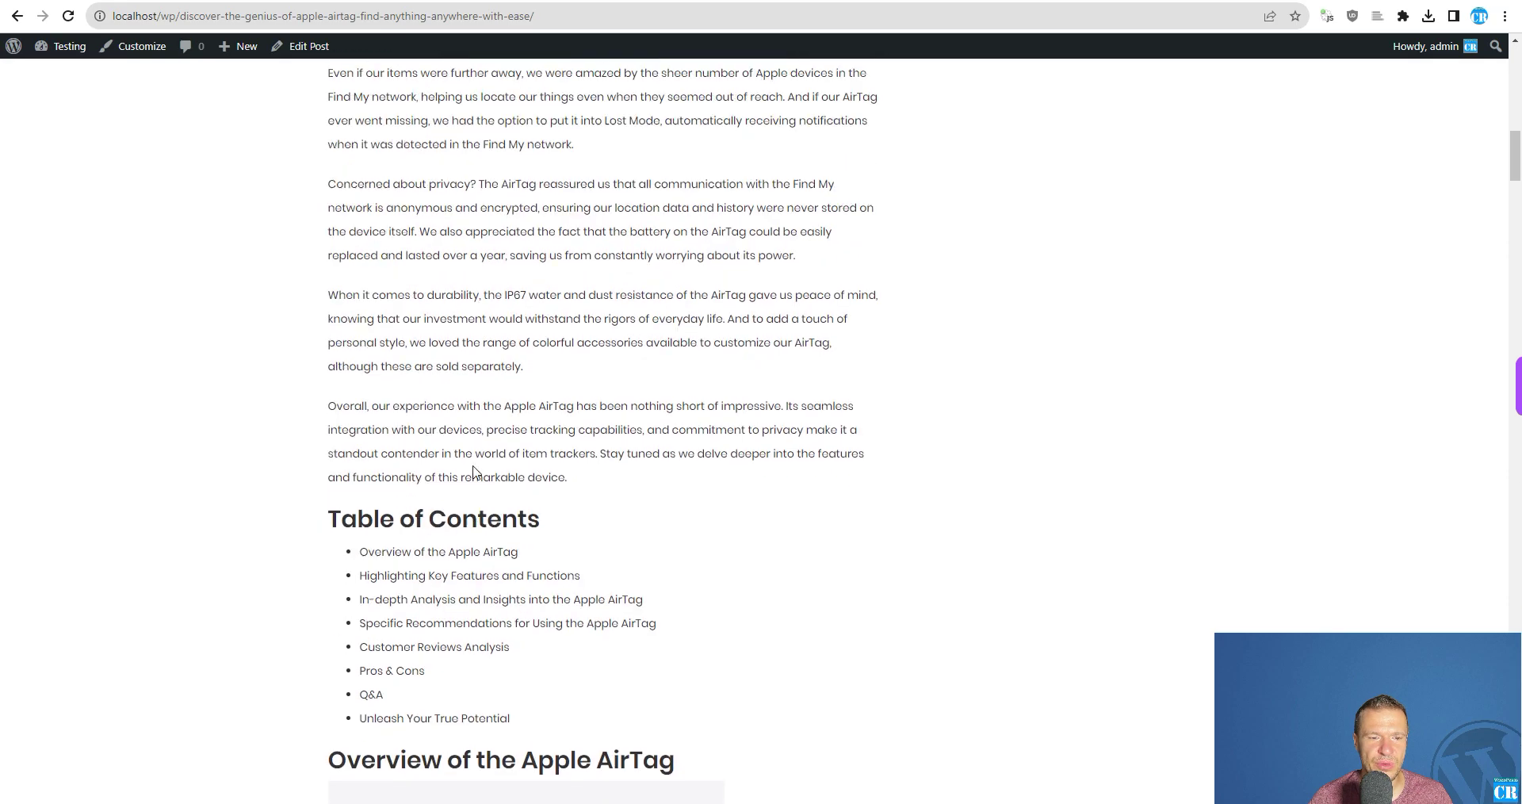
pyautogui.scroll(20, 492, 573)
pyautogui.scroll(-15, 492, 573)
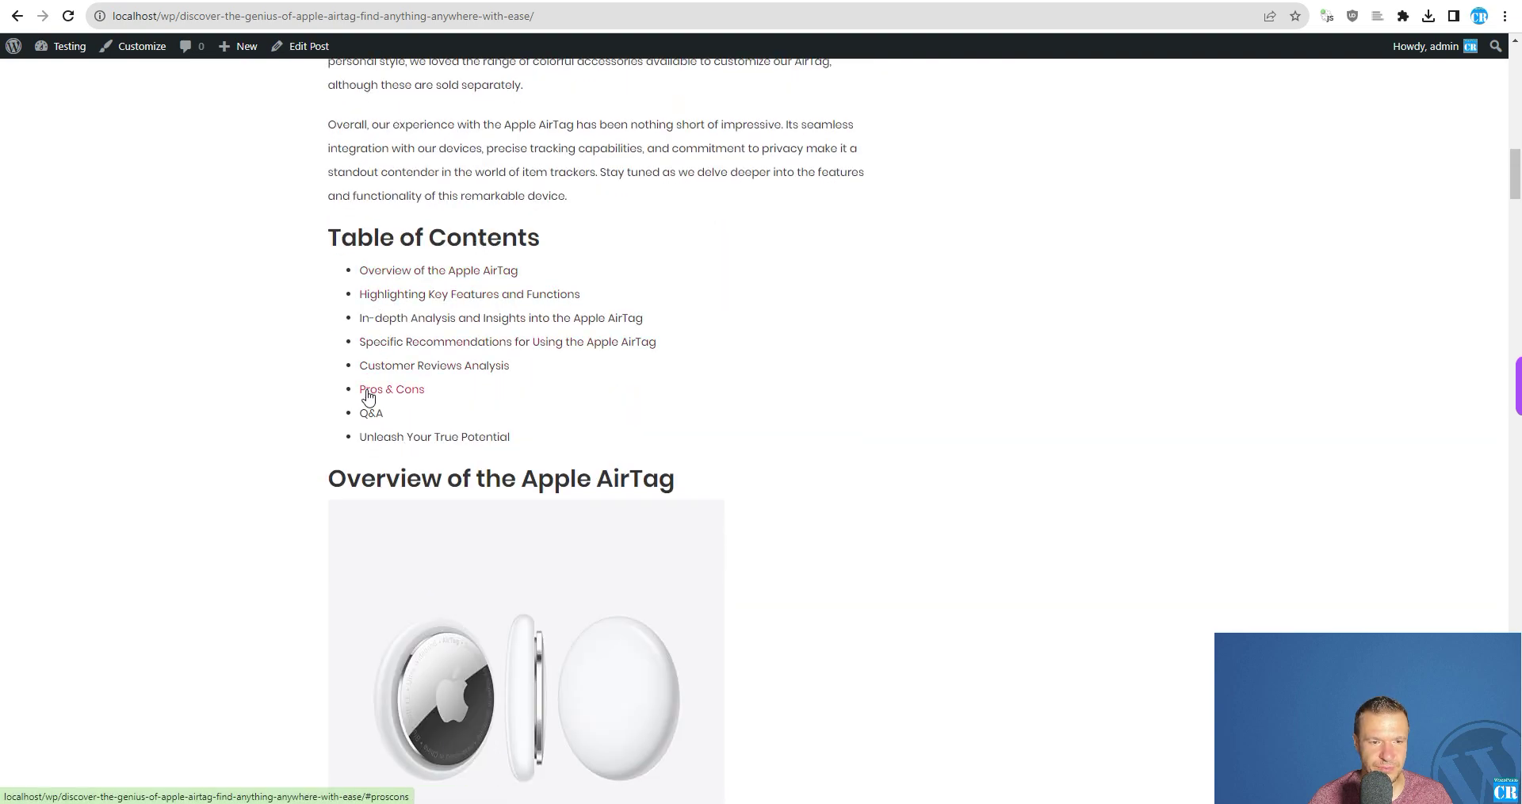
pyautogui.click(393, 271)
pyautogui.scroll(4, 427, 416)
pyautogui.scroll(1, 427, 413)
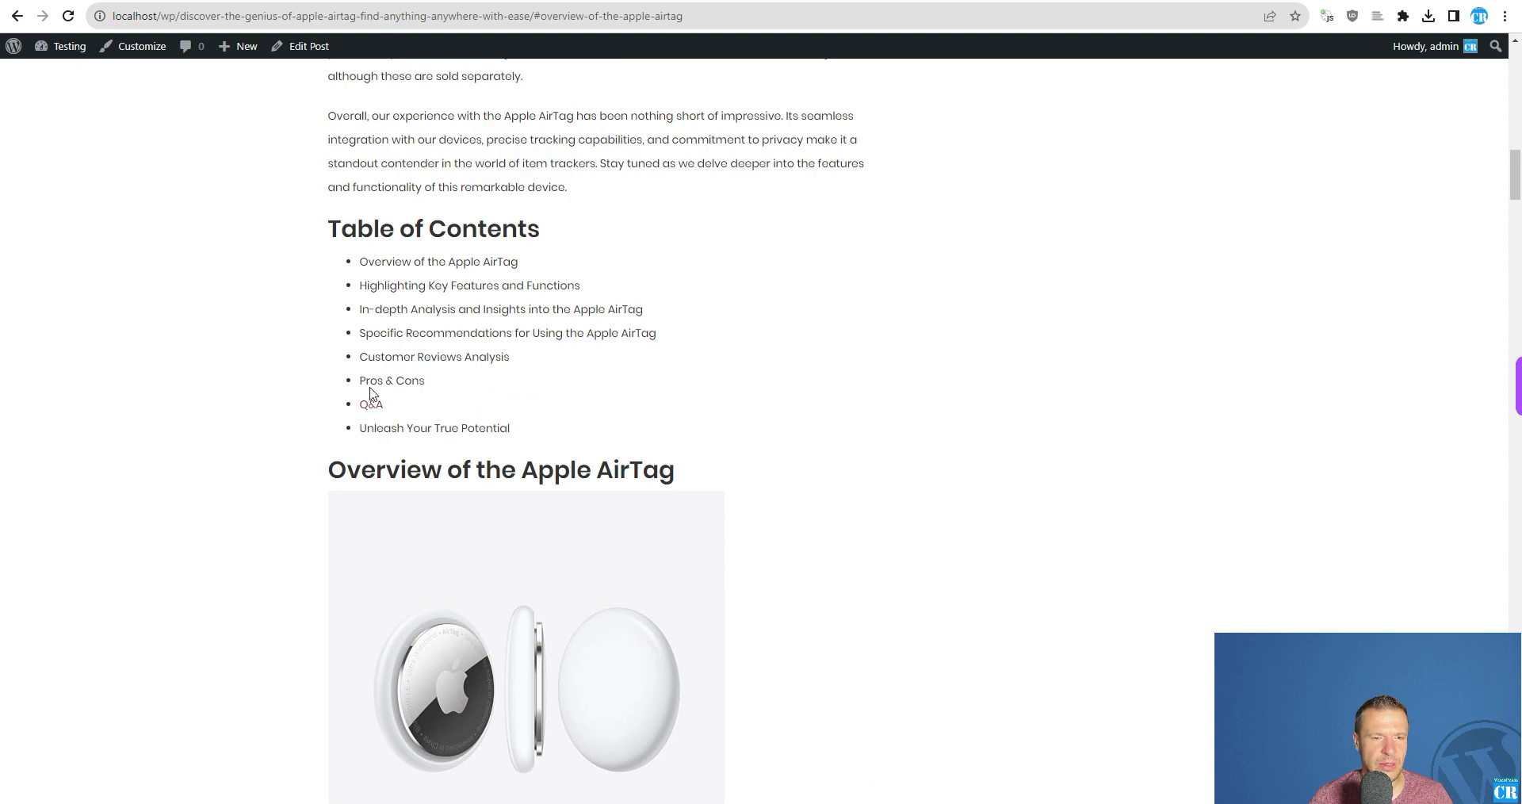
# - Look through the AirTag post's overview, key features, in-depth analysis and specific recommendations sections with their product images
pyautogui.scroll(-3, 387, 381)
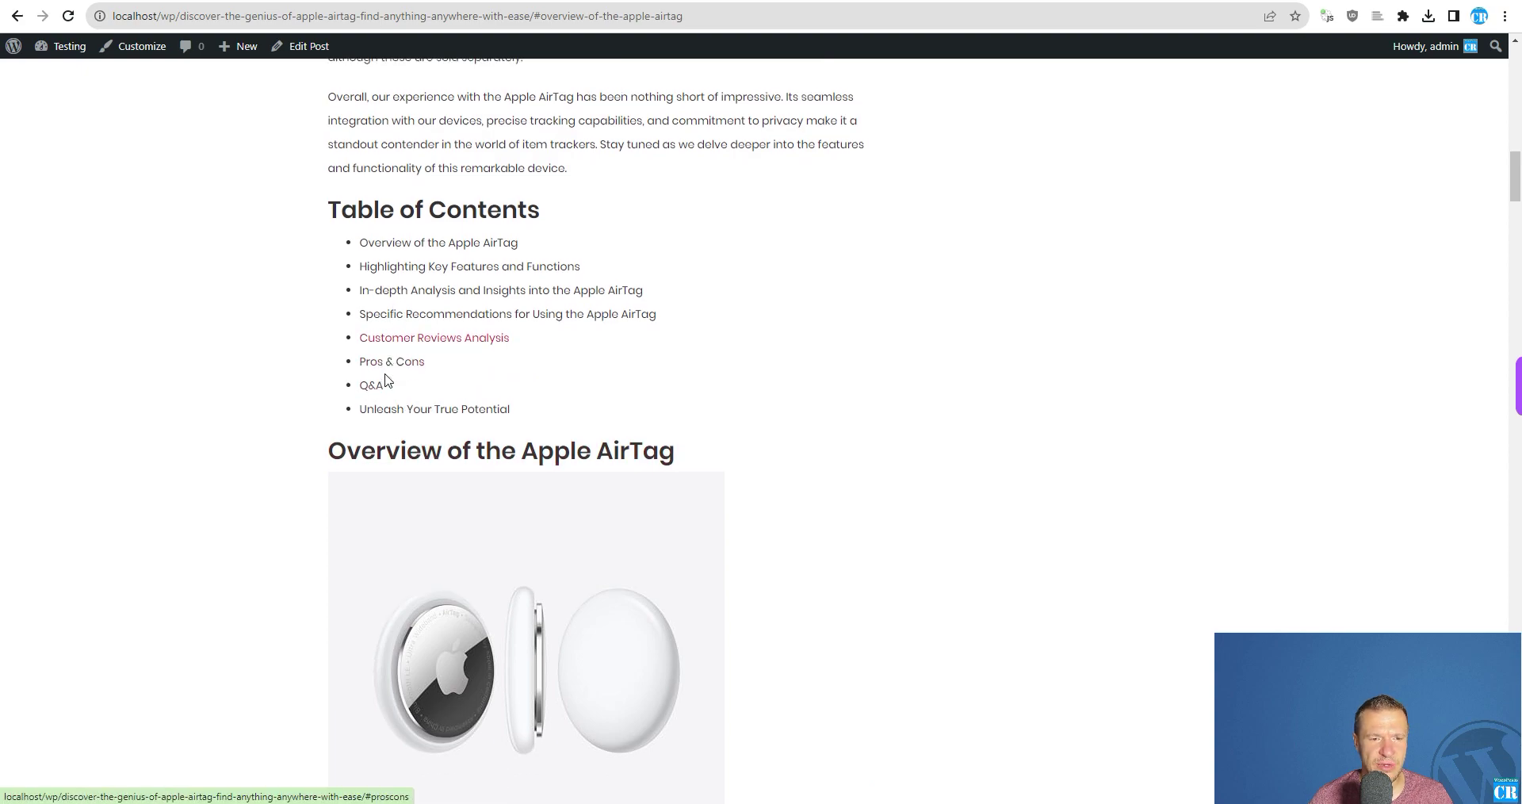
pyautogui.scroll(-12, 397, 292)
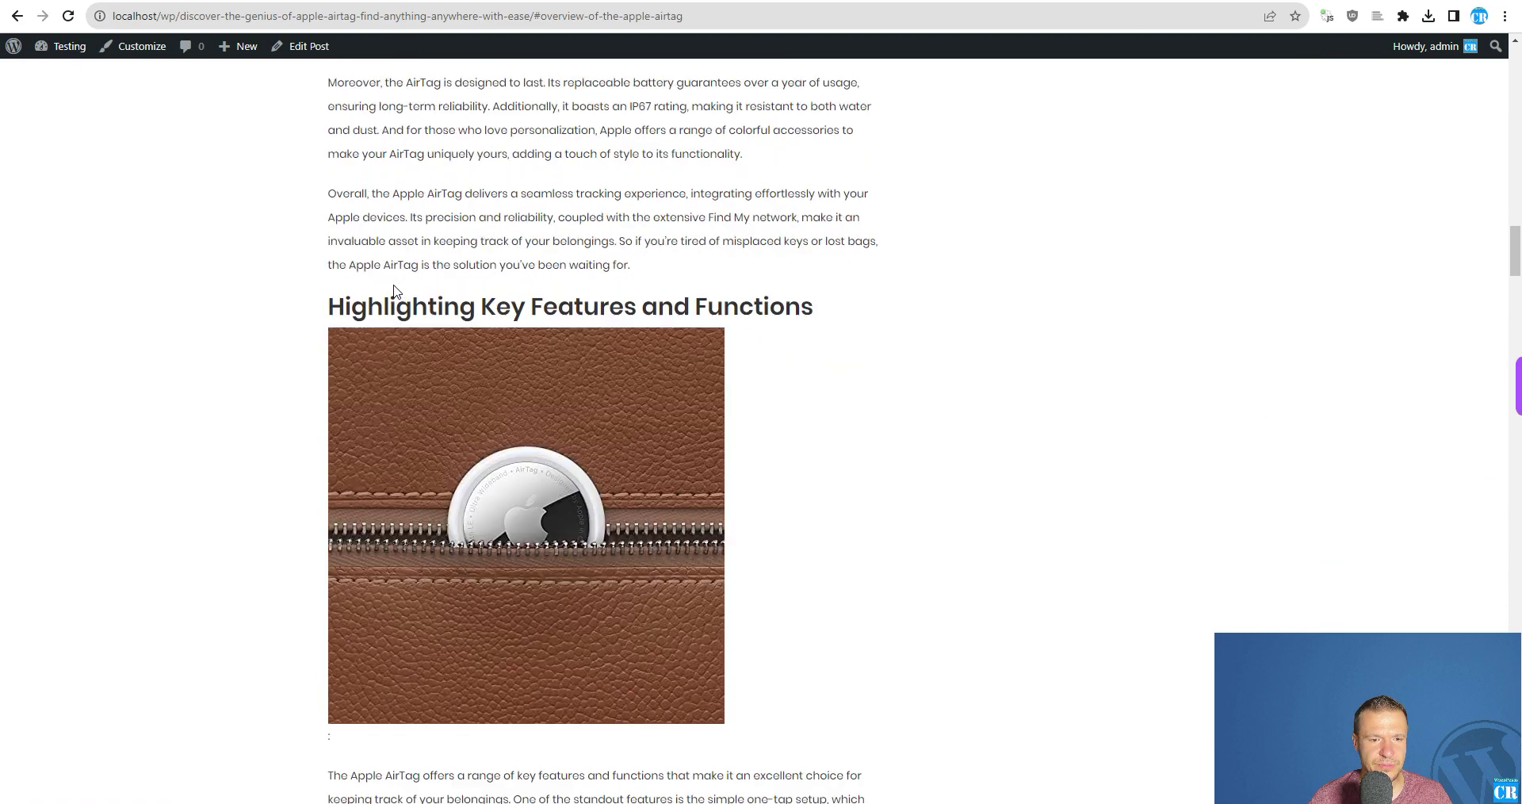
pyautogui.scroll(-3, 487, 285)
pyautogui.scroll(-14, 488, 286)
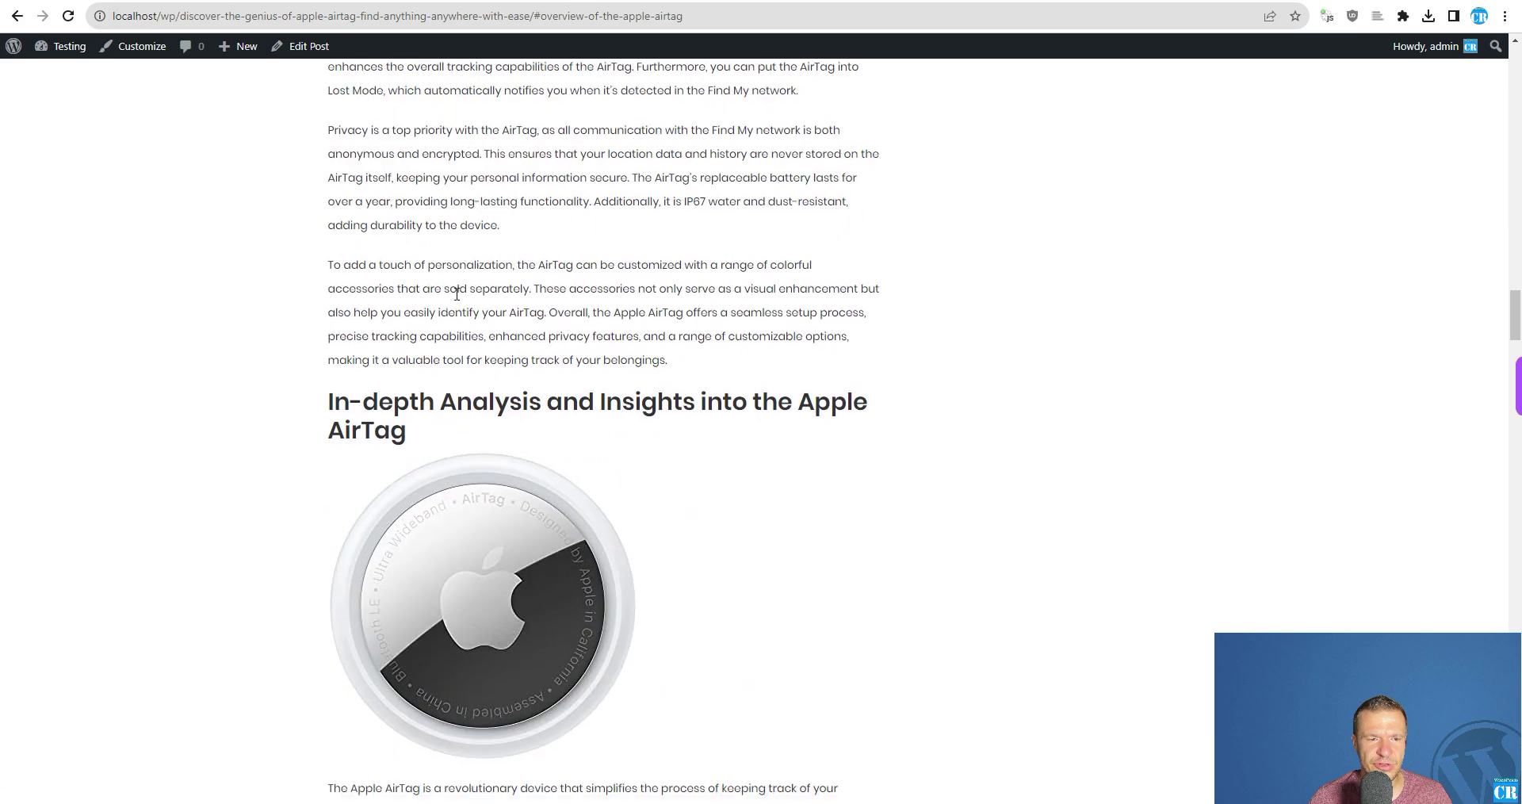
pyautogui.scroll(-15, 508, 266)
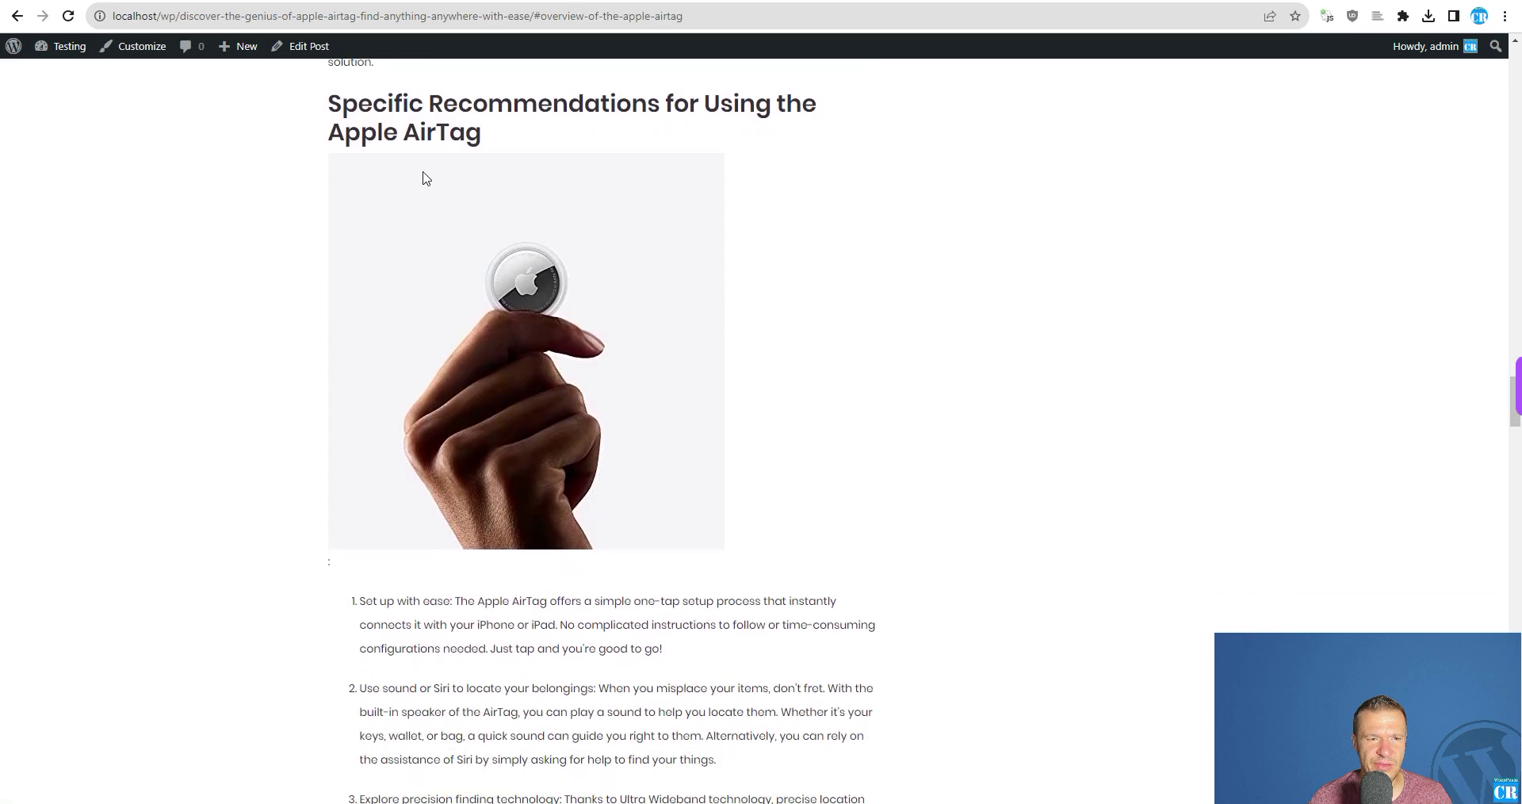
# - Read the Customer Reviews Analysis section, highlighting parts of the second, third and fourth review summaries and the overall conclusion
pyautogui.scroll(-10, 437, 196)
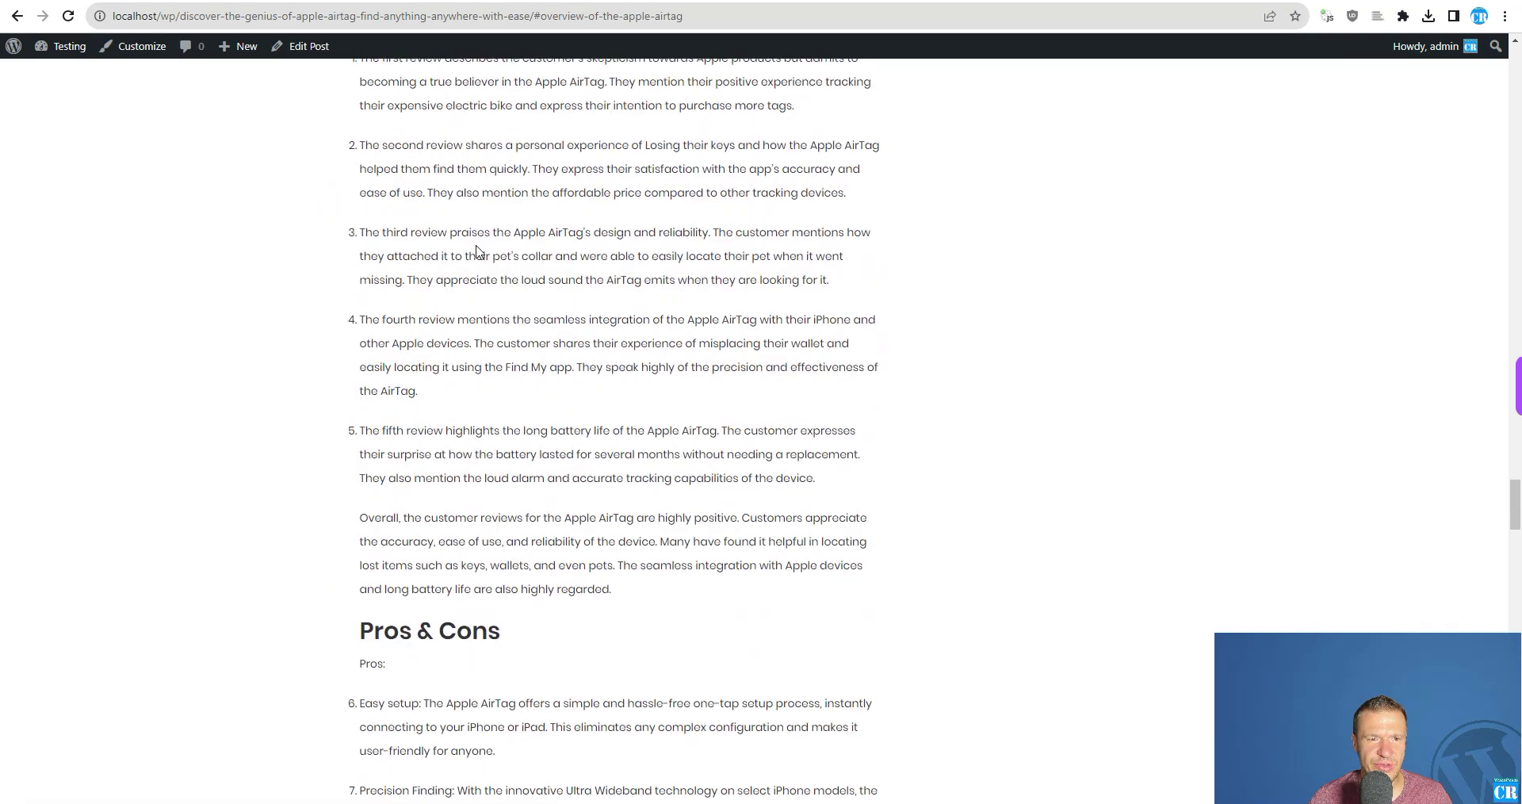
pyautogui.scroll(3, 453, 228)
pyautogui.scroll(-1, 474, 287)
pyautogui.moveTo(357, 216); pyautogui.dragTo(528, 357)
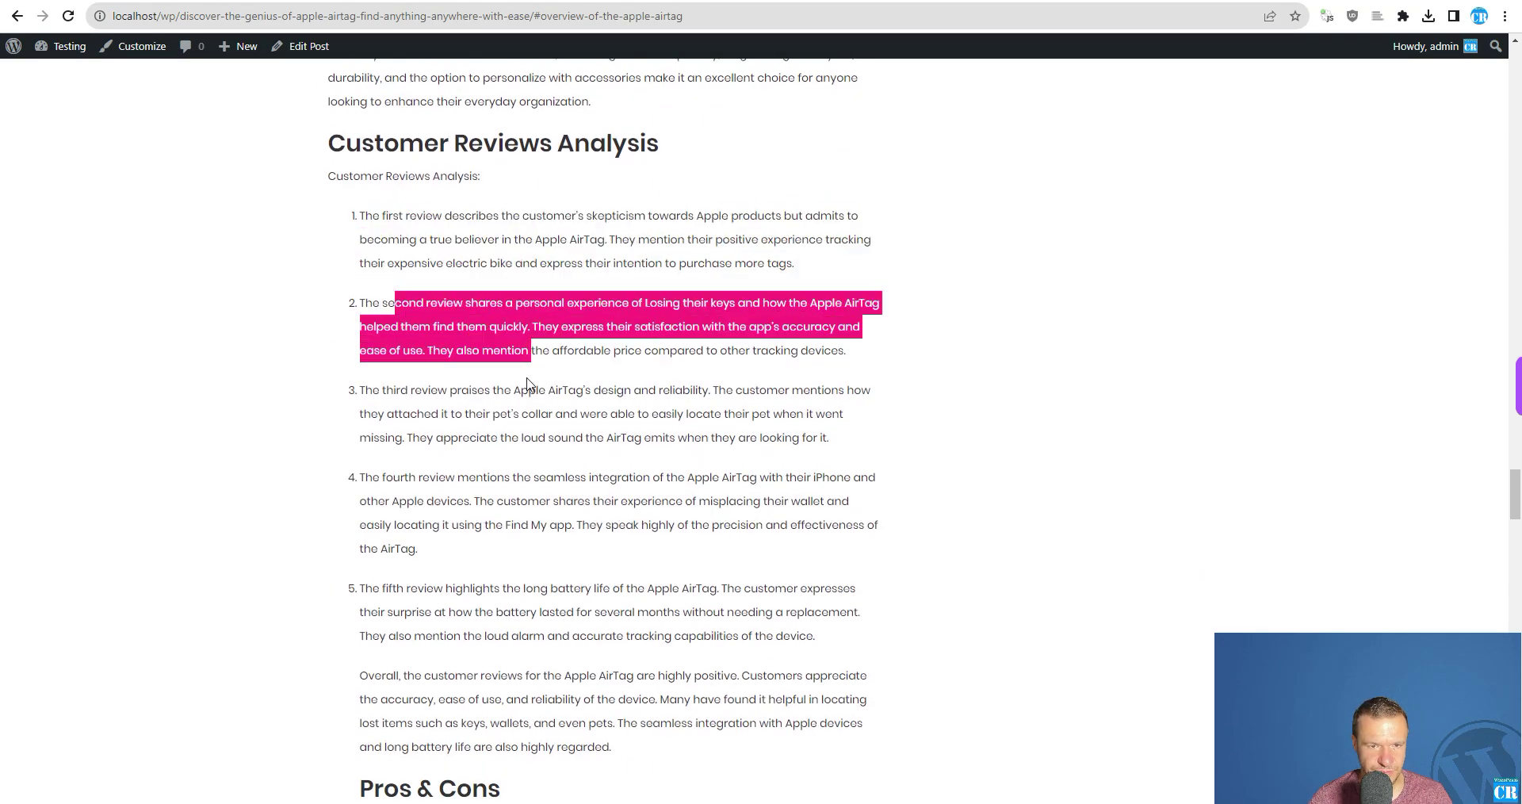
pyautogui.scroll(-2, 529, 356)
pyautogui.moveTo(401, 231); pyautogui.dragTo(458, 255)
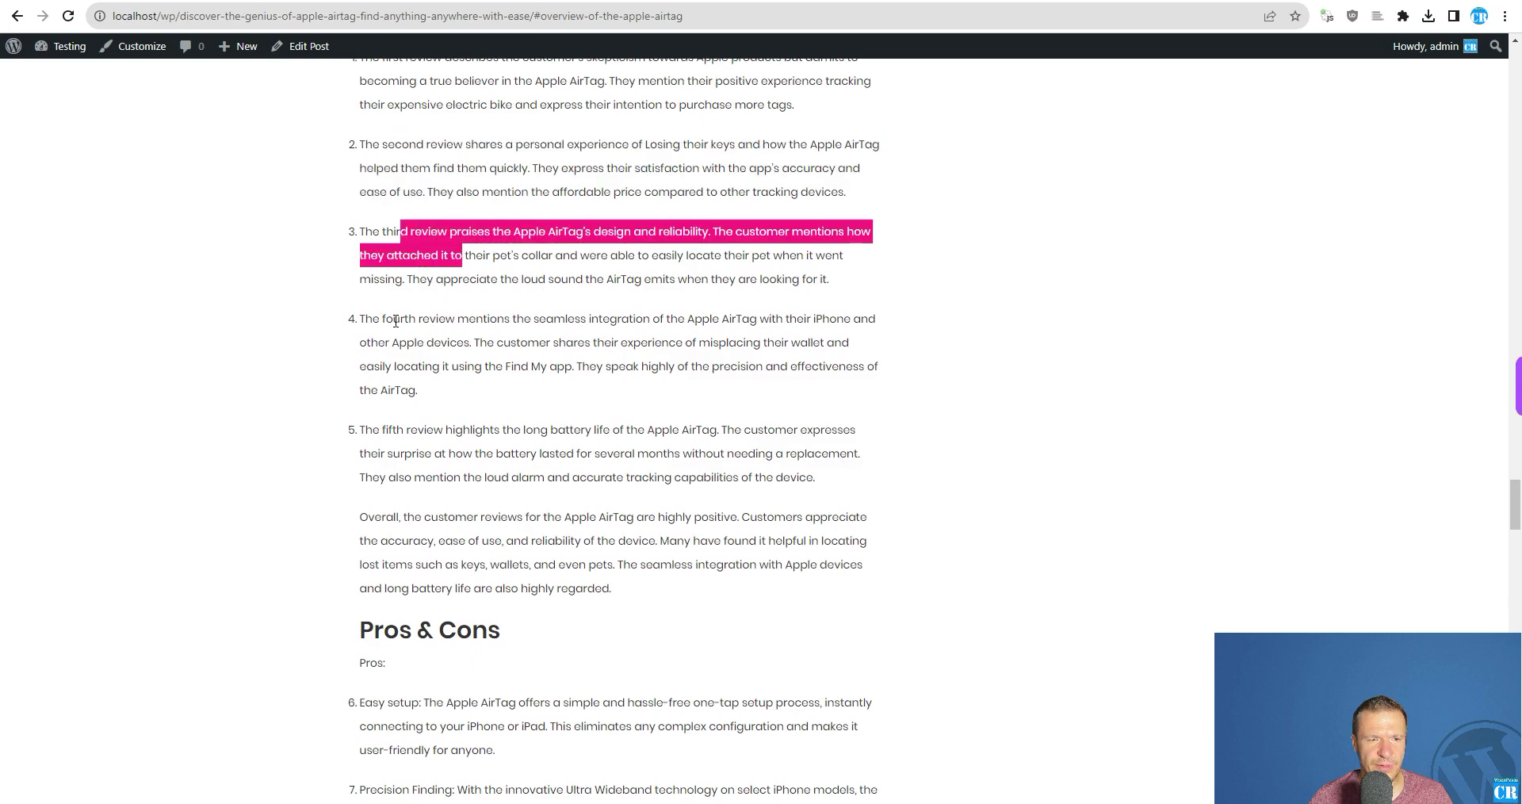
pyautogui.moveTo(394, 318); pyautogui.dragTo(445, 318)
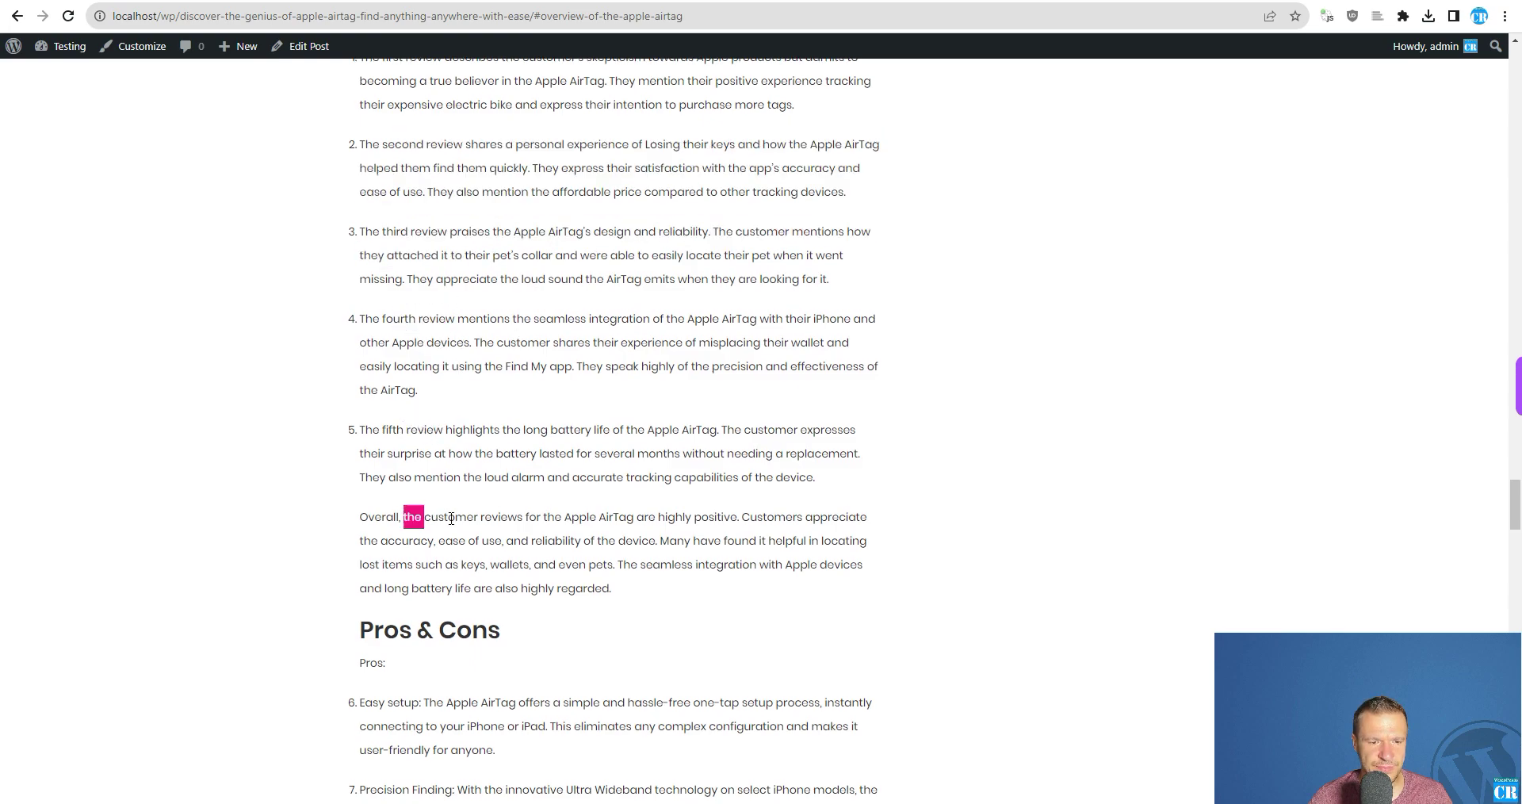
pyautogui.moveTo(598, 522); pyautogui.dragTo(738, 521)
# - Examine the post's Pros & Cons, Q&A and "Unleash Your True Potential" sections, plus the embedded AirTag setup video
pyautogui.scroll(-3, 418, 324)
pyautogui.scroll(-10, 367, 277)
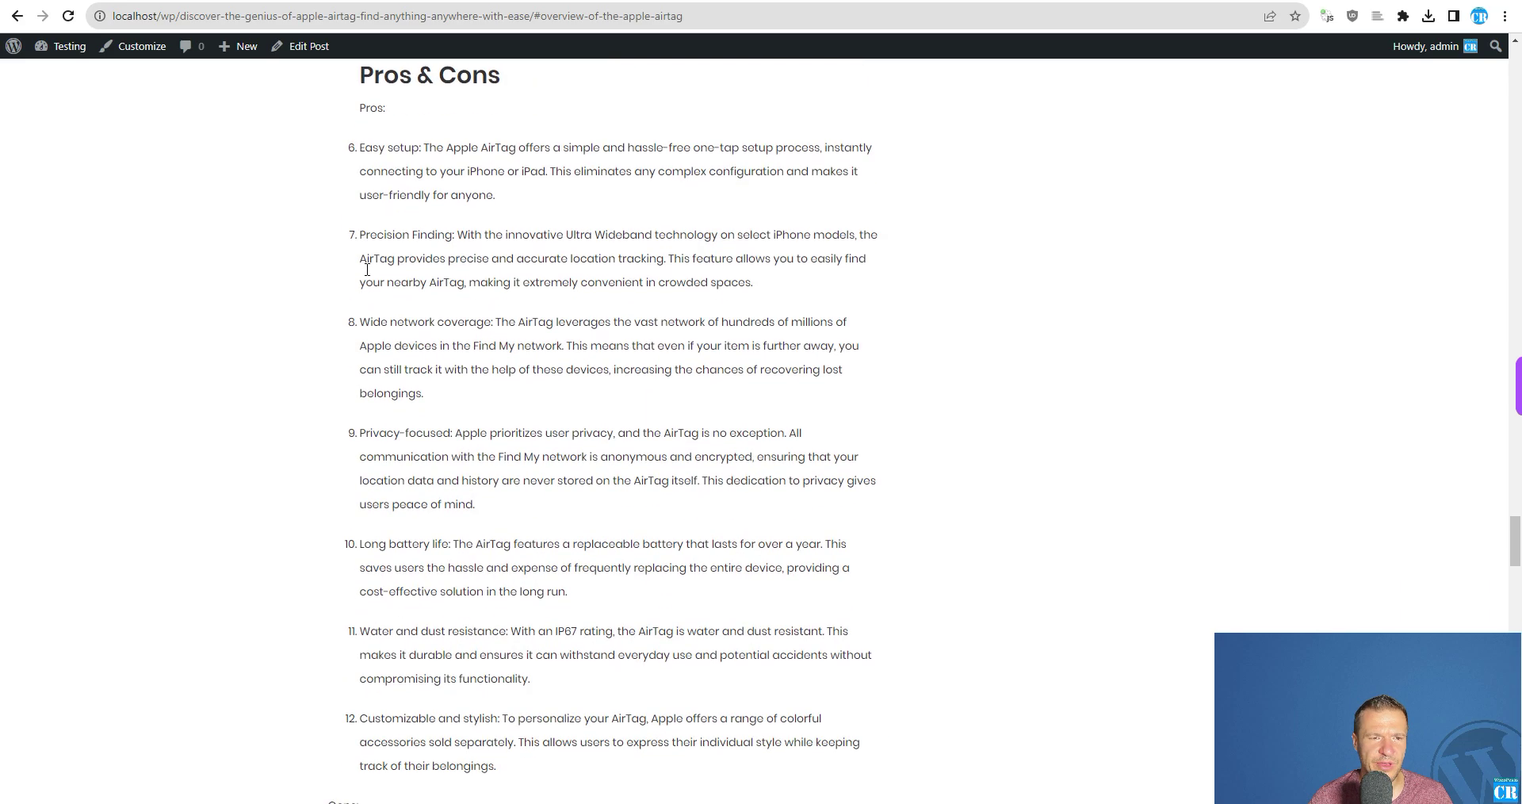
pyautogui.scroll(-8, 367, 277)
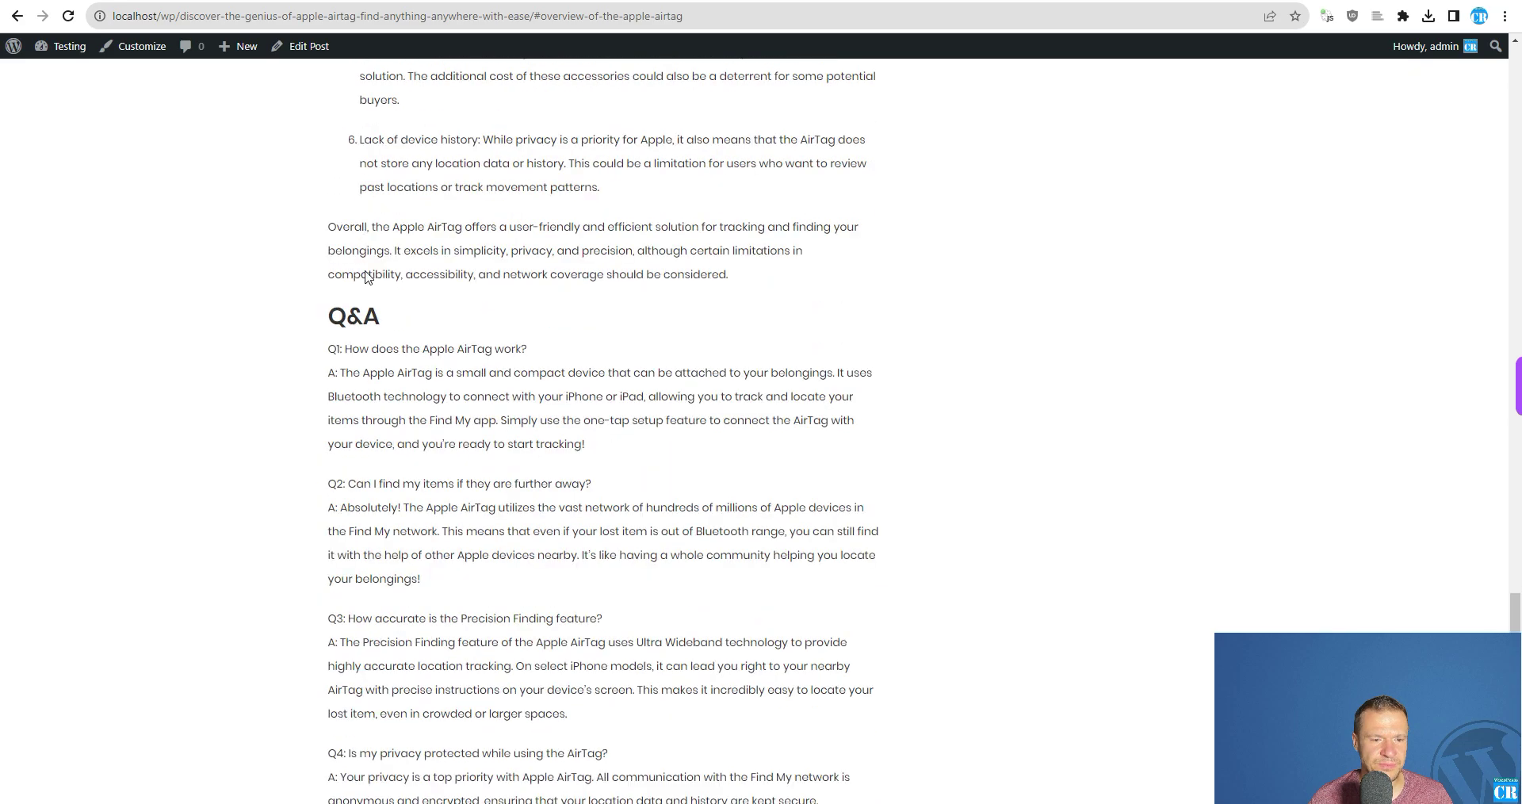
pyautogui.scroll(-13, 355, 240)
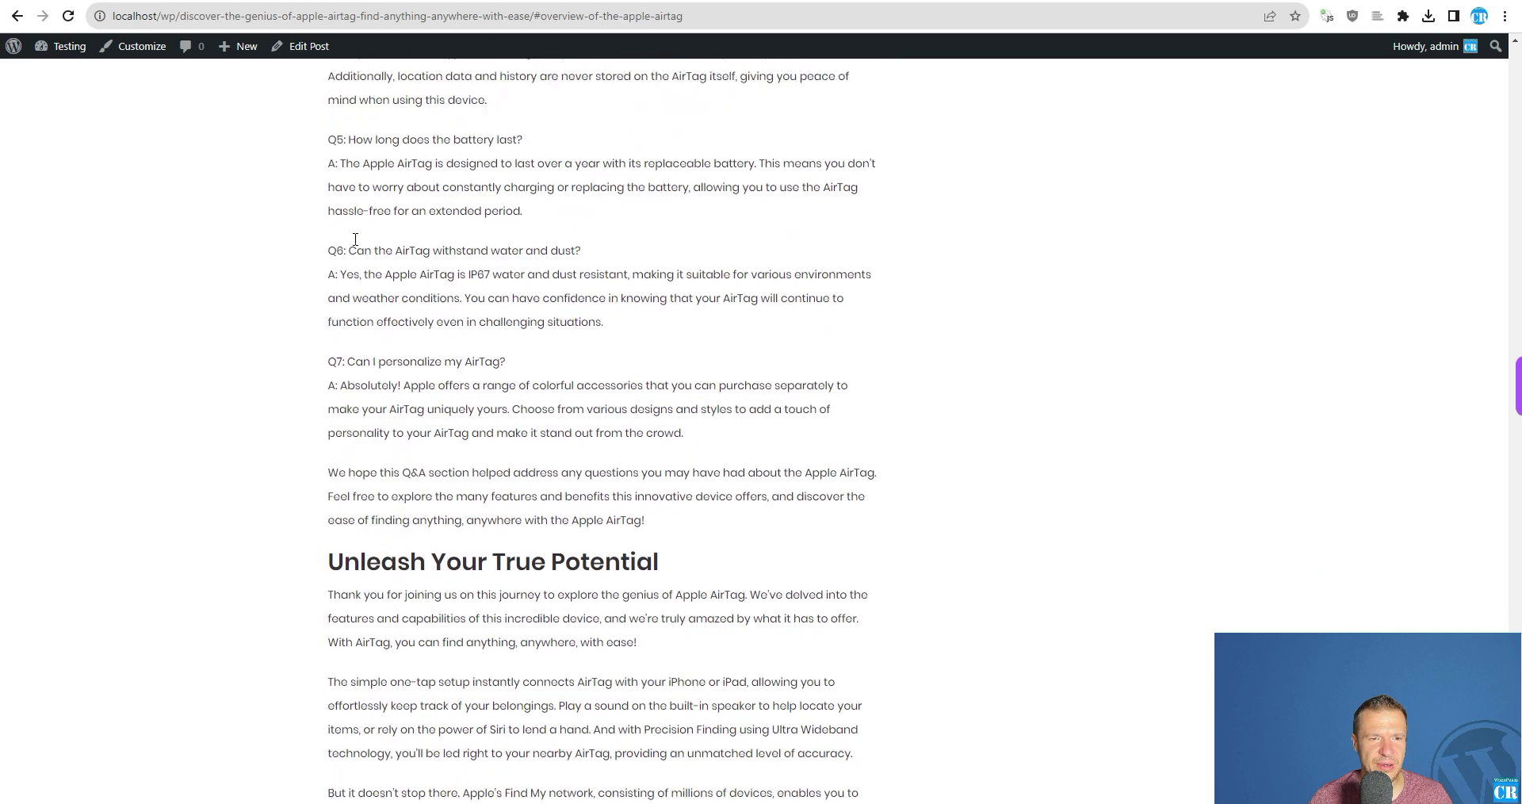
pyautogui.scroll(-7, 544, 224)
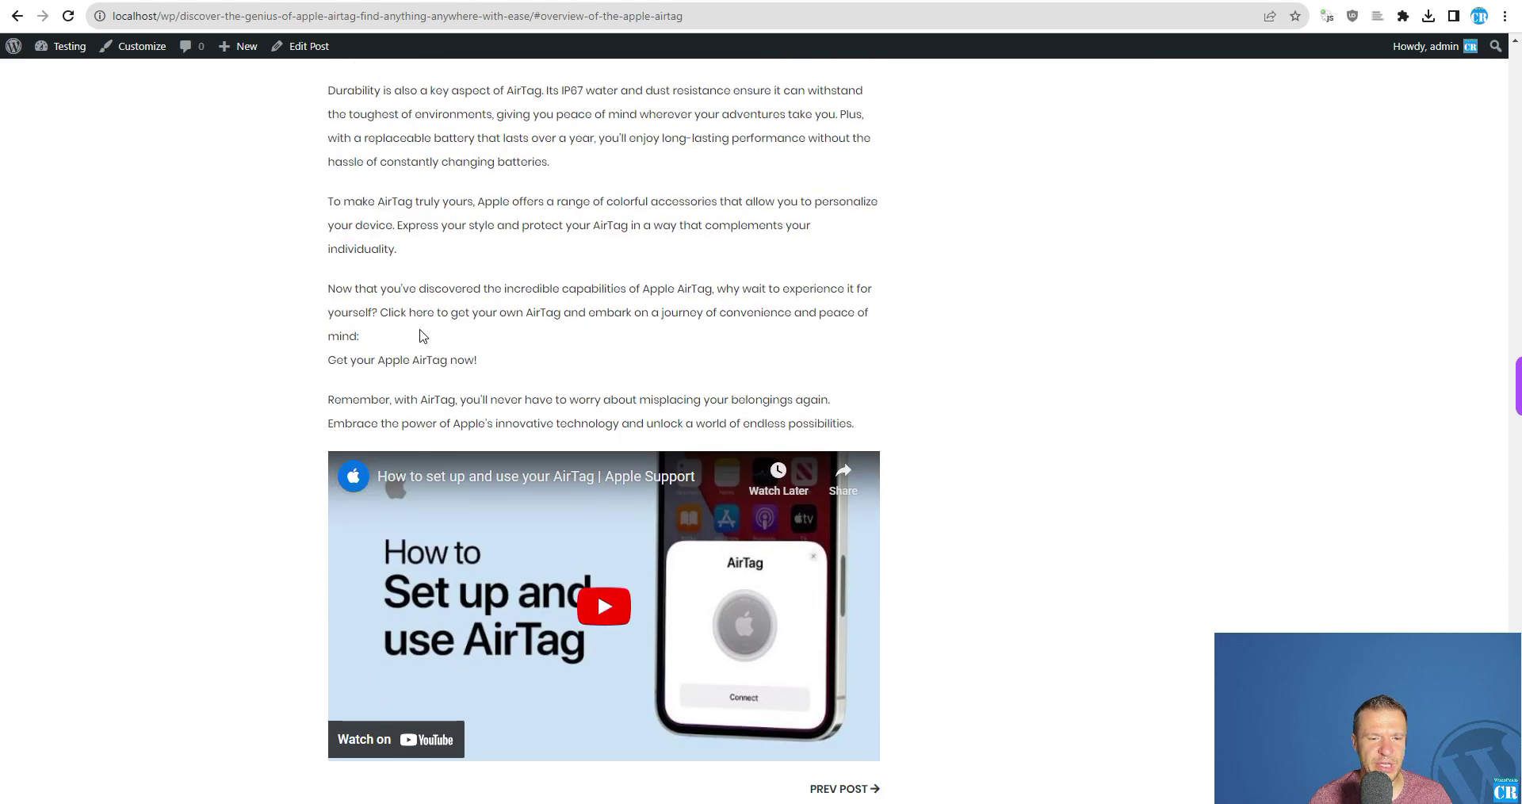
pyautogui.scroll(2, 455, 297)
pyautogui.scroll(-4, 455, 297)
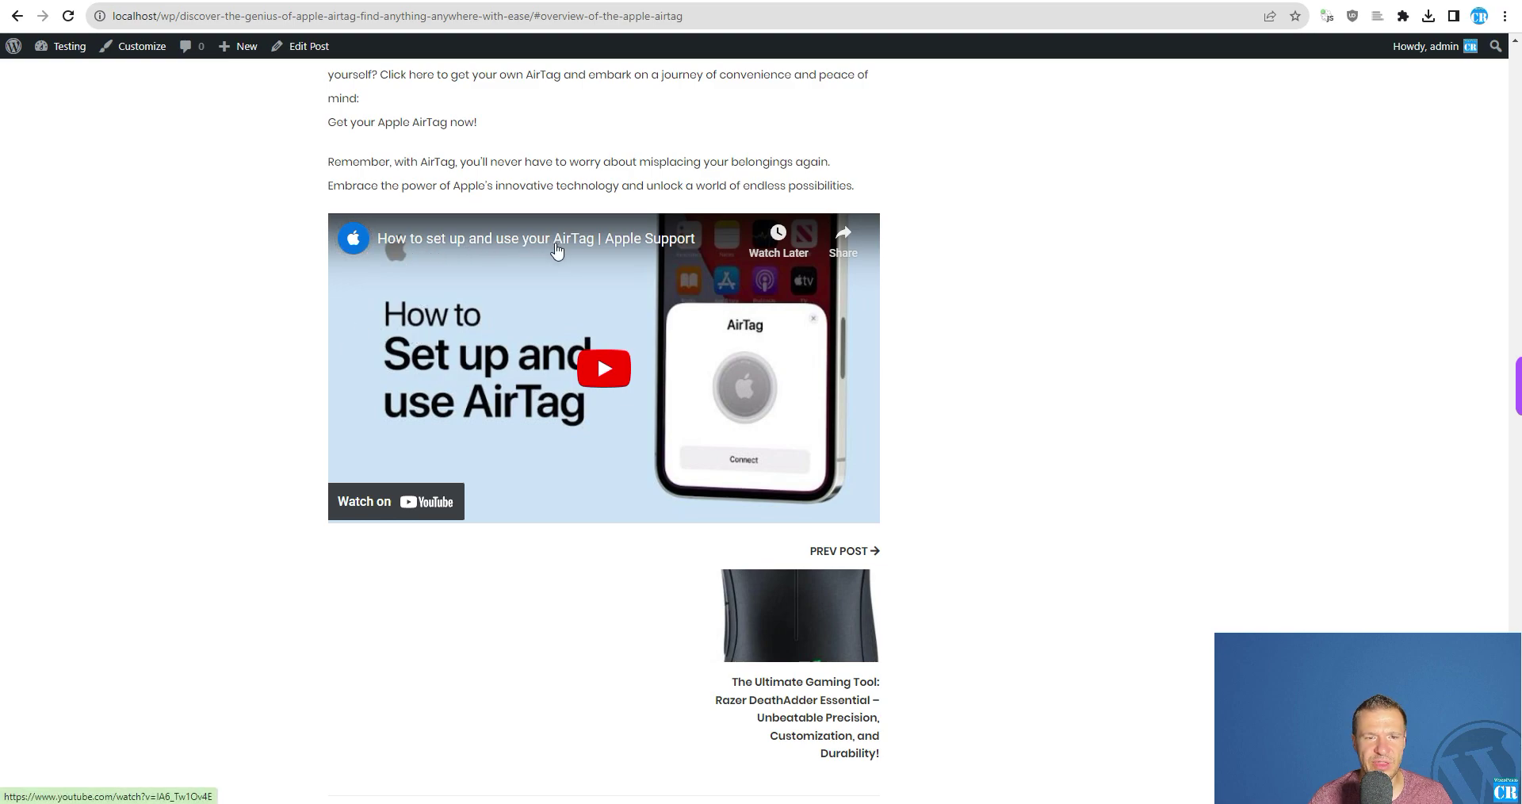
pyautogui.scroll(-1, 559, 351)
pyautogui.scroll(3, 558, 351)
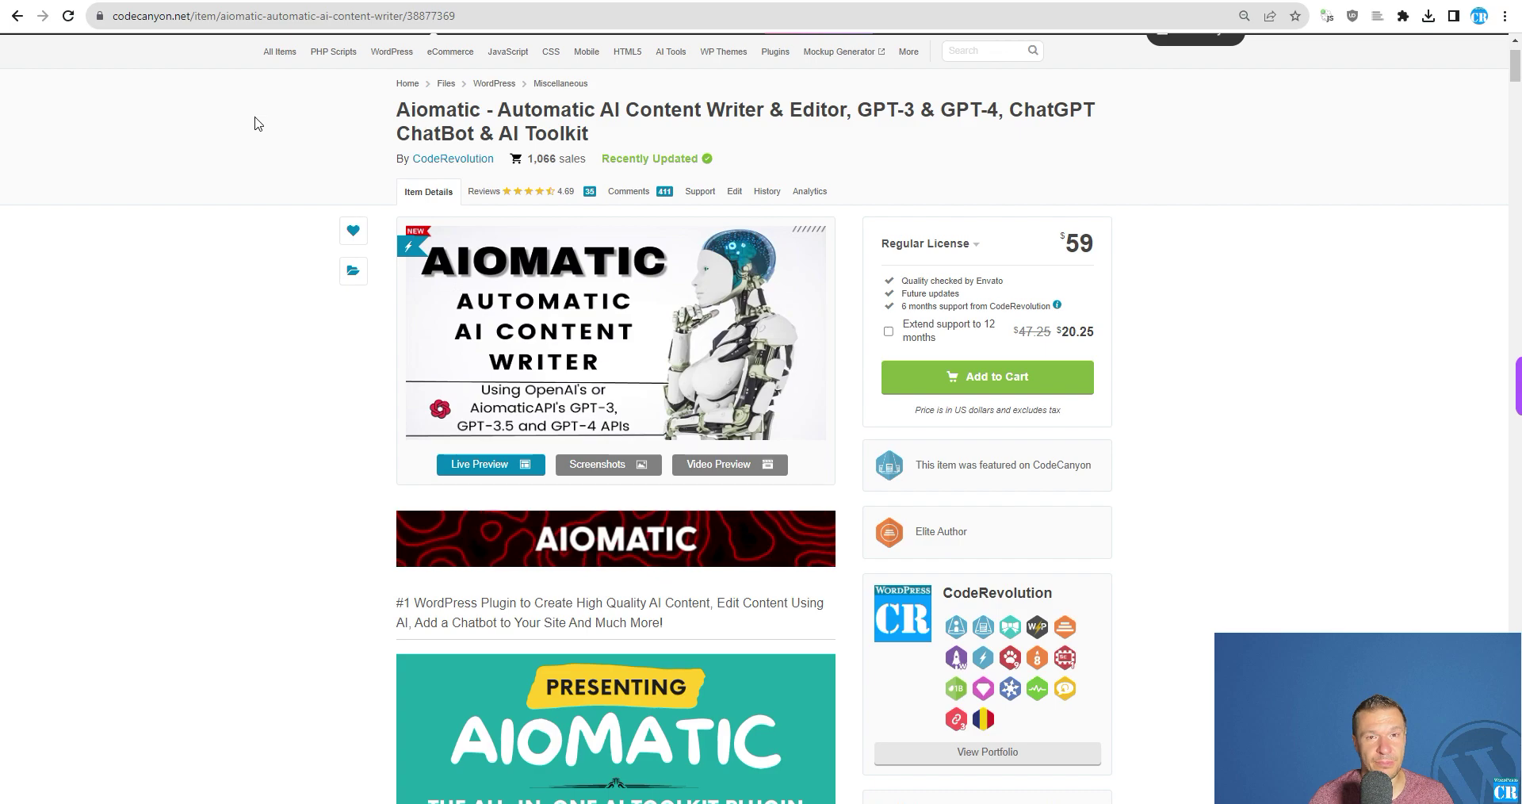
pyautogui.press('Print')
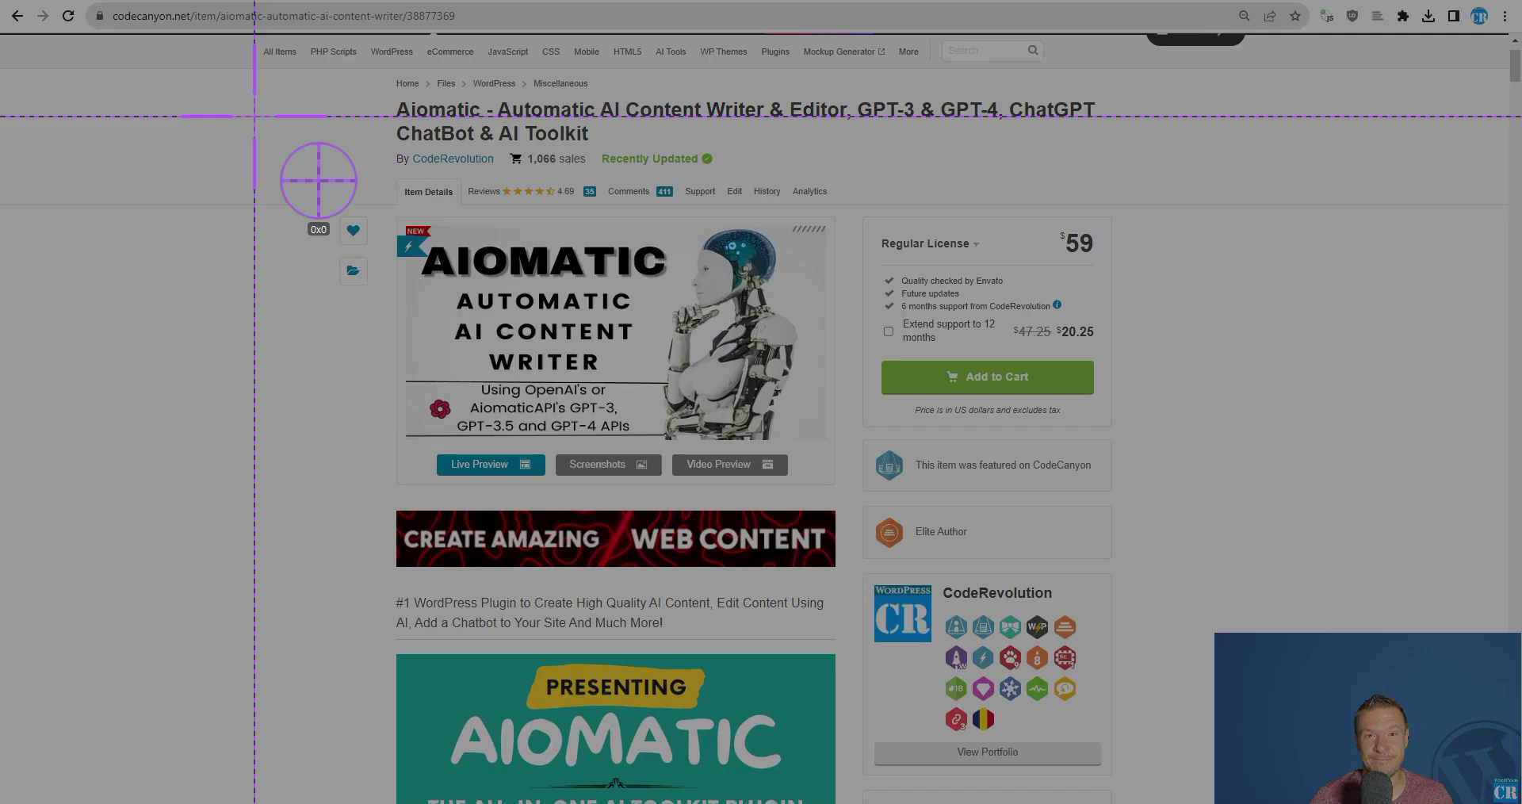